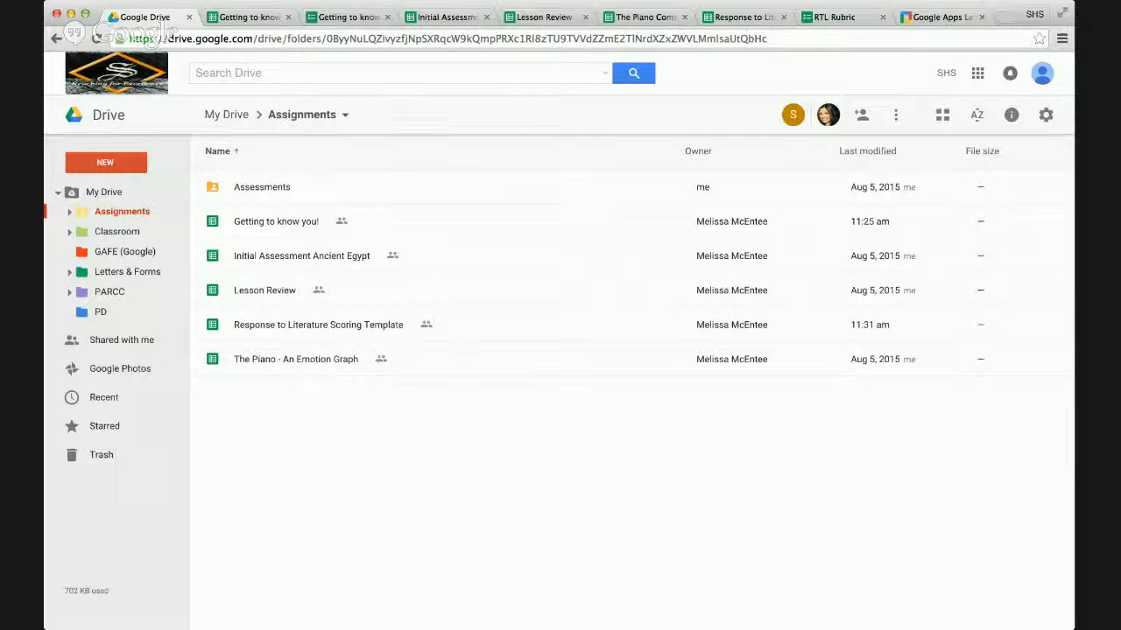
Open the "Getting to know you!" response spreadsheet, look through the answers, and select the math answers in F12:F13.
left_click(249, 18)
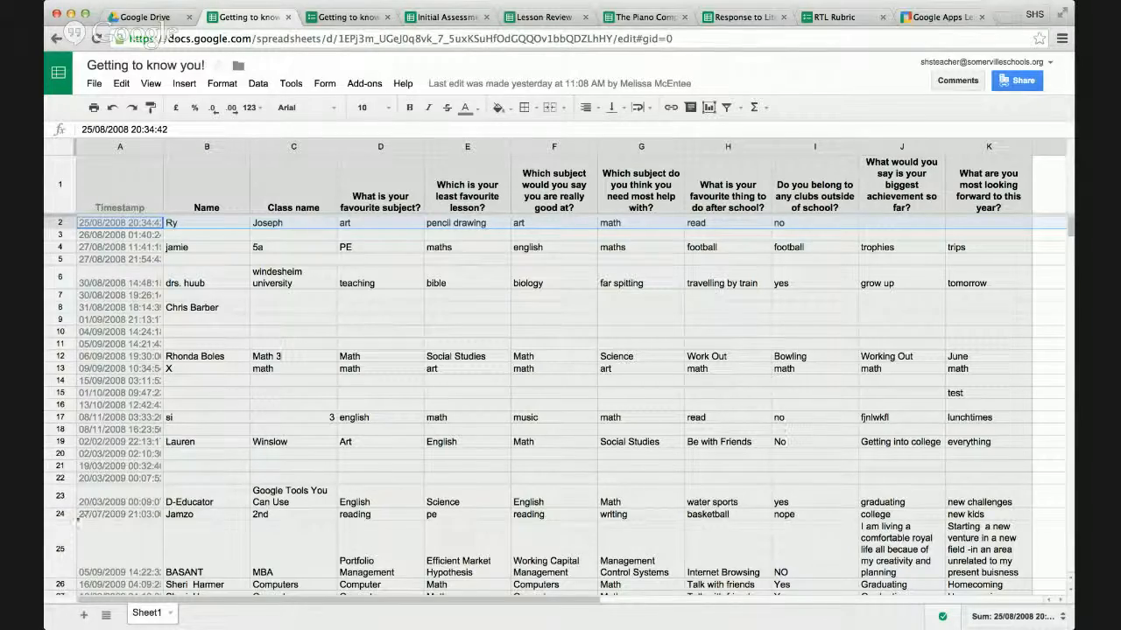
scroll(650, 440, "down", 10)
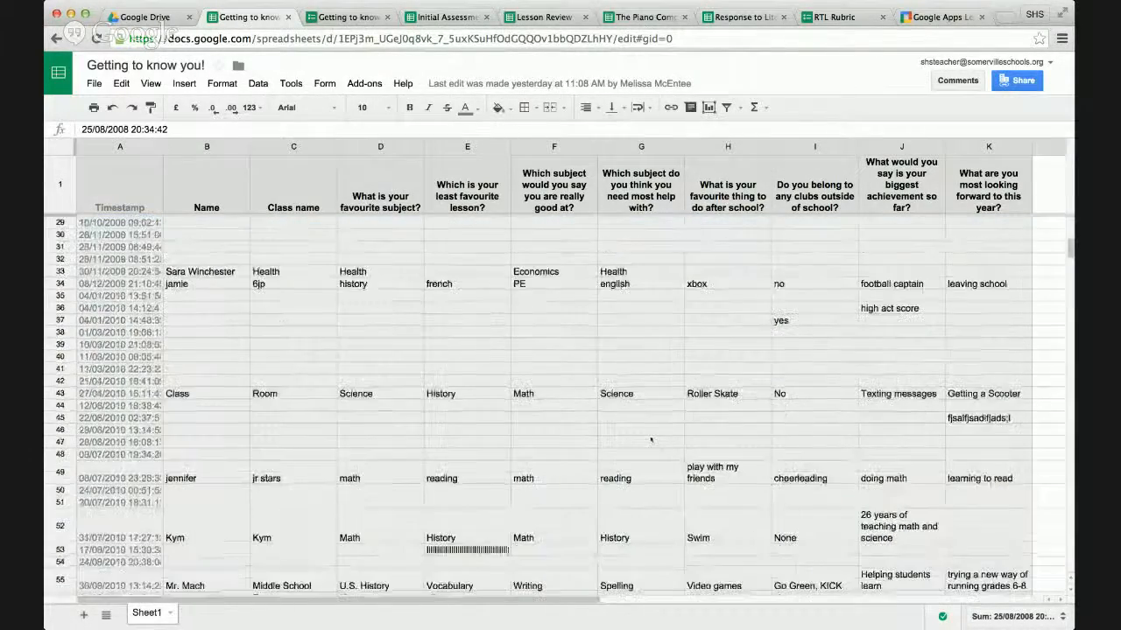
scroll(651, 440, "up", 10)
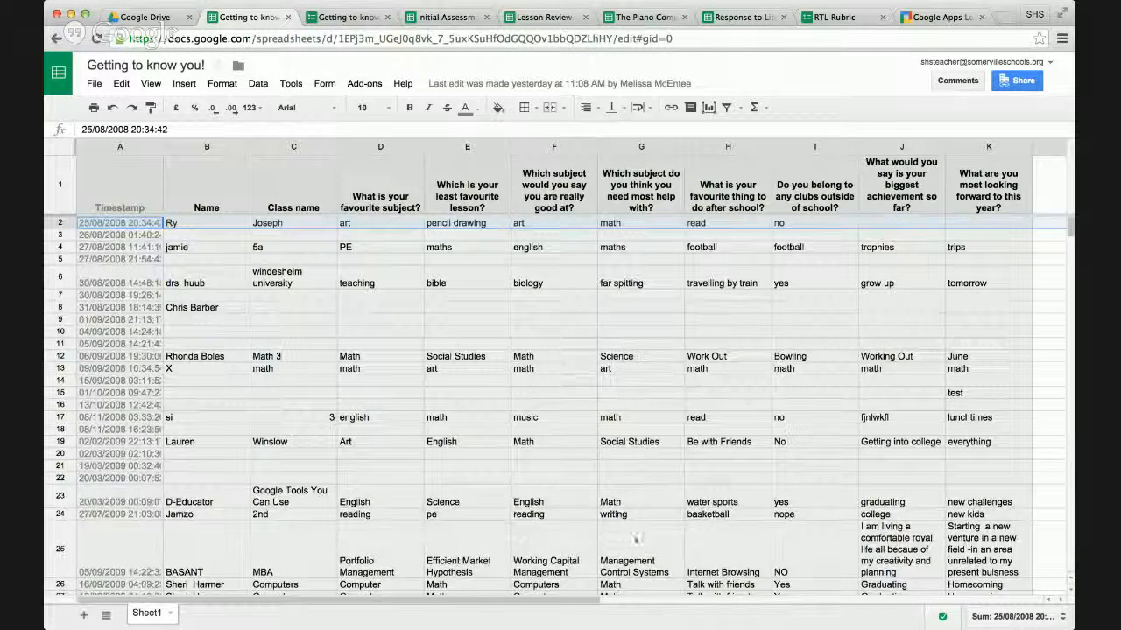
left_click(567, 359)
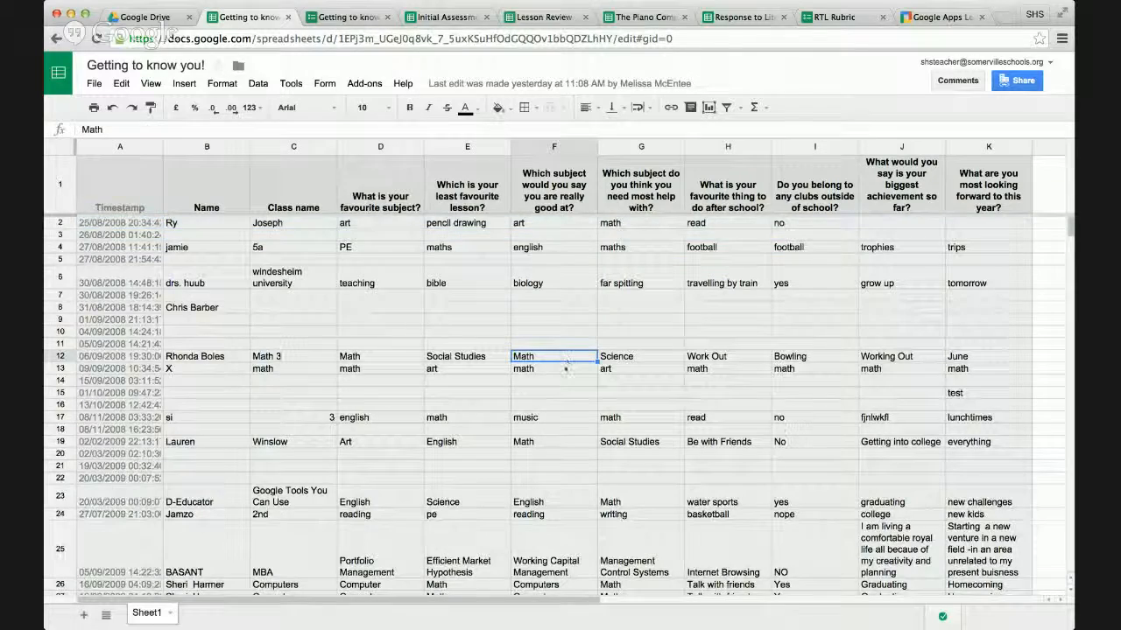
left_click(566, 370)
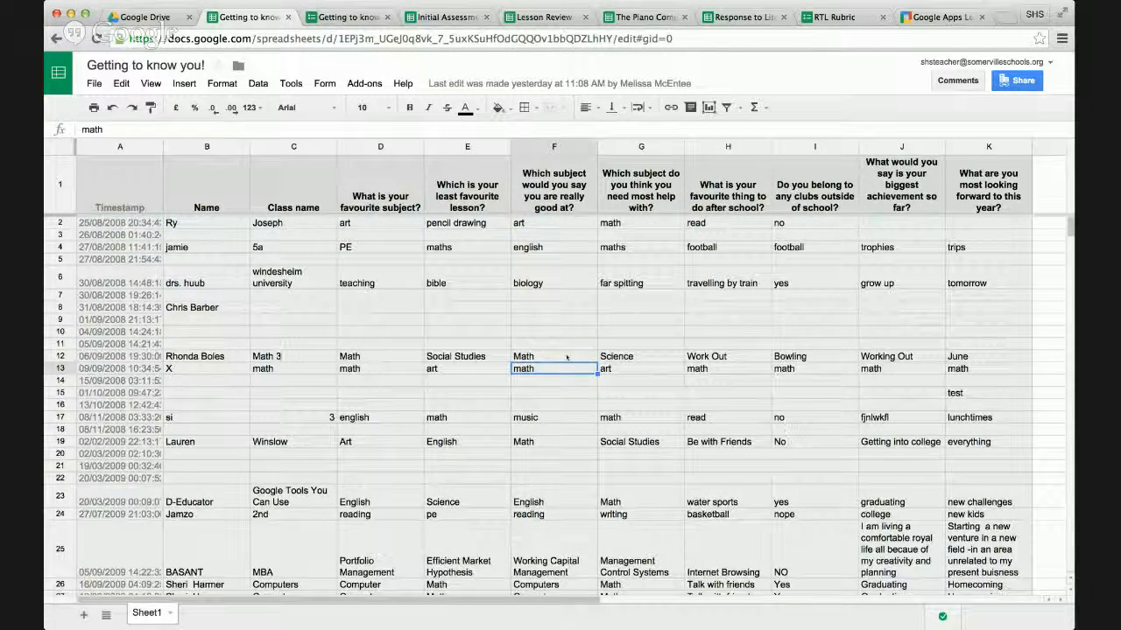
key("shift+Up")
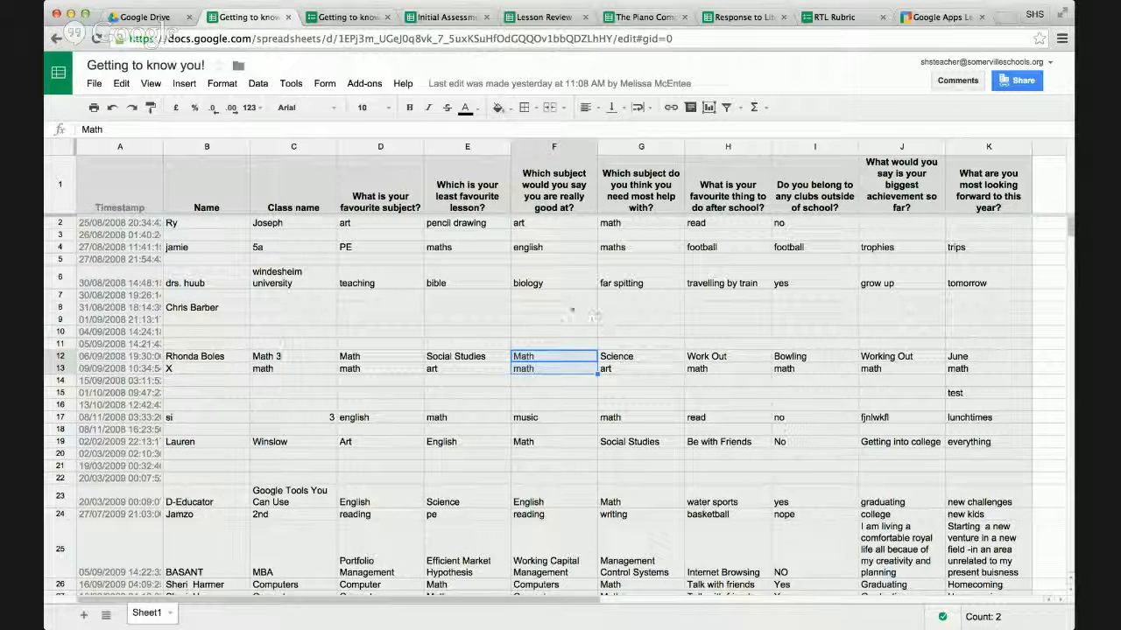
Review the questions on the "Getting to know you!" live form down to the end.
left_click(348, 17)
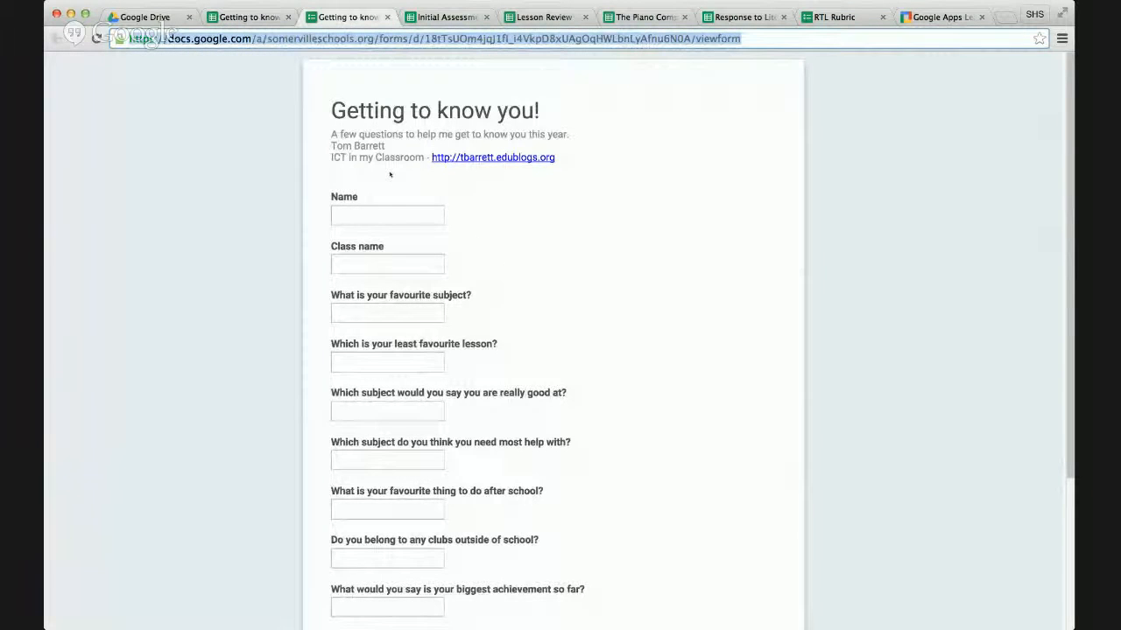
scroll(525, 269, "down", 1)
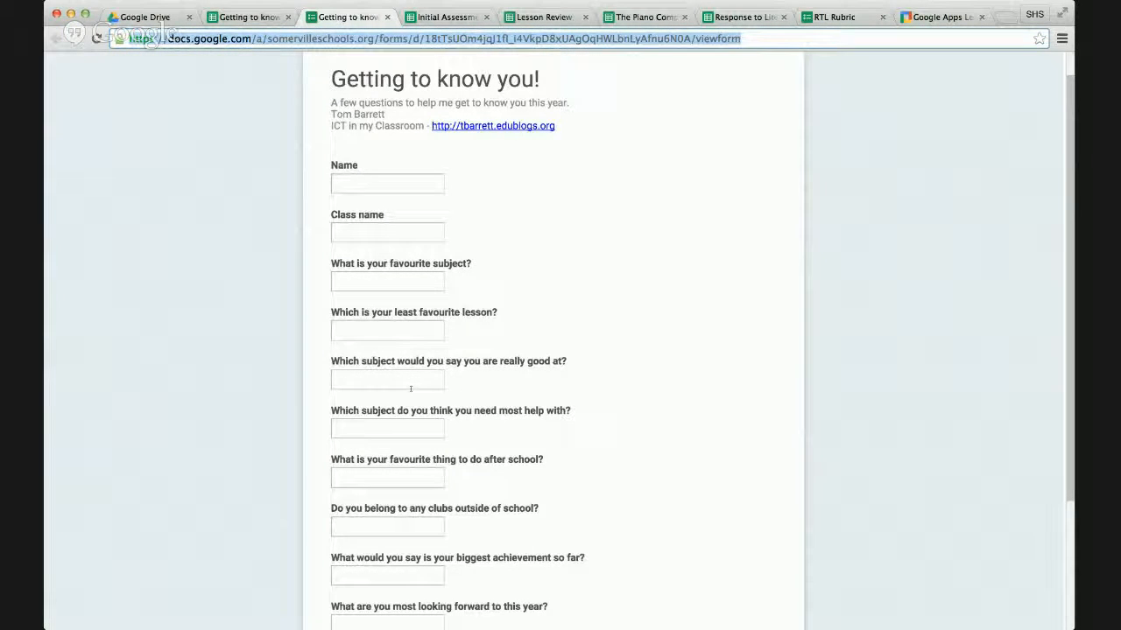
scroll(427, 388, "down", 3)
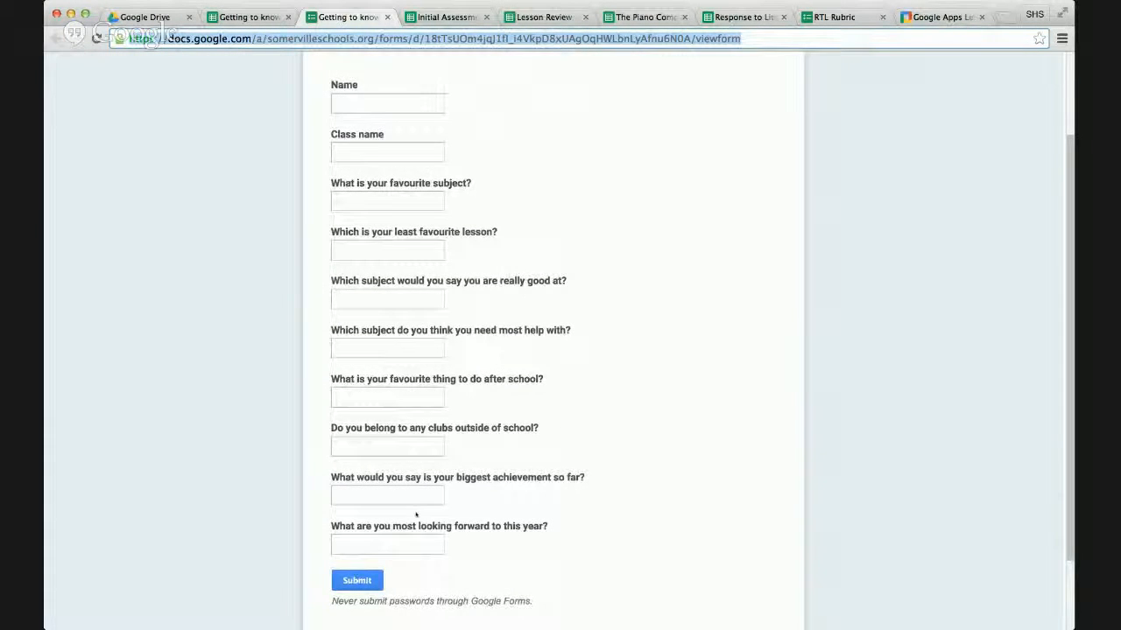
scroll(420, 526, "down", 1)
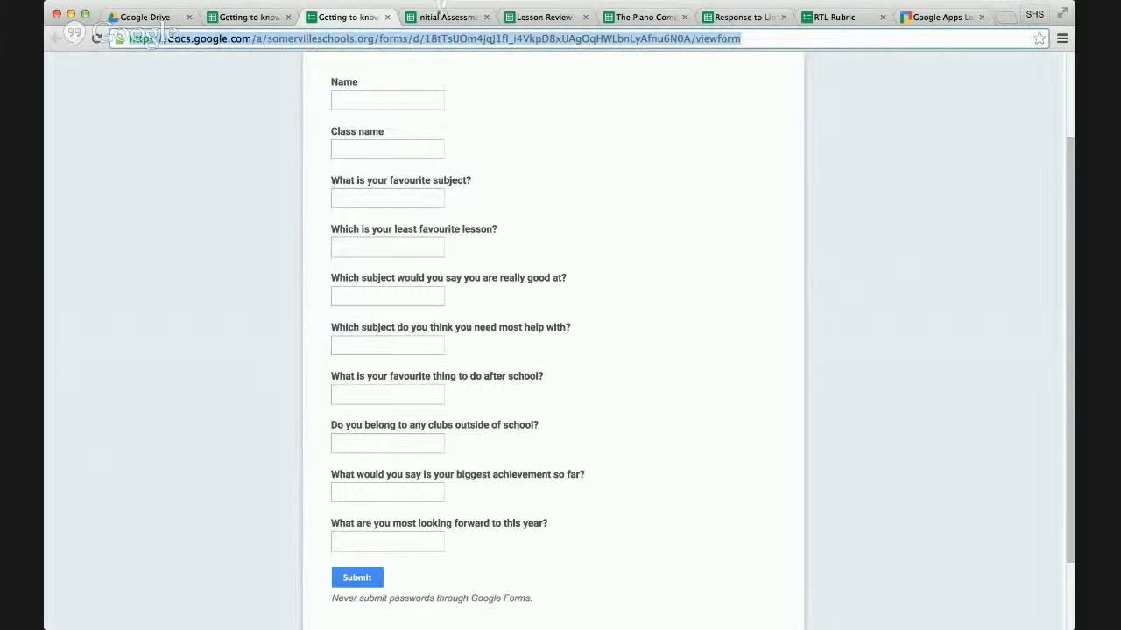
Close both the "Getting to know you!" response spreadsheet and its live form.
left_click(263, 16)
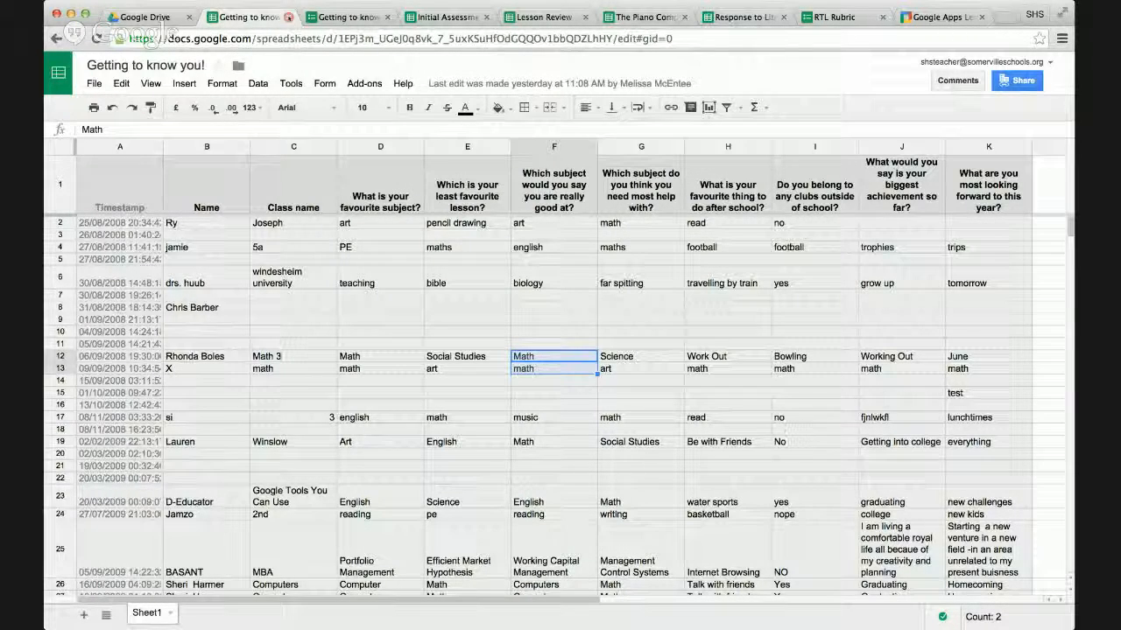
left_click(288, 18)
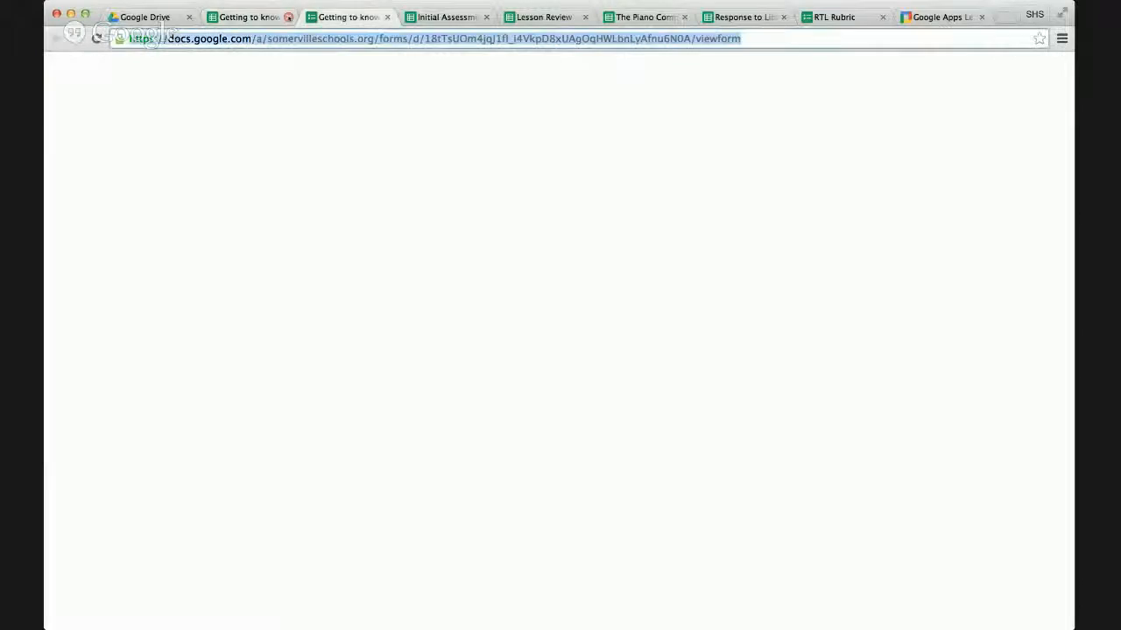
left_click(288, 17)
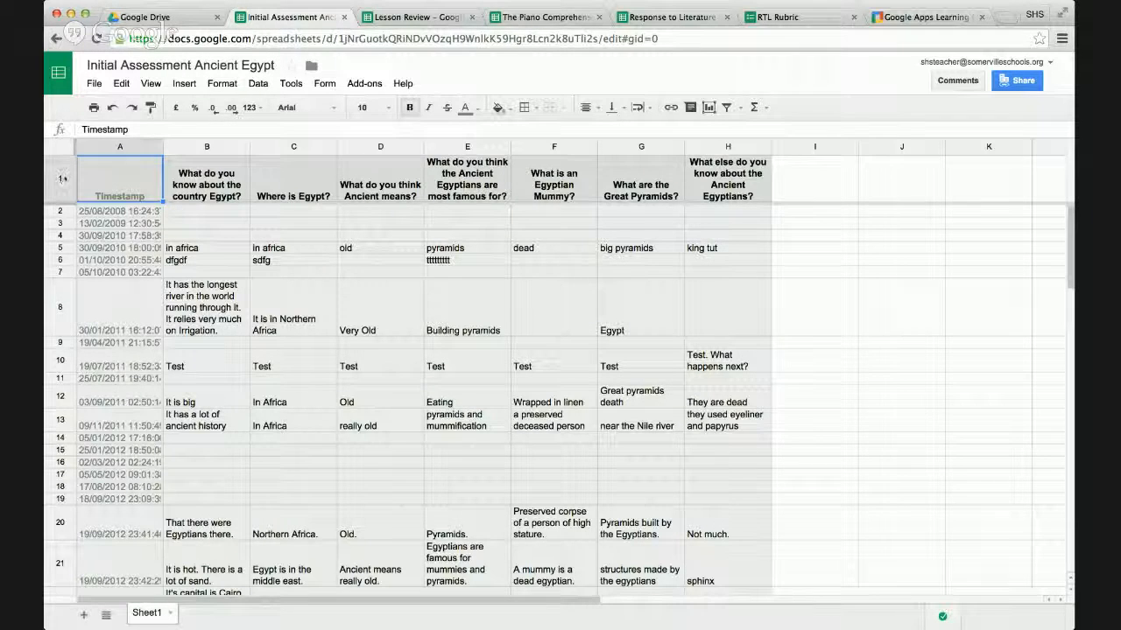
Turn on filtering for the header row and filter "What do you think Ancient means?" to blanks, "otimos construtores" and "Test" only.
left_click(60, 179)
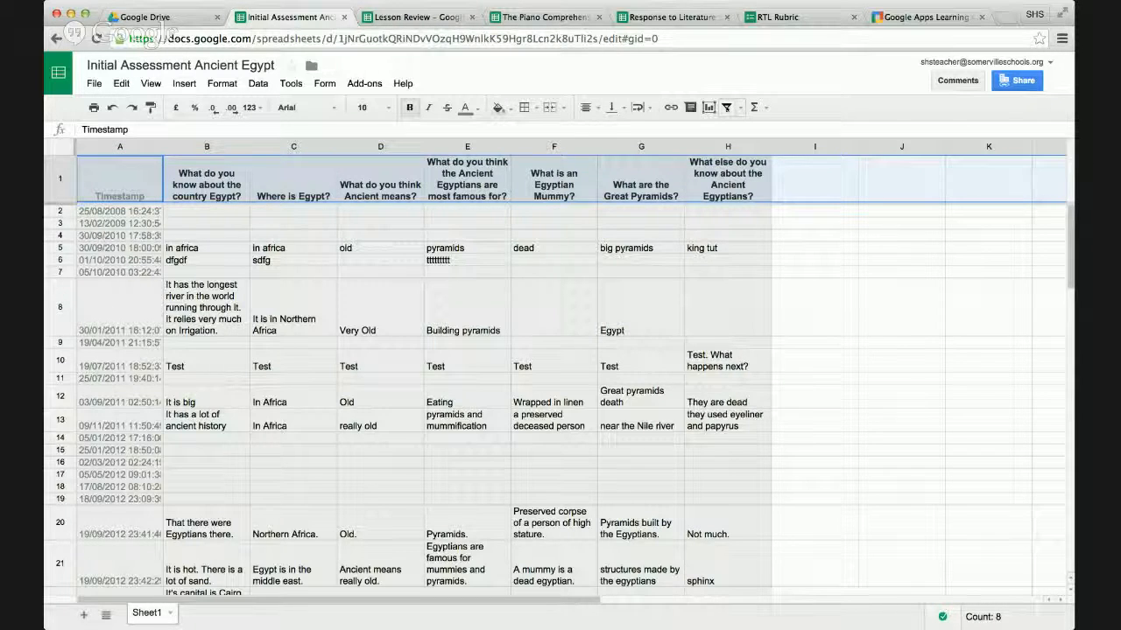
left_click(727, 108)
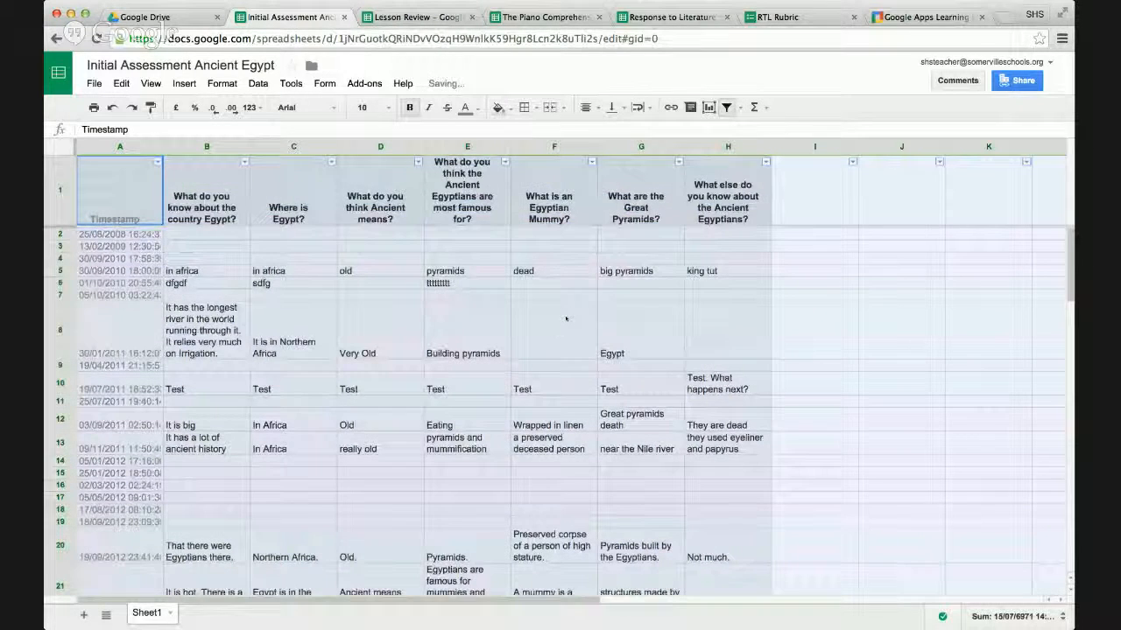
left_click(418, 162)
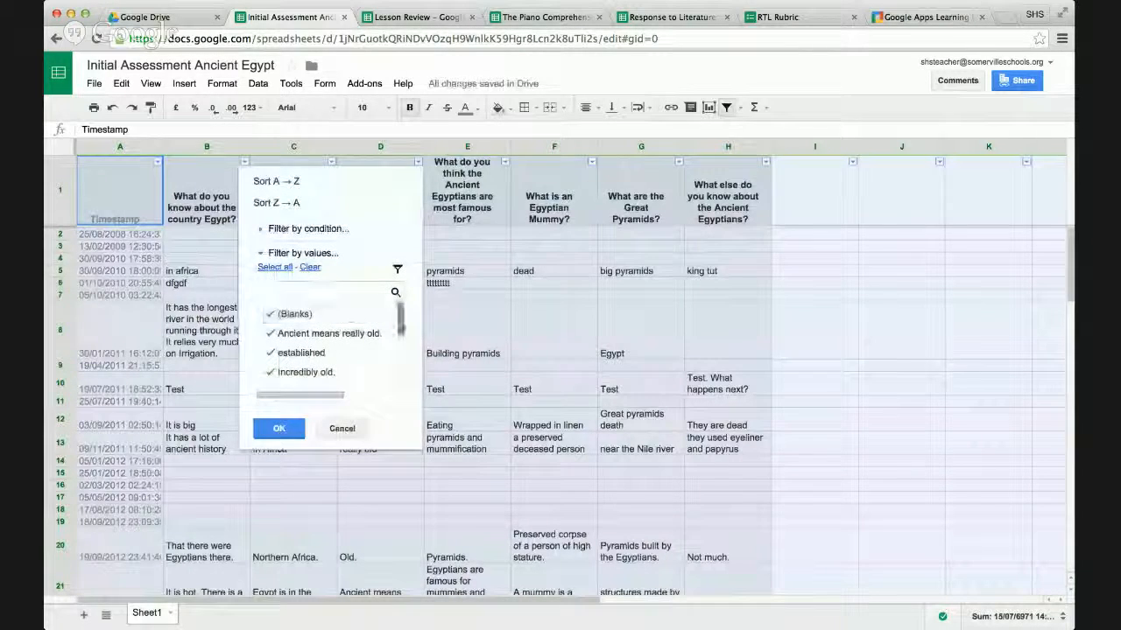
mouse_move(402, 327)
left_mouse_down()
mouse_move(401, 375)
mouse_move(402, 321)
left_mouse_up()
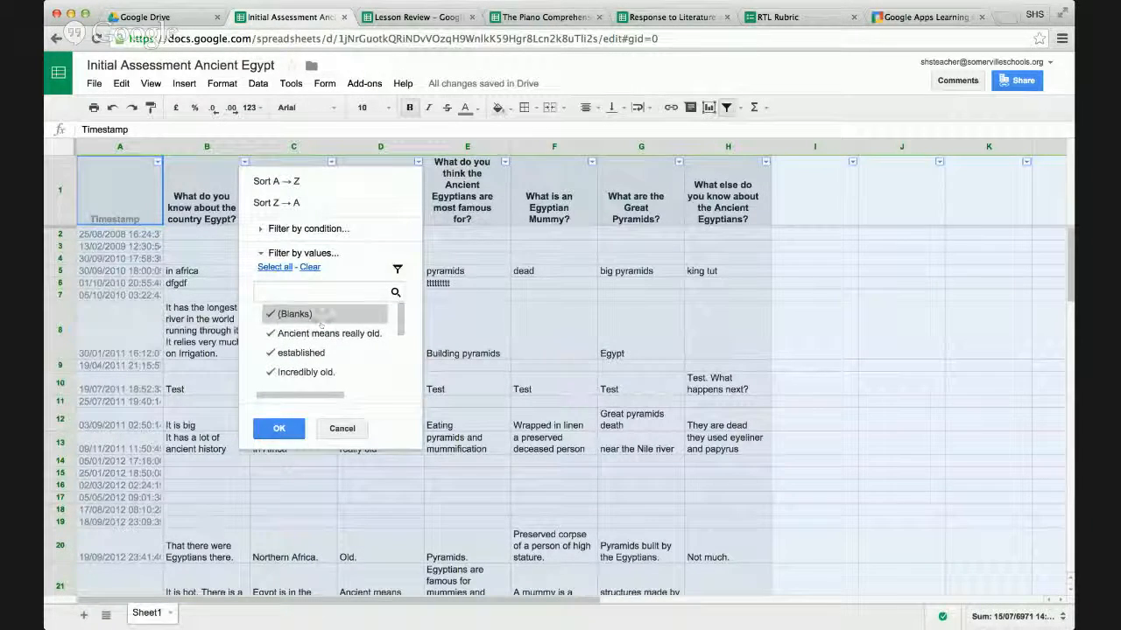
left_click(309, 267)
left_click(295, 314)
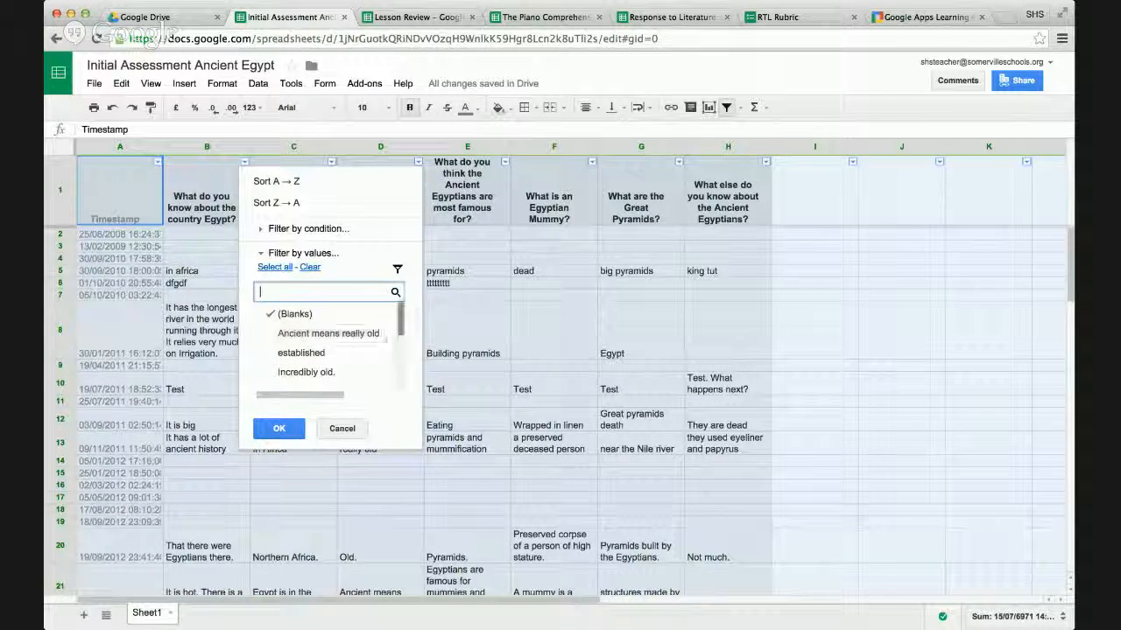
left_click_drag(400, 321, 400, 367)
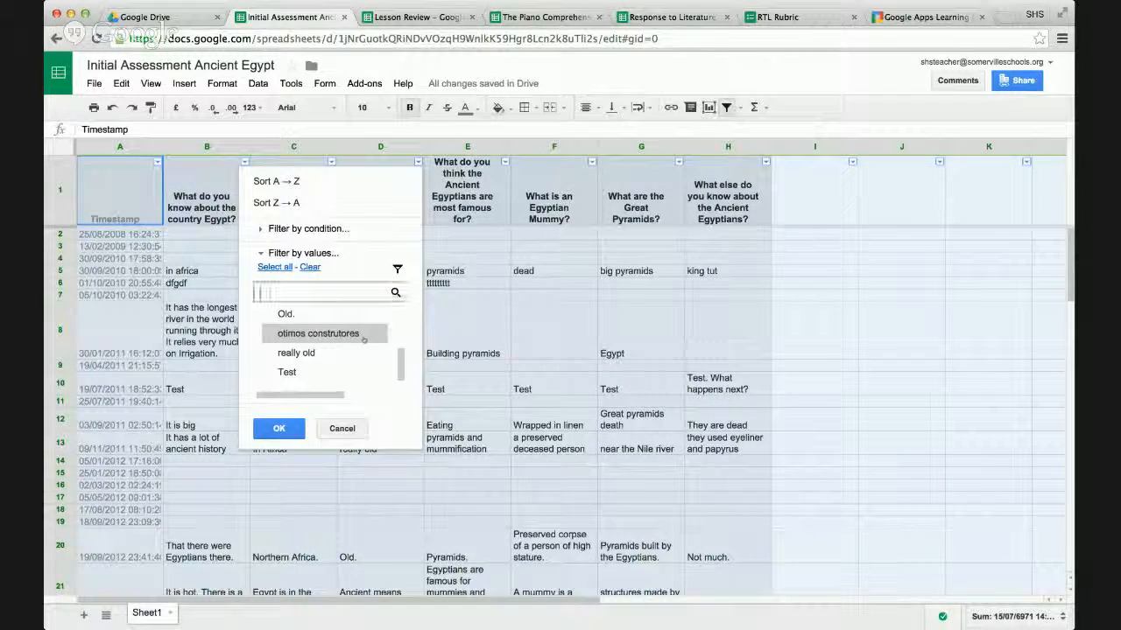
left_click(318, 335)
left_click(372, 372)
scroll(359, 374, "down", 1)
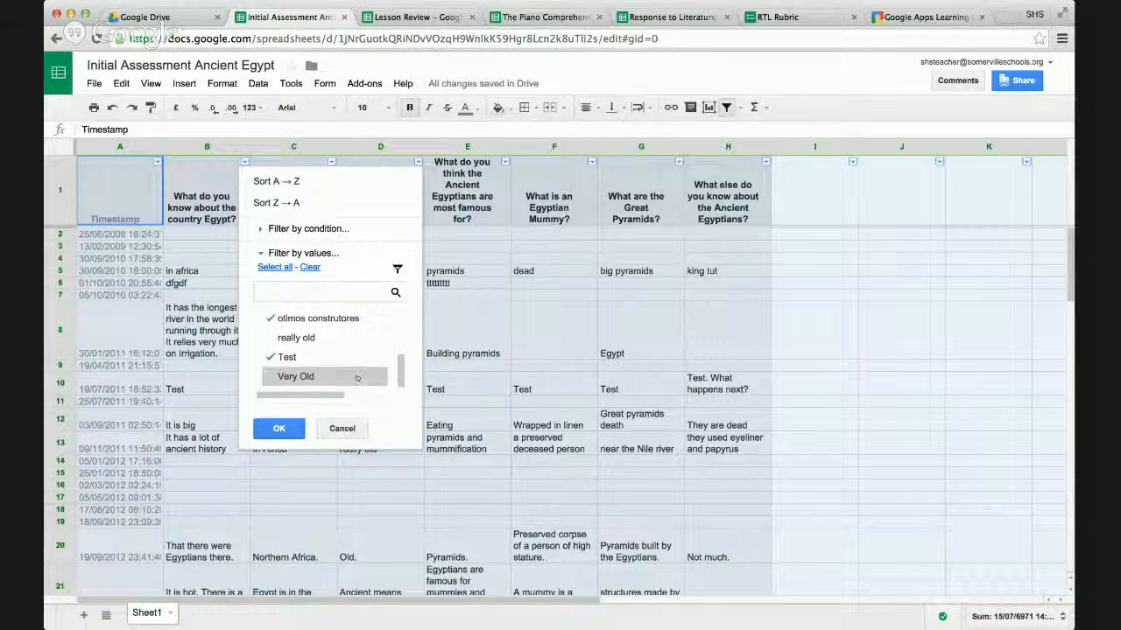
left_click(284, 427)
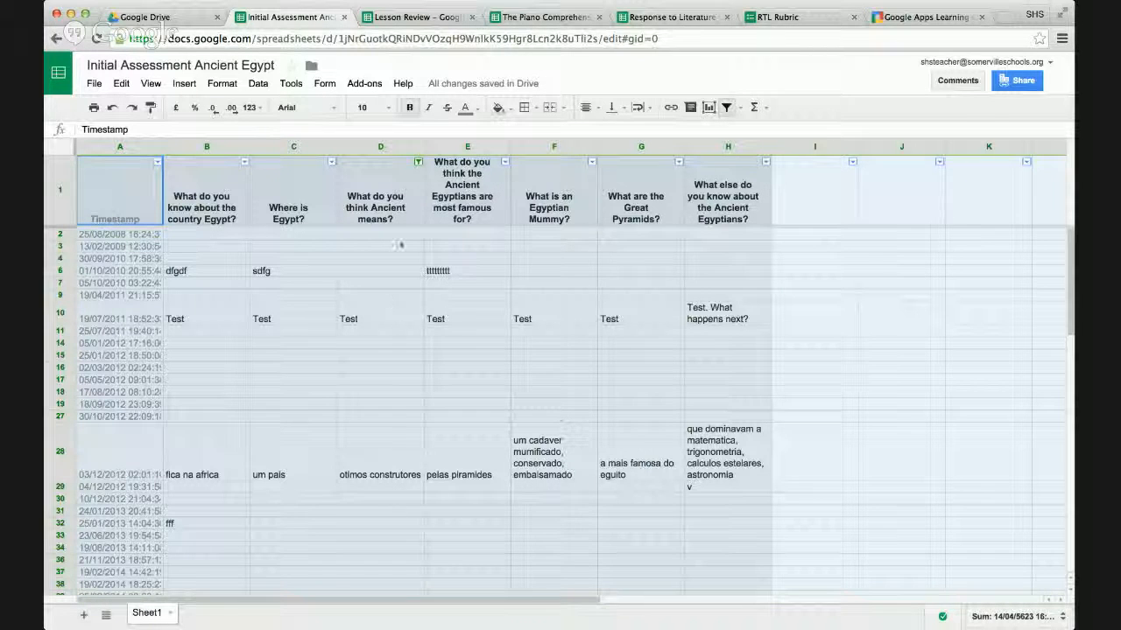
Reset the filter on "What do you think Ancient means?" to include all values.
left_click(418, 162)
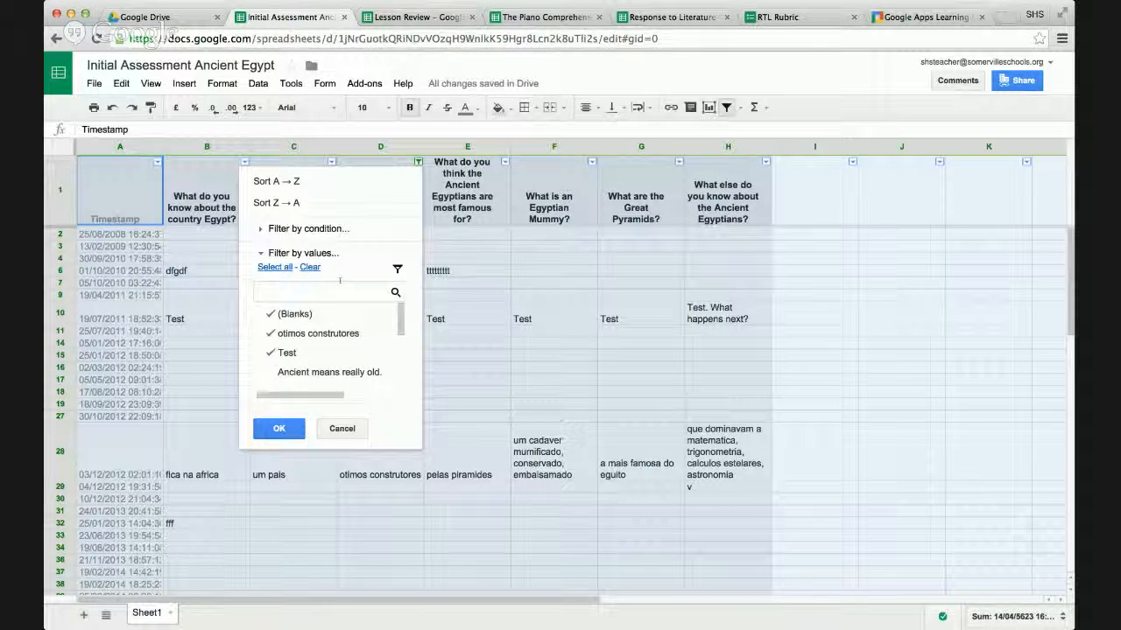
left_click(276, 267)
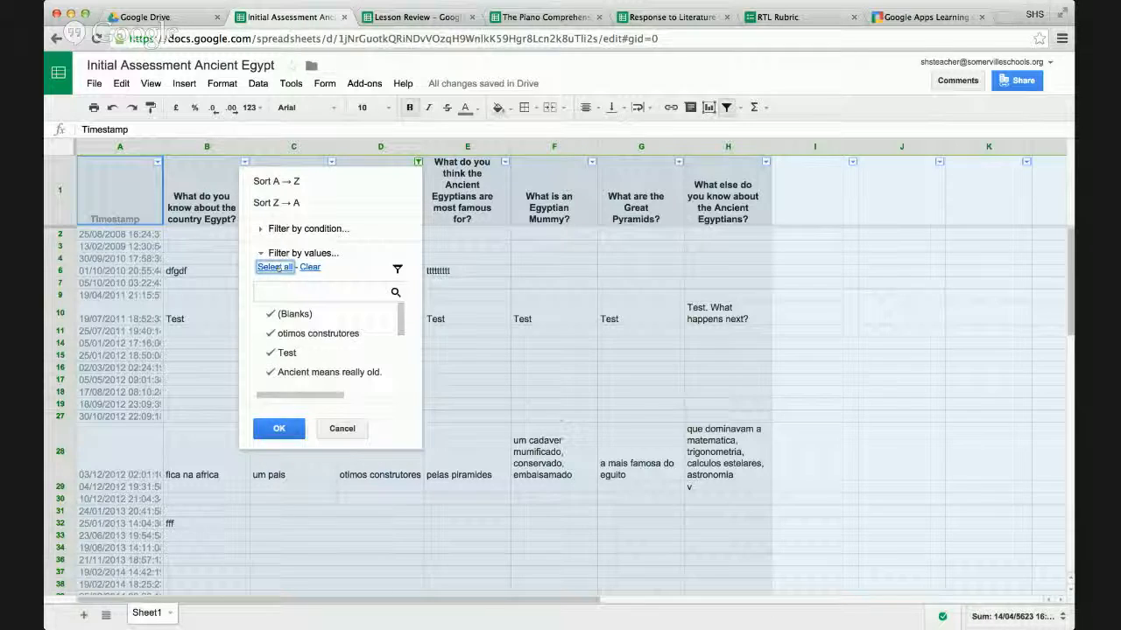
left_click(278, 428)
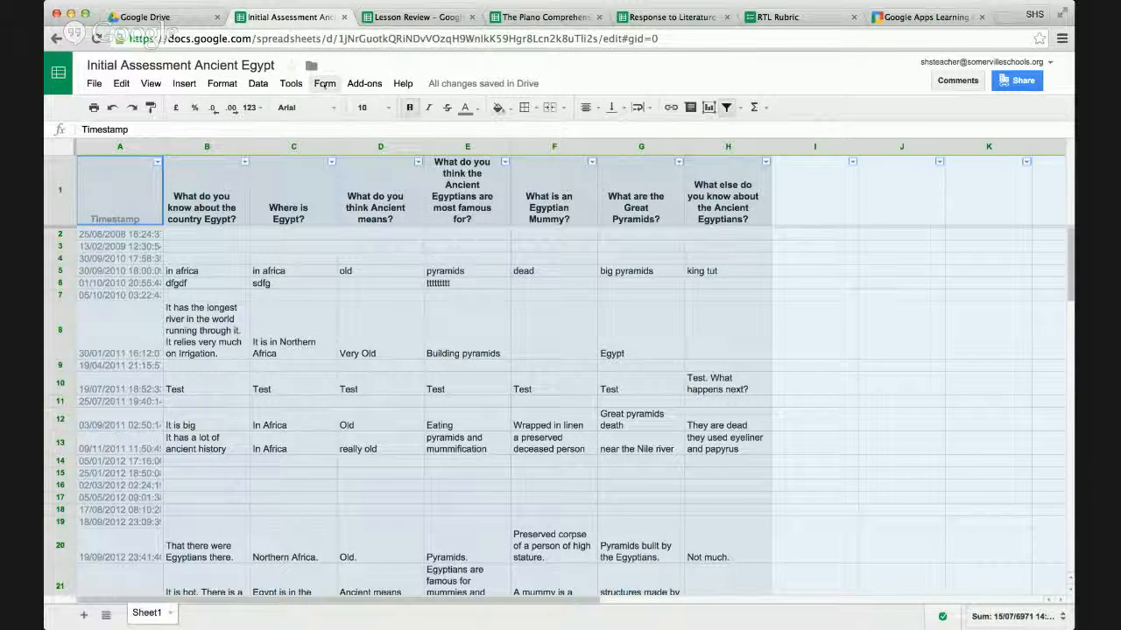
View the live form linked to the Initial Assessment Ancient Egypt spreadsheet, and close both the form and the spreadsheet.
left_click(325, 85)
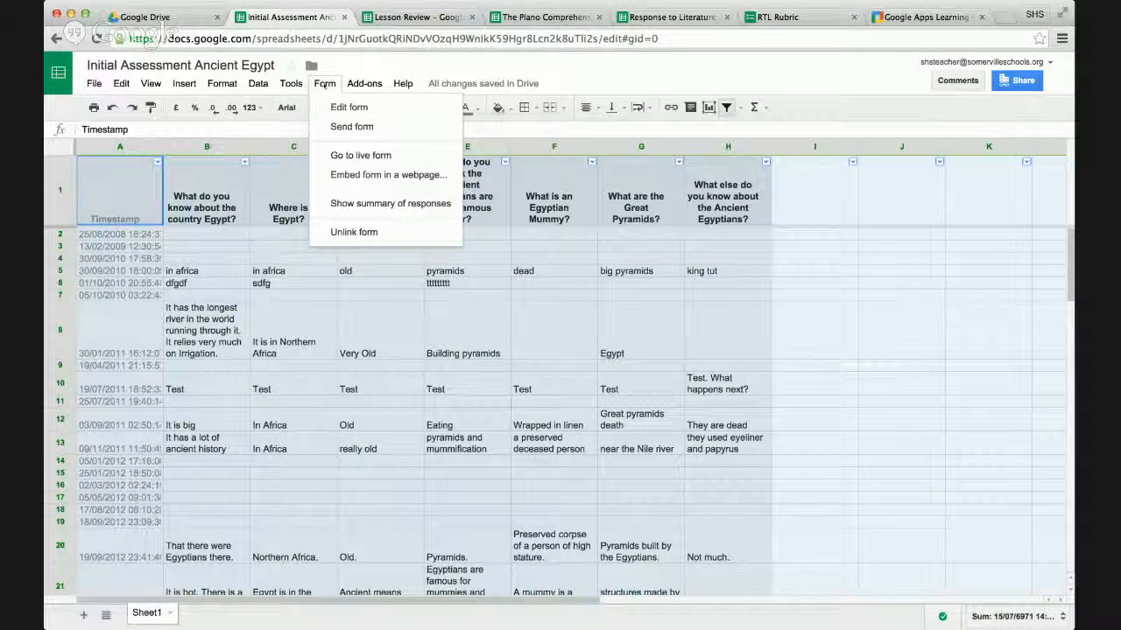
left_click(342, 155)
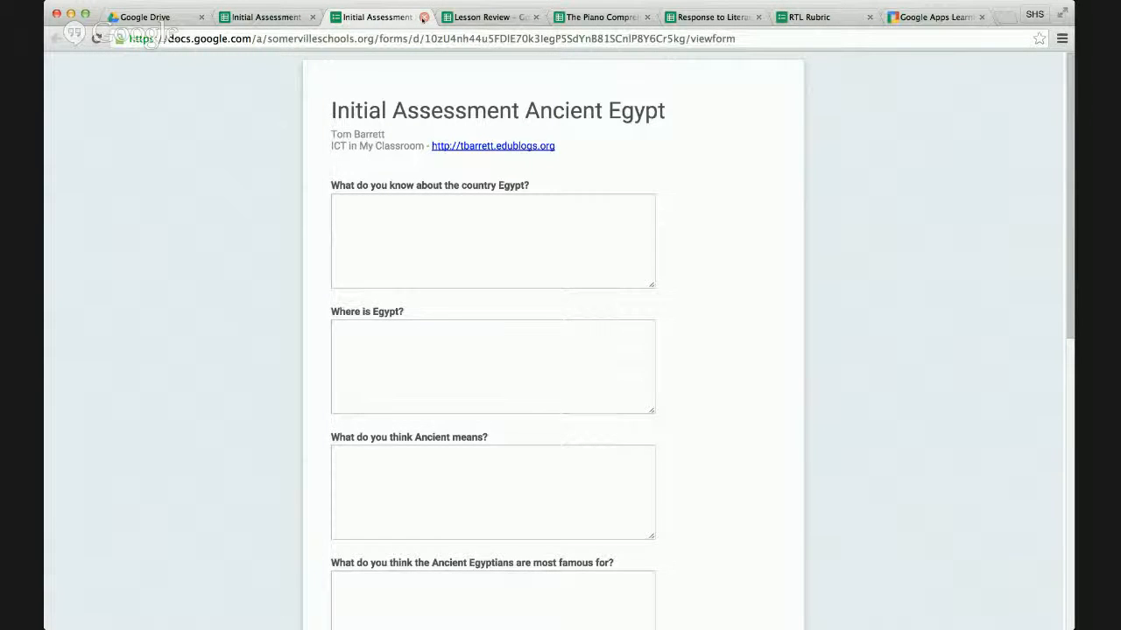
left_click(424, 17)
left_click(313, 17)
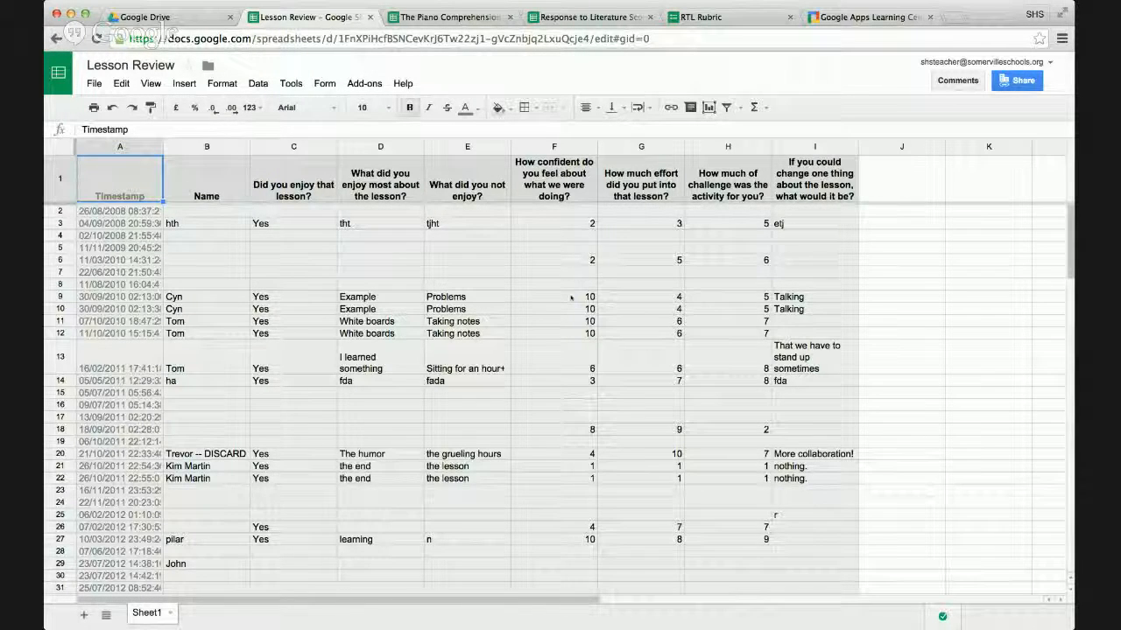
Open the live Lesson Review form, review its questions and rating scales, and return to the response spreadsheet.
left_click(326, 85)
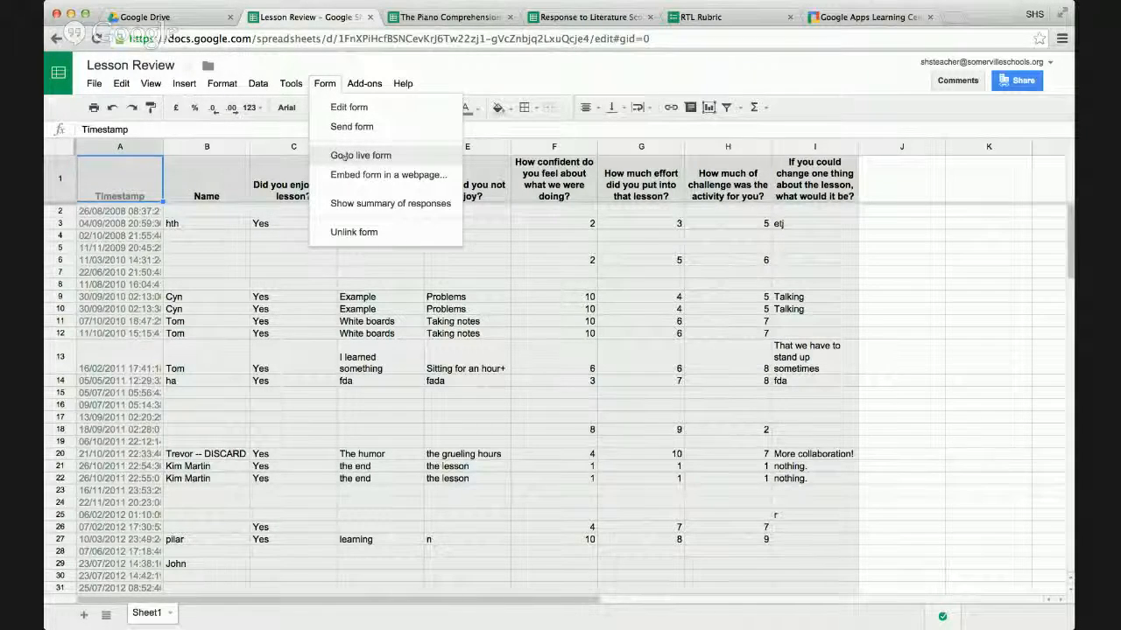
left_click(343, 157)
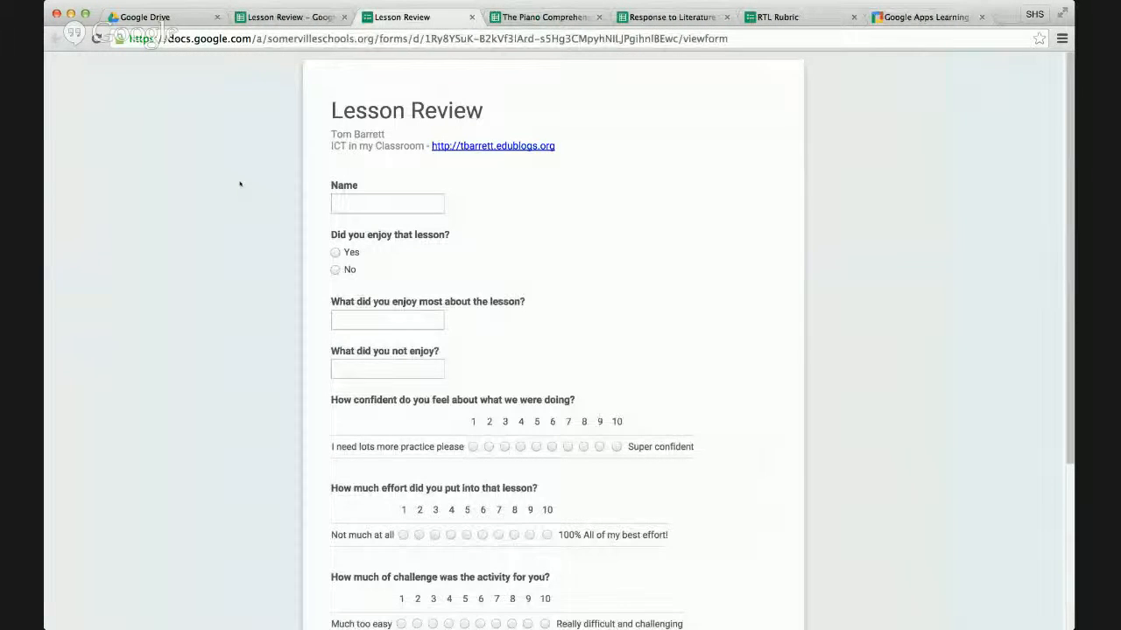
scroll(240, 183, "down", 1)
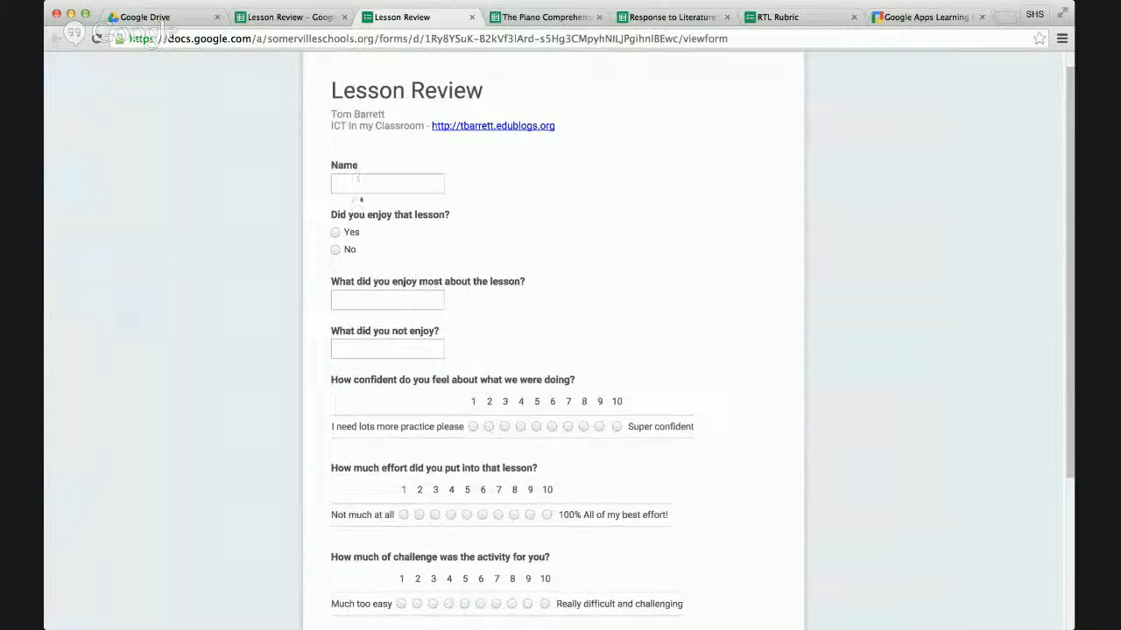
scroll(532, 326, "down", 2)
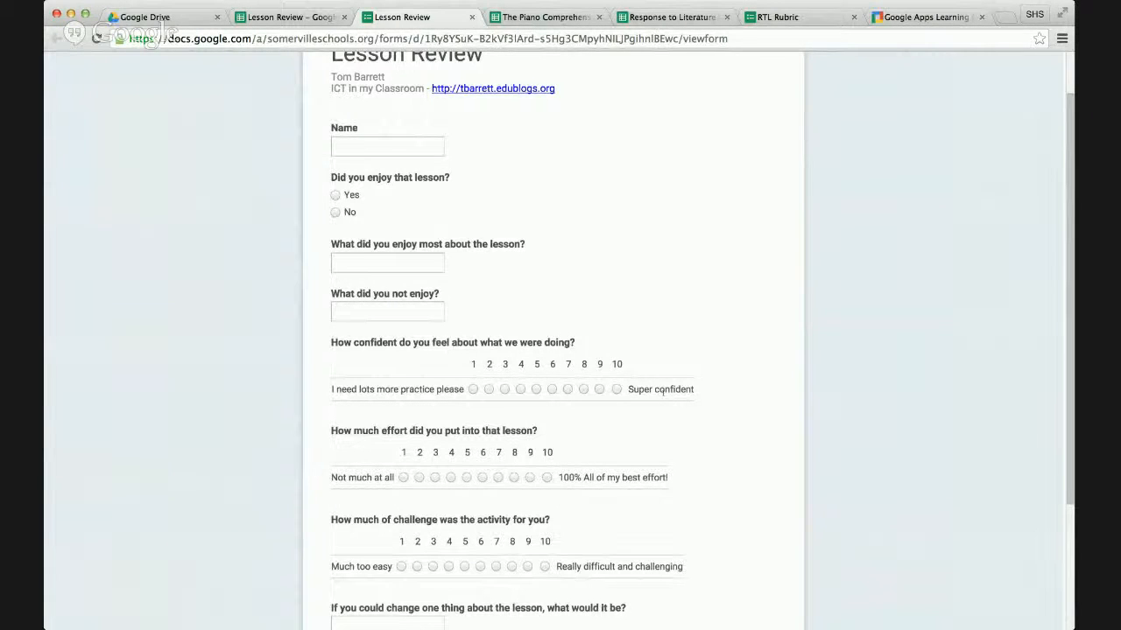
scroll(662, 391, "down", 2)
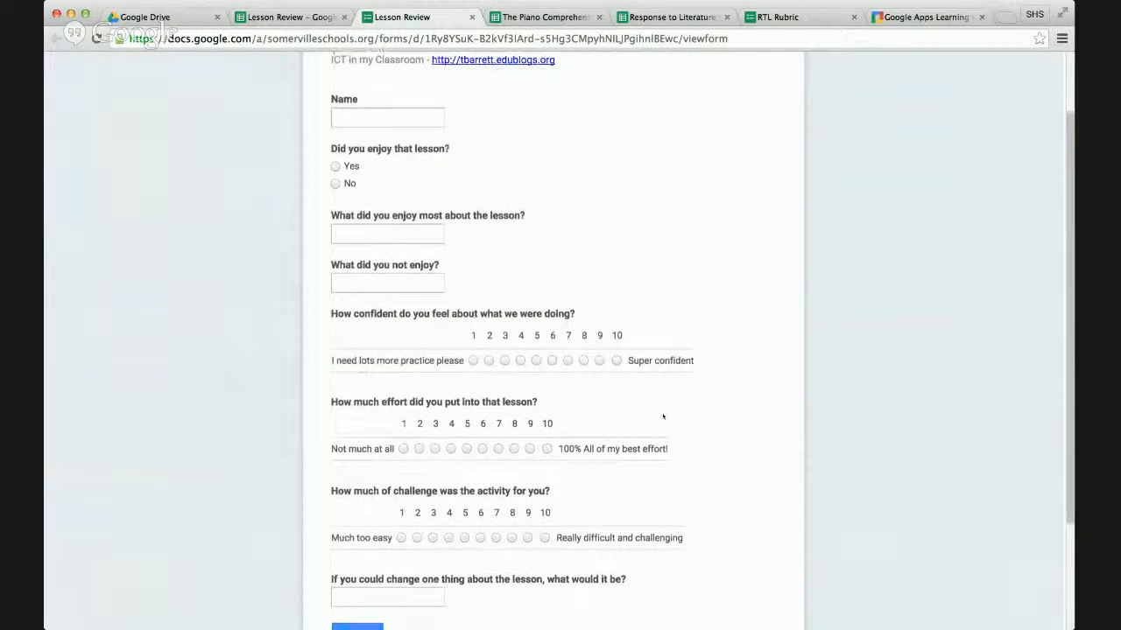
scroll(663, 416, "down", 2)
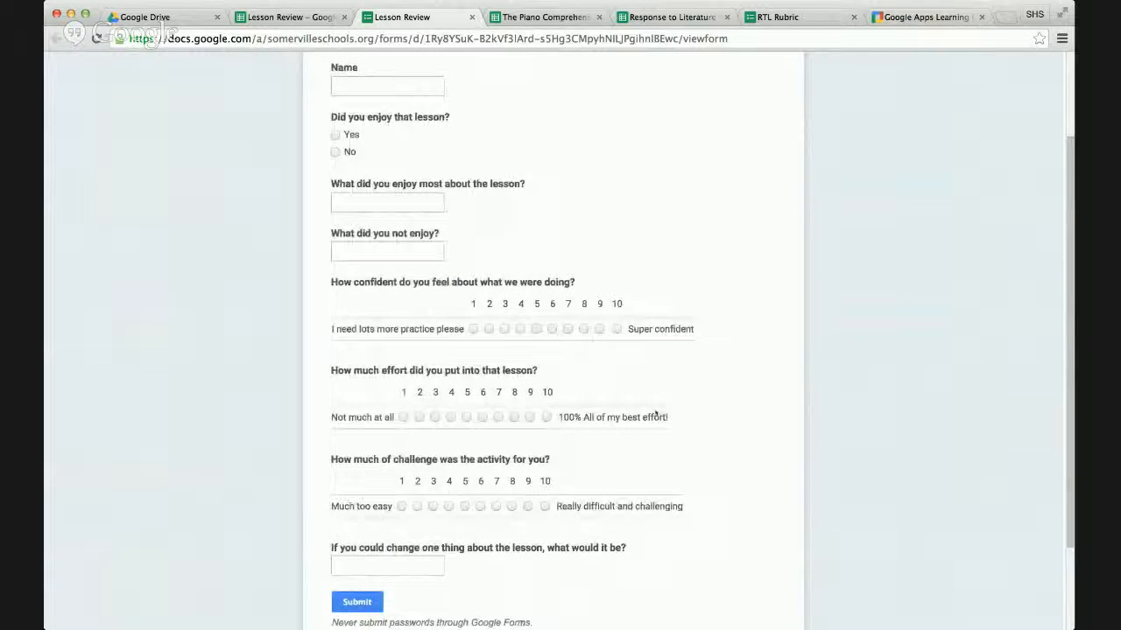
scroll(680, 415, "up", 5)
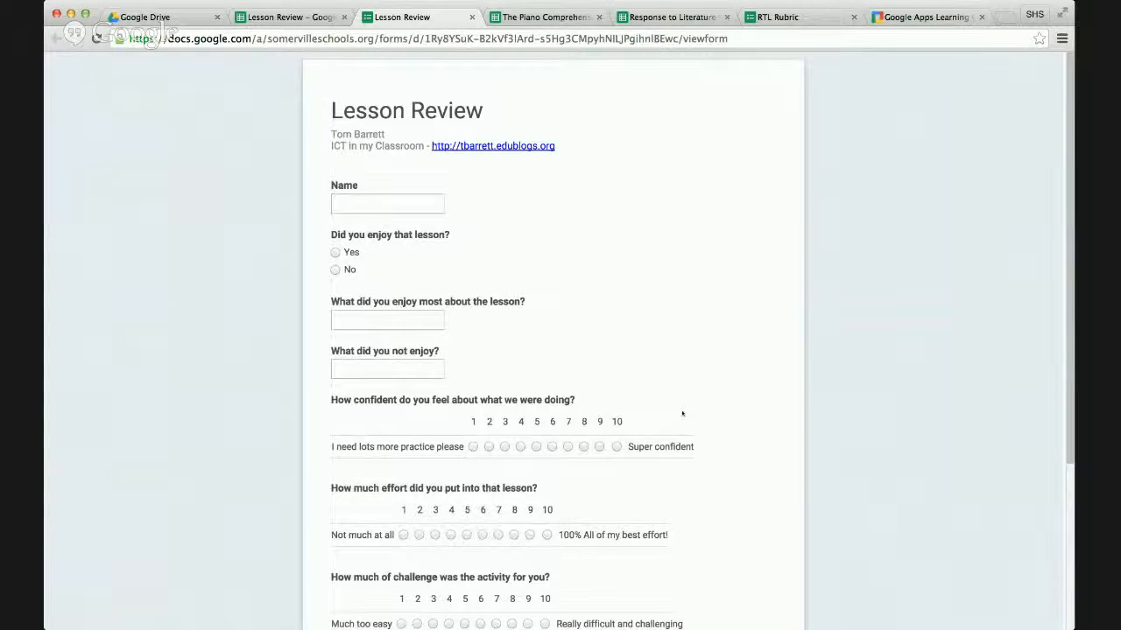
left_click(278, 17)
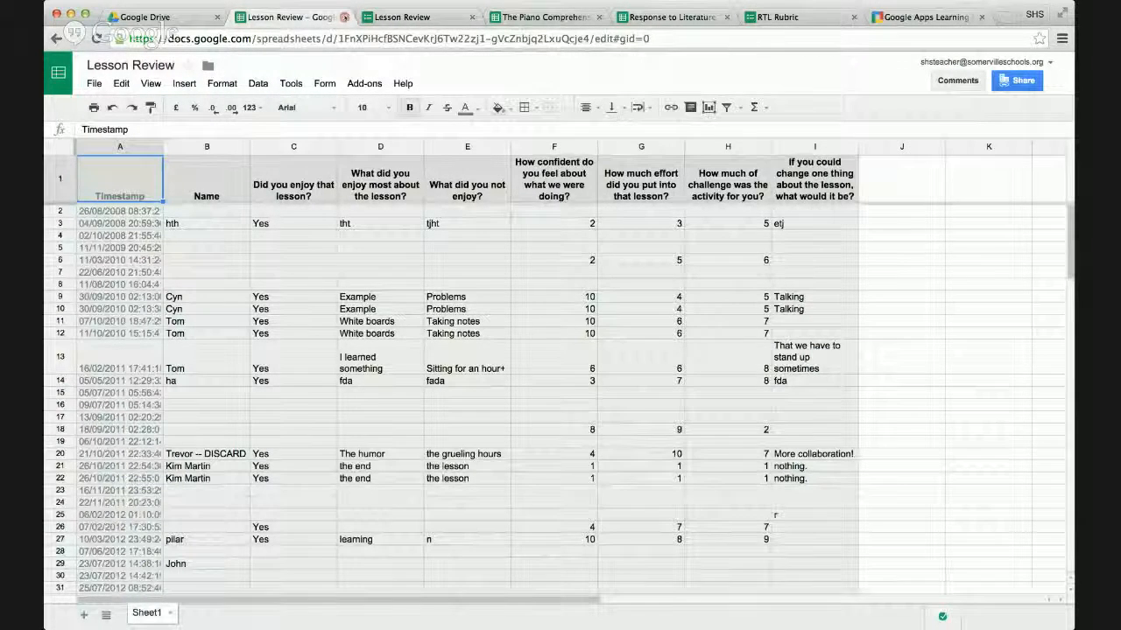
Close the Lesson Review spreadsheet and form, and look through the responses in The Piano Comprehension spreadsheet.
left_click(344, 17)
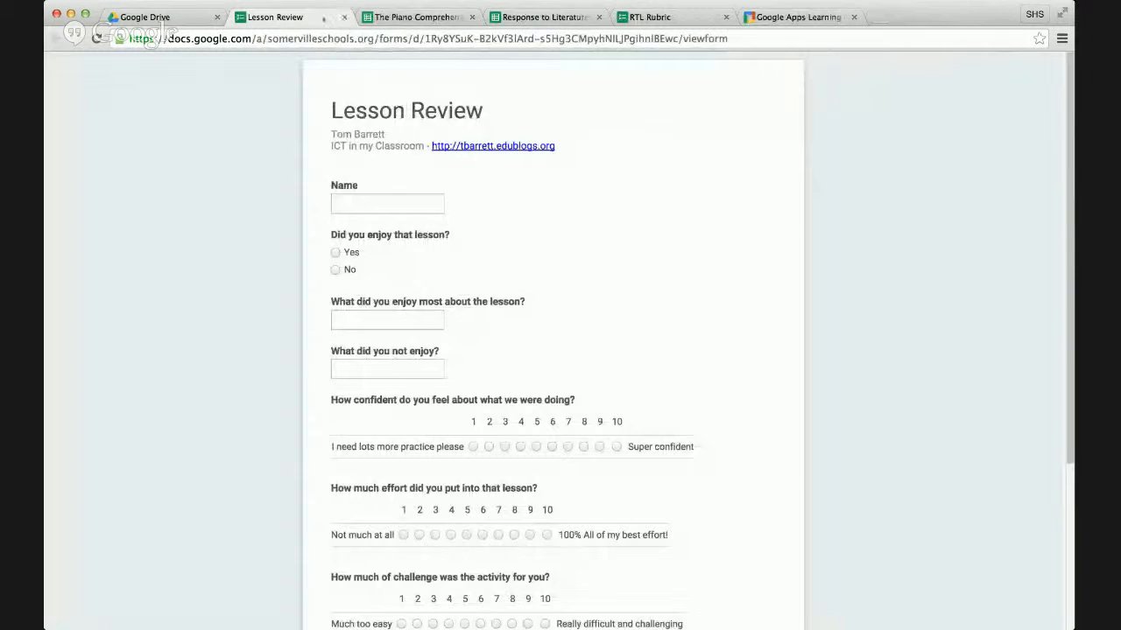
left_click(344, 16)
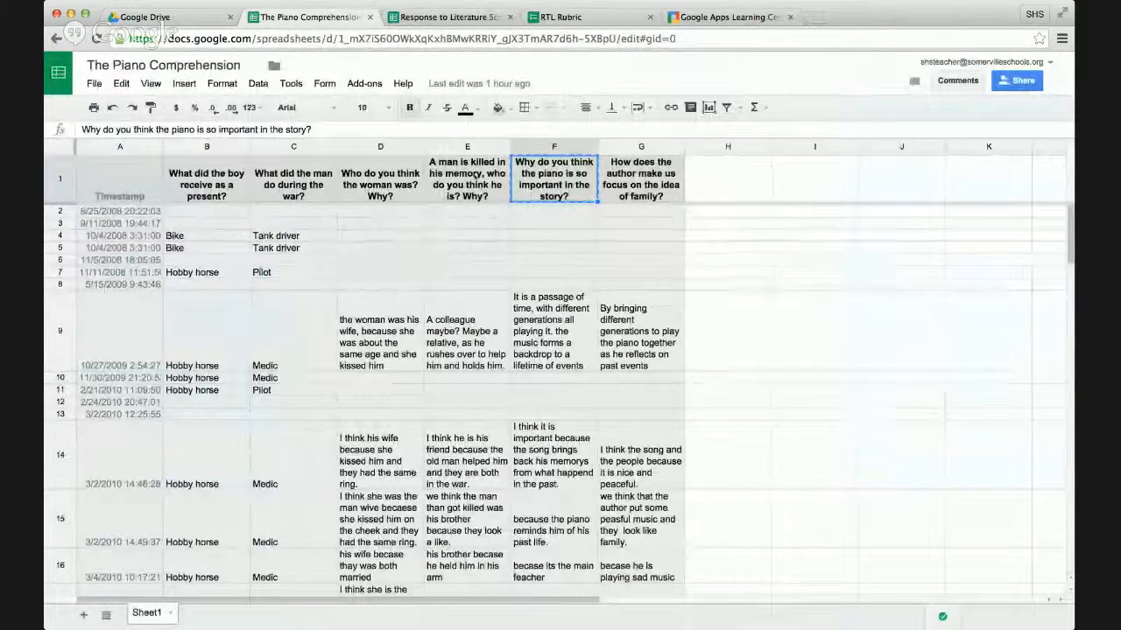
key("super+c")
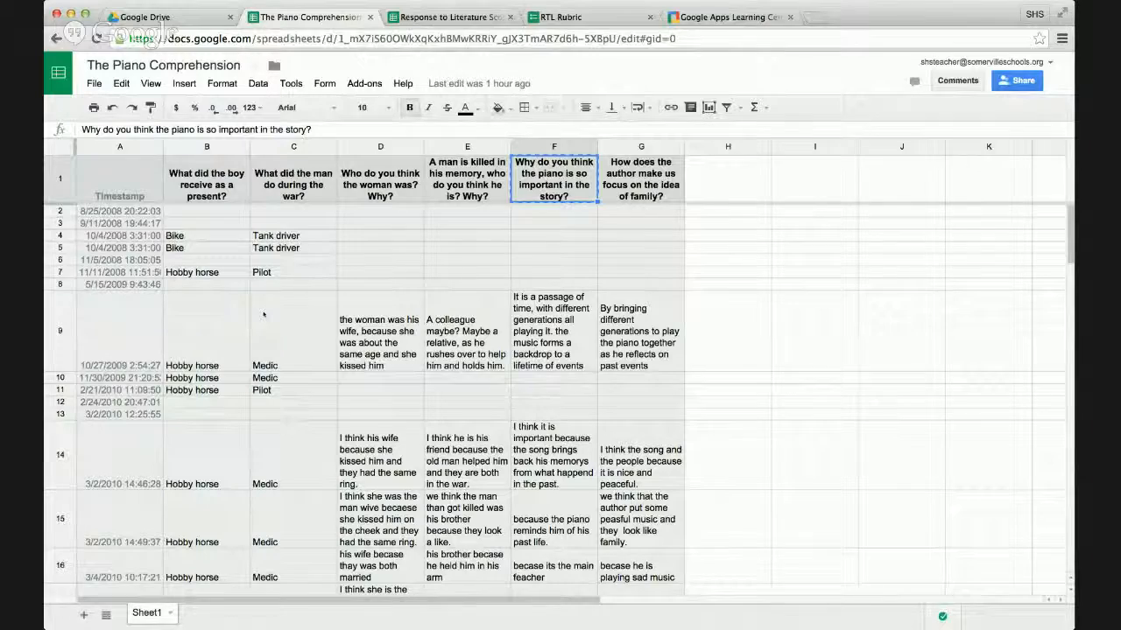
scroll(262, 314, "down", 3)
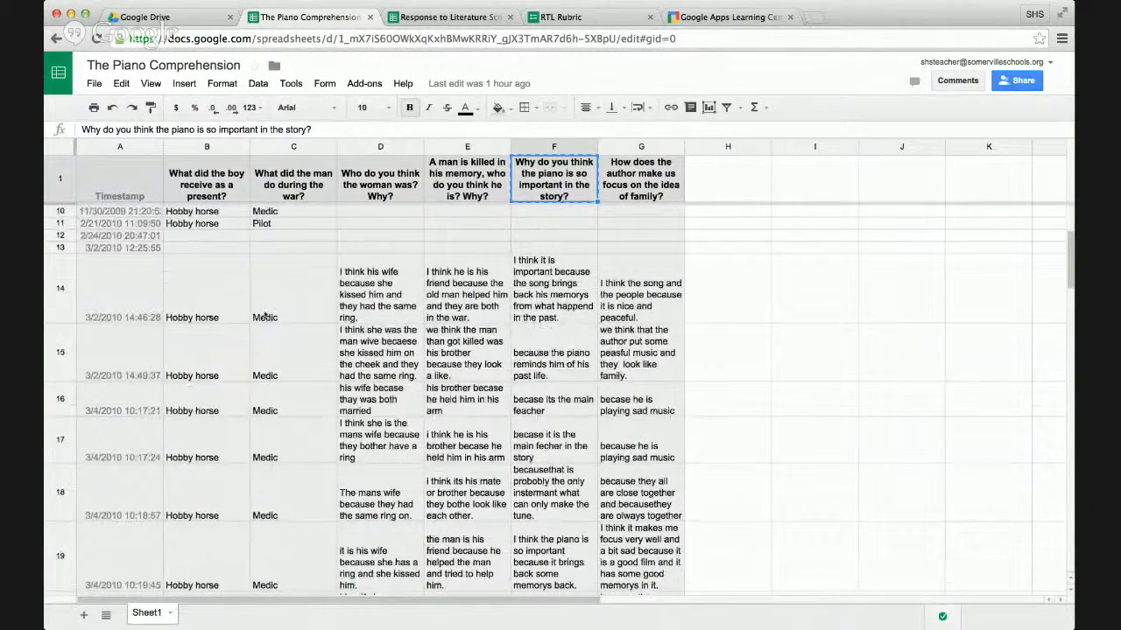
scroll(263, 314, "up", 3)
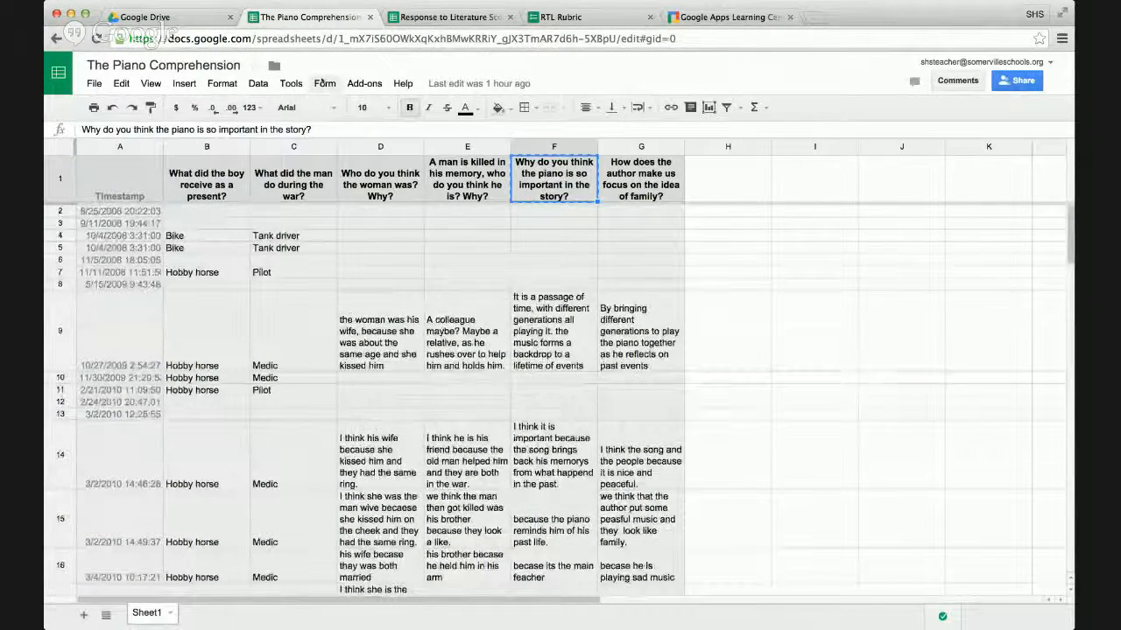
Open the live form linked to The Piano Comprehension spreadsheet and review its questions.
left_click(325, 84)
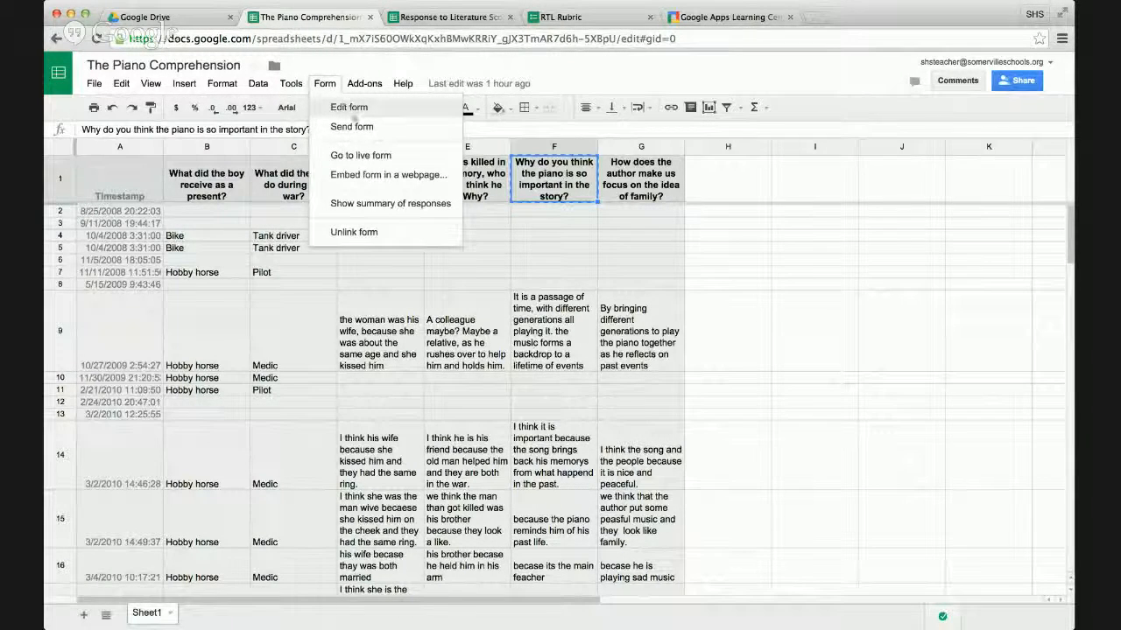
left_click(367, 155)
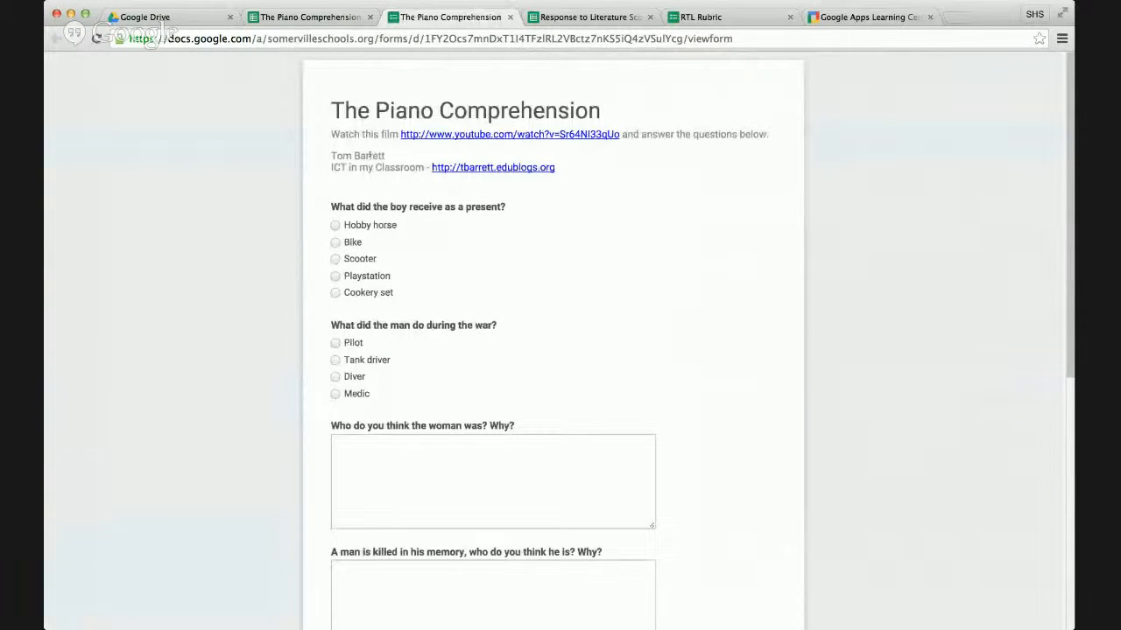
scroll(543, 313, "down", 2)
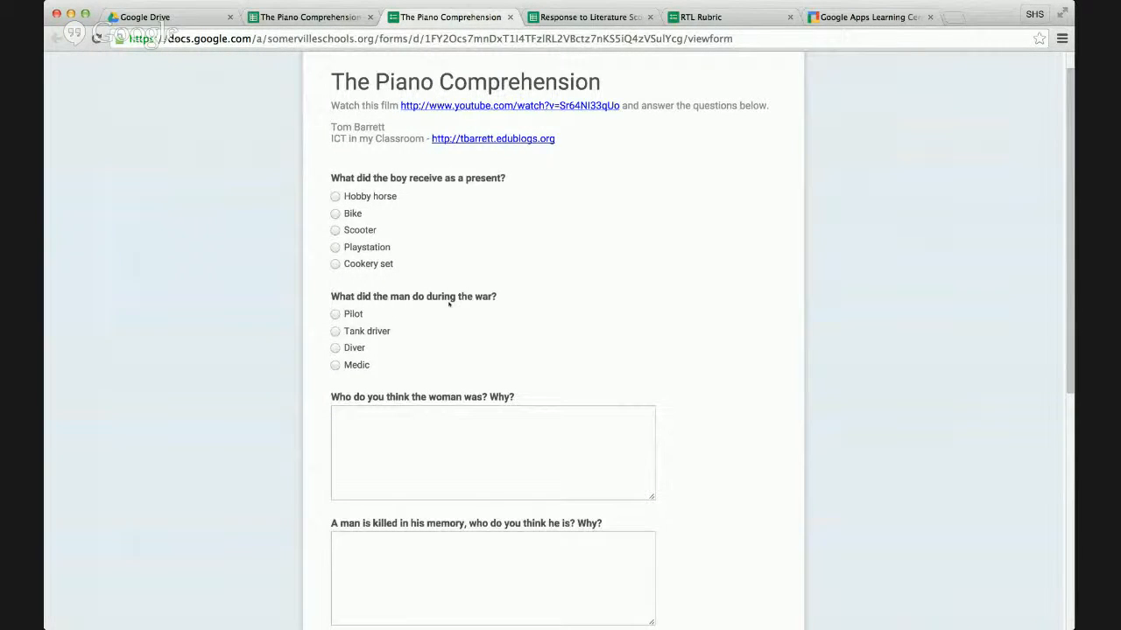
scroll(443, 379, "down", 2)
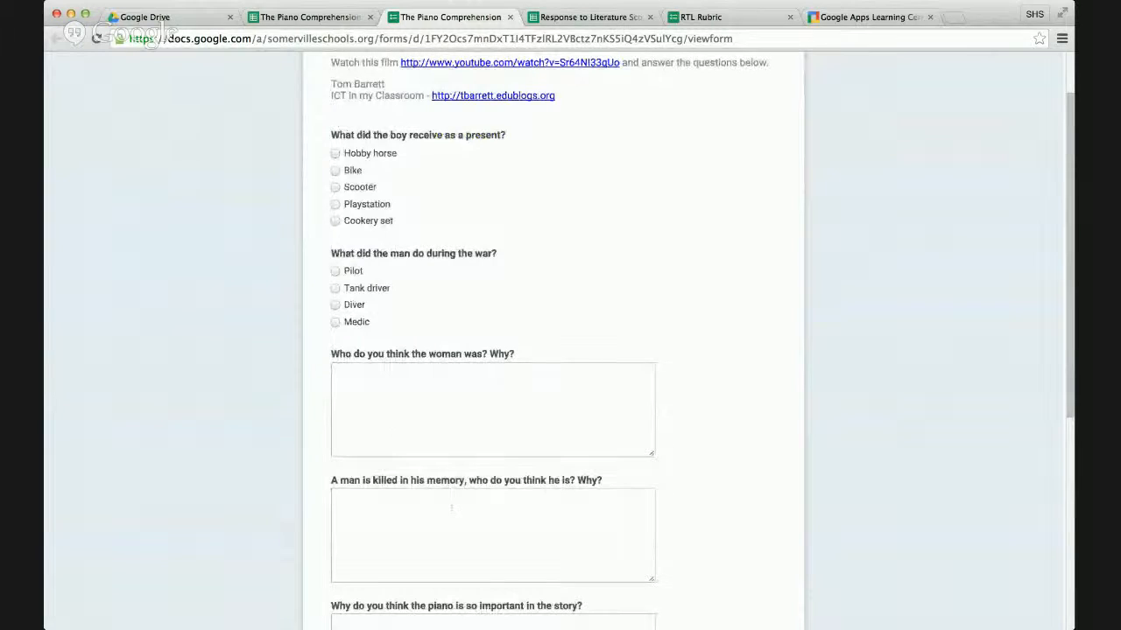
scroll(411, 446, "down", 2)
scroll(446, 499, "up", 4)
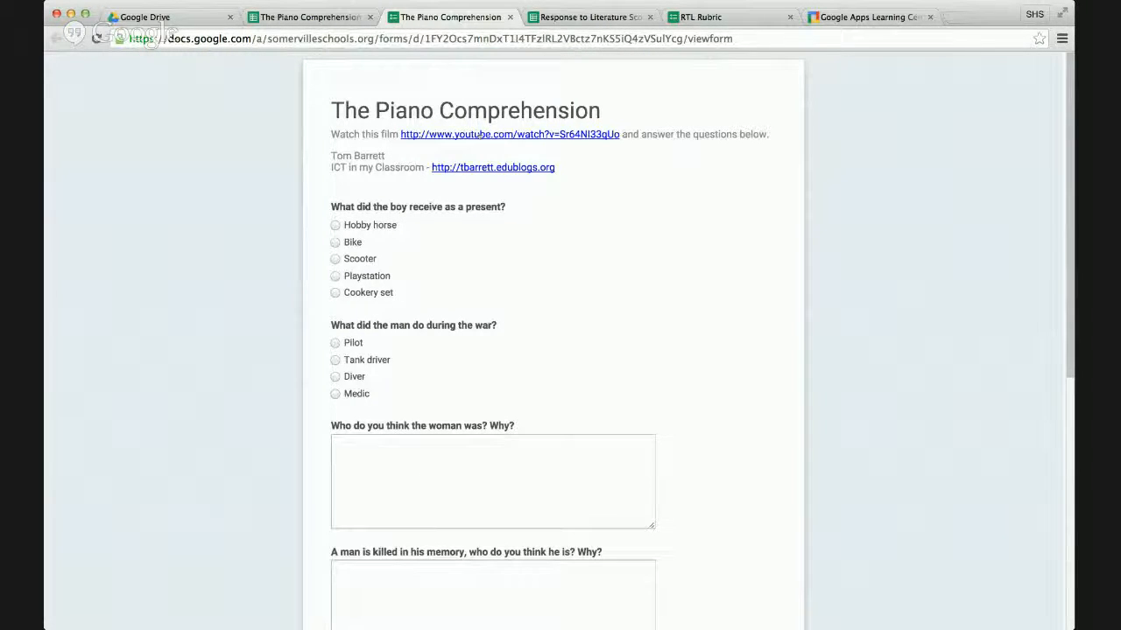
Open the YouTube film linked in the form's description, dismiss its overlay ad, and pause playback.
left_click(479, 134)
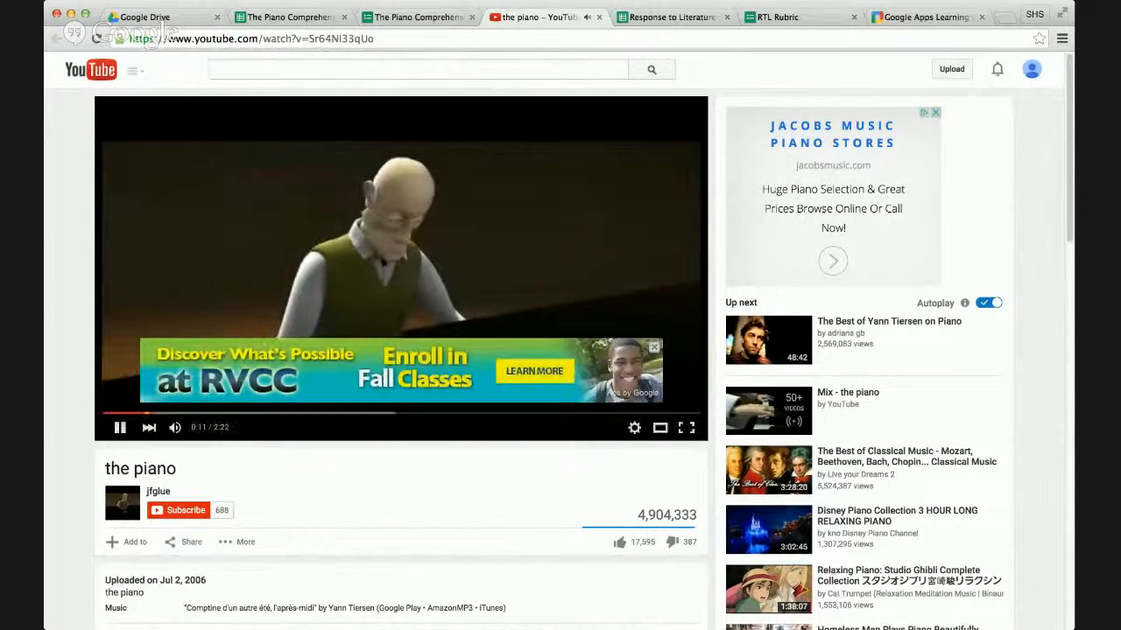
left_click(654, 348)
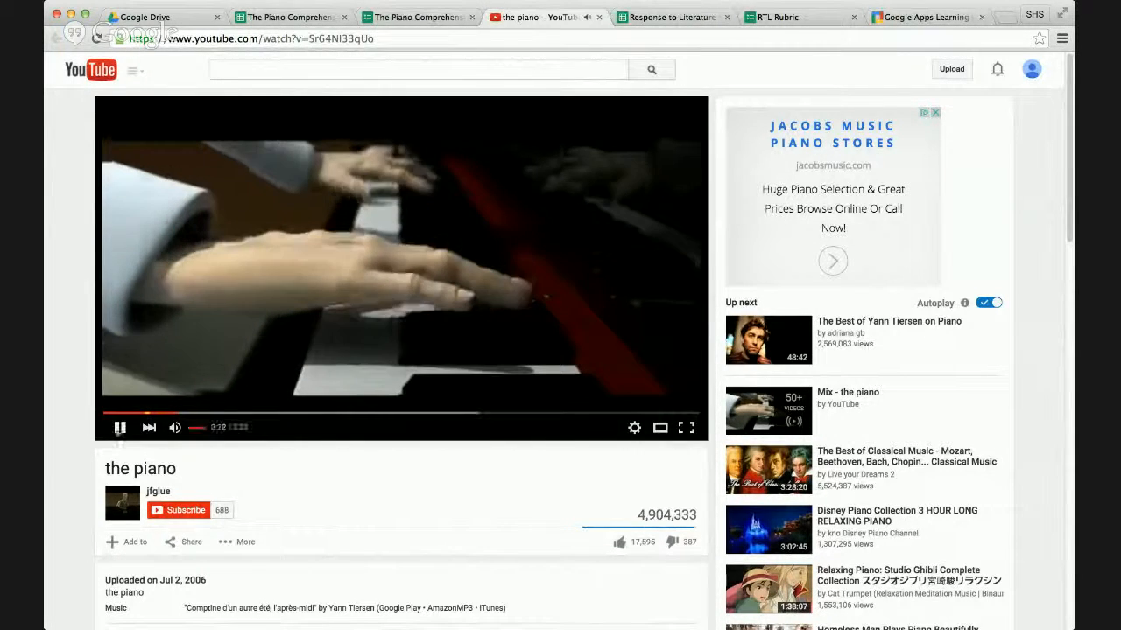
left_click(120, 427)
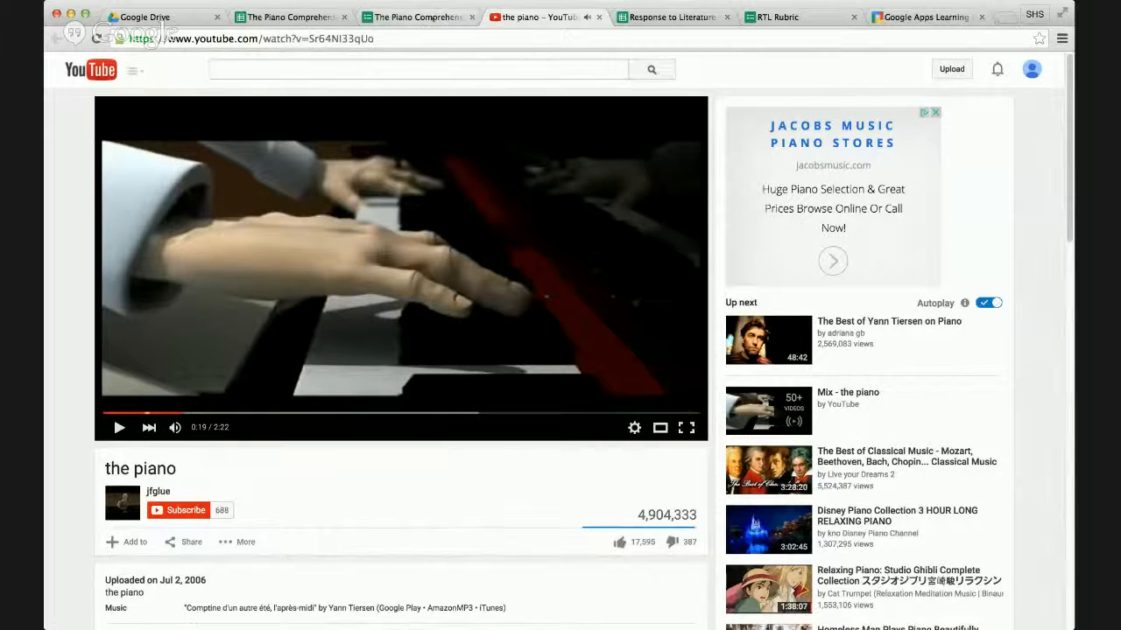
Return to The Piano Comprehension live form and review its multiple-choice and written-answer questions.
left_click(434, 16)
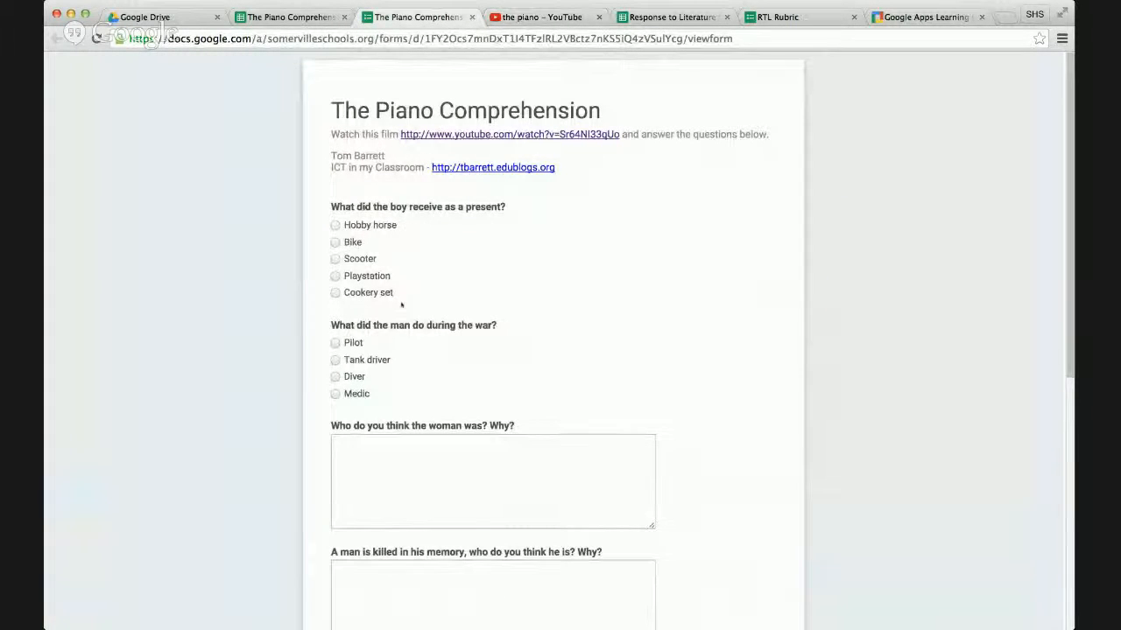
scroll(416, 361, "down", 1)
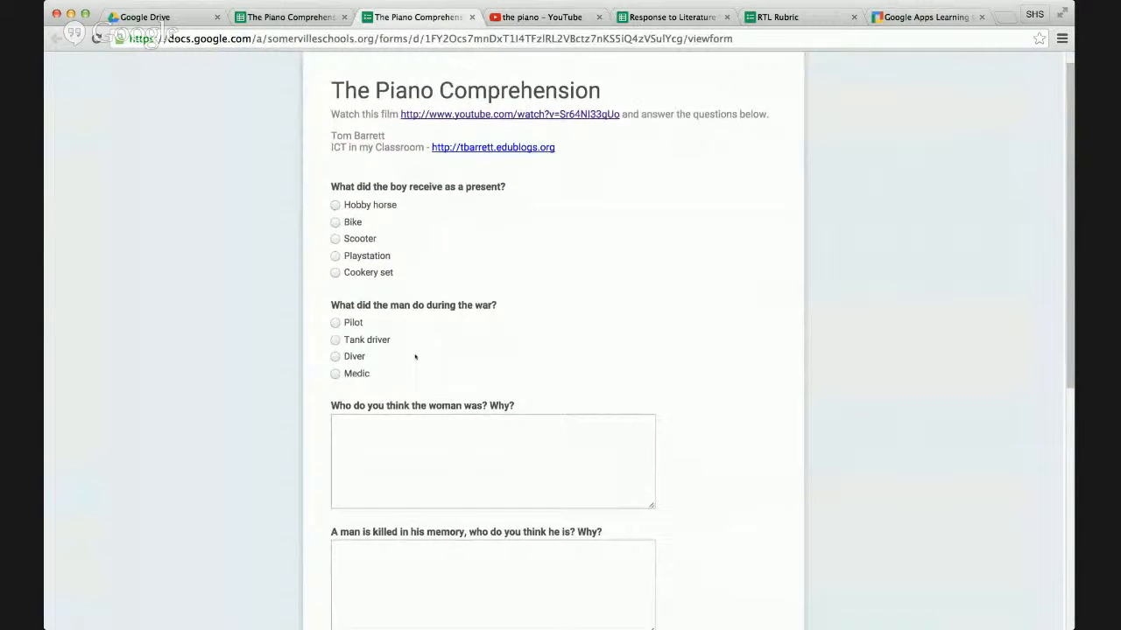
scroll(417, 361, "down", 1)
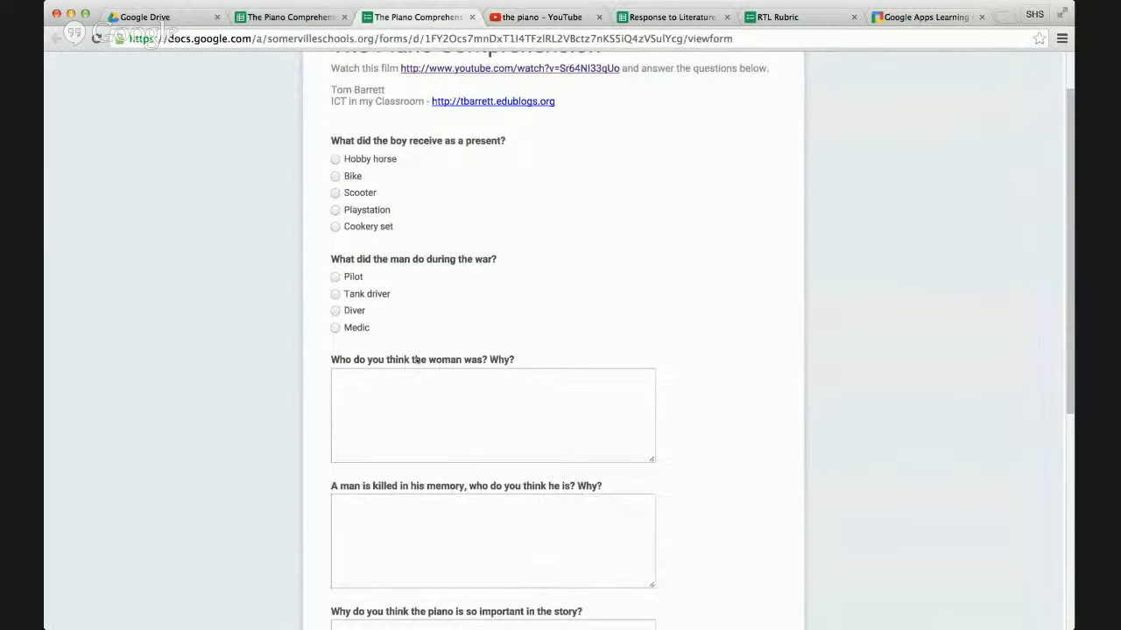
Return to The Piano Comprehension spreadsheet and examine the answers about the boy's present and who the woman was.
left_click(313, 16)
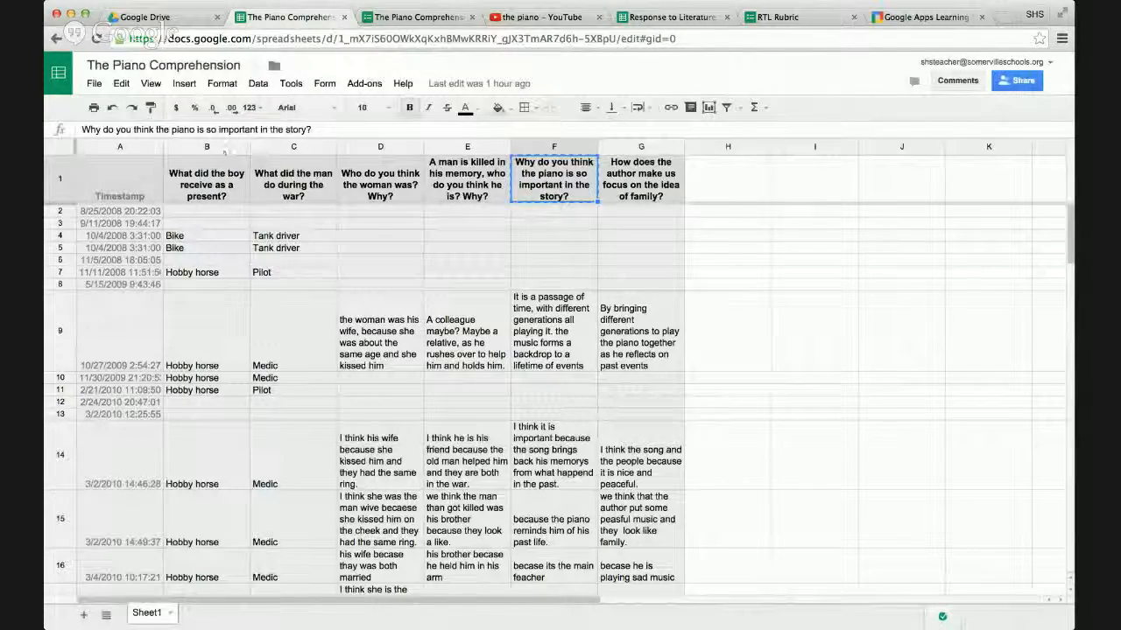
scroll(229, 339, "down", 5)
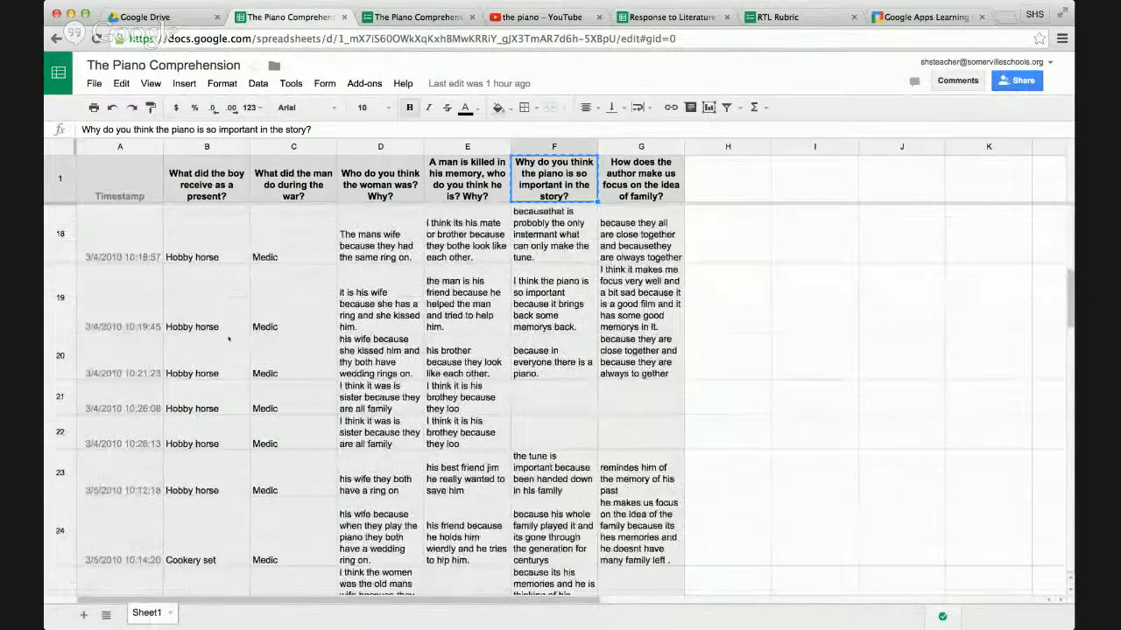
scroll(229, 338, "up", 5)
left_click(195, 239)
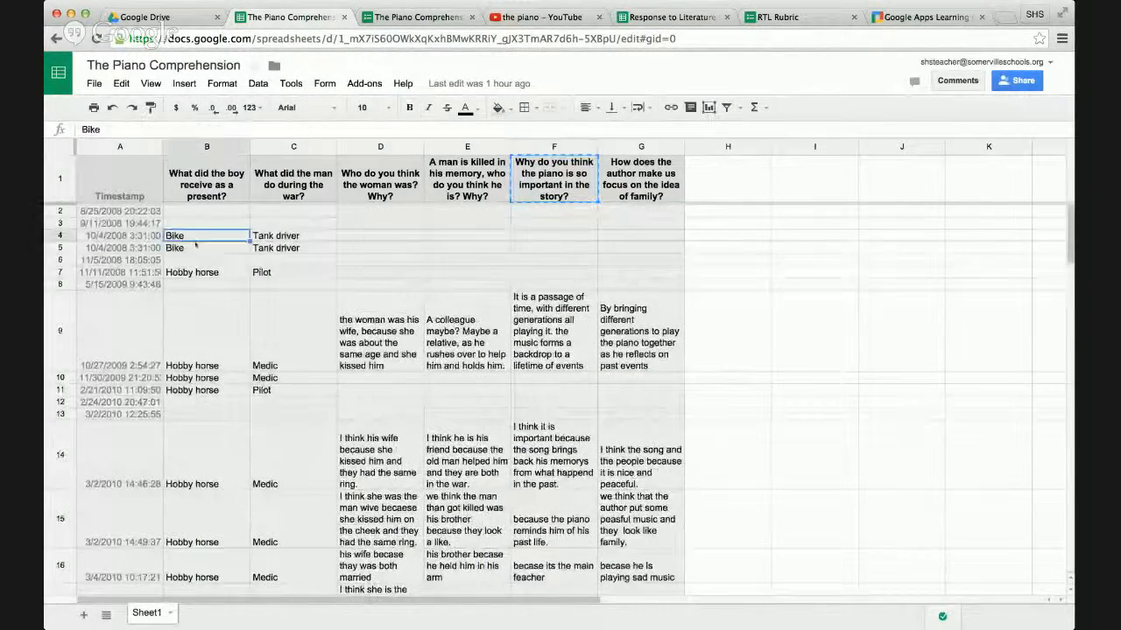
left_click(196, 246)
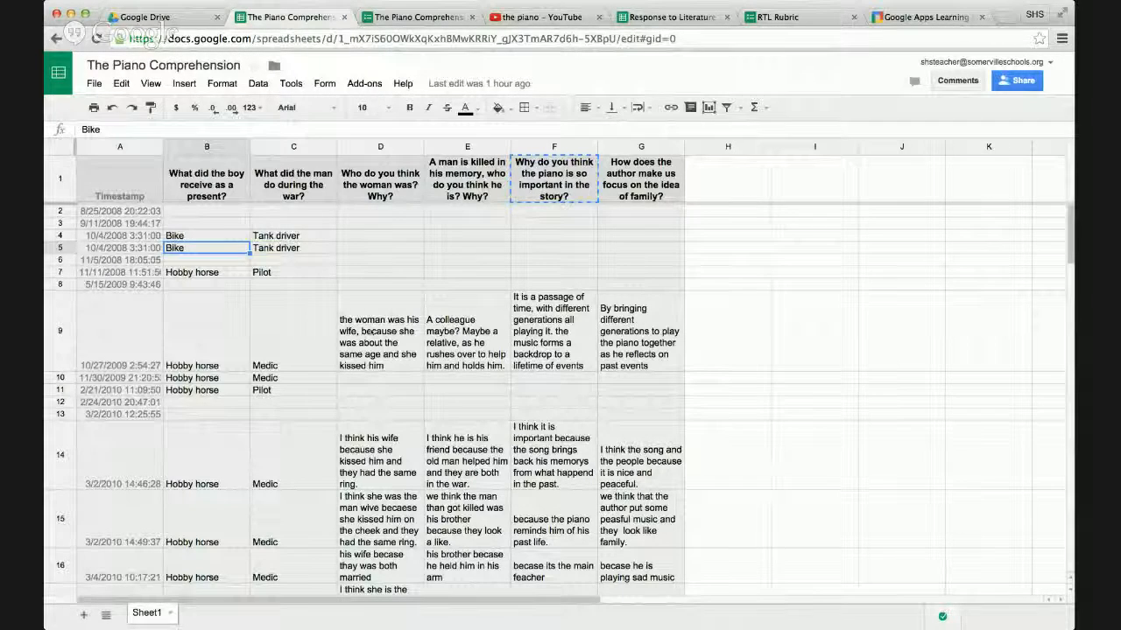
left_click(401, 344)
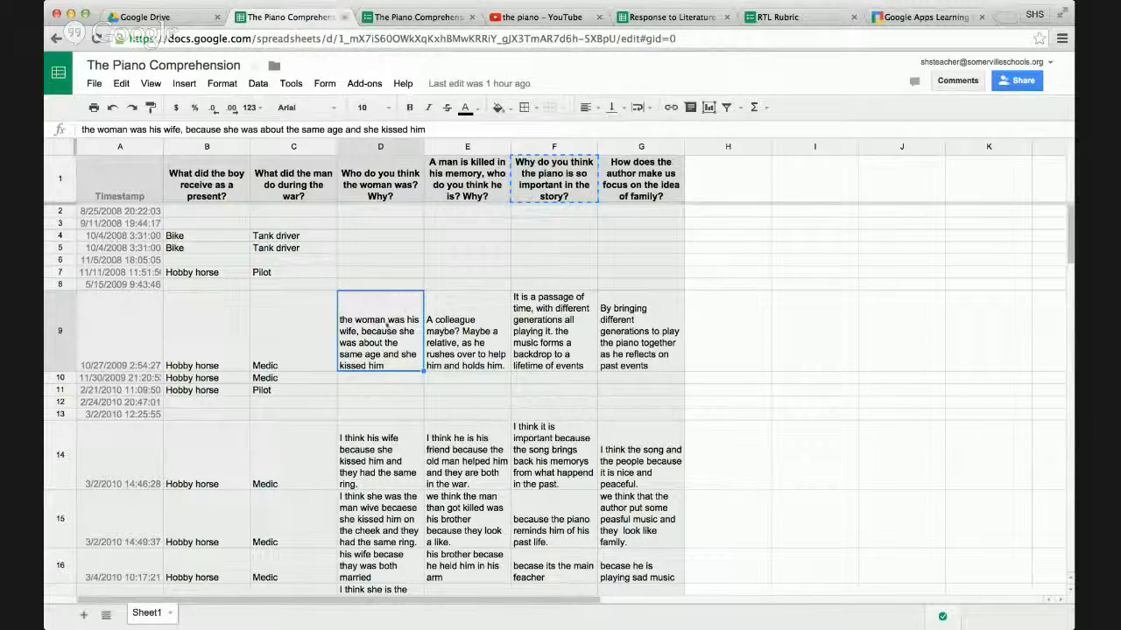
View the live piano form once more, and close The Piano Comprehension spreadsheet, its form and the YouTube film.
left_click(419, 18)
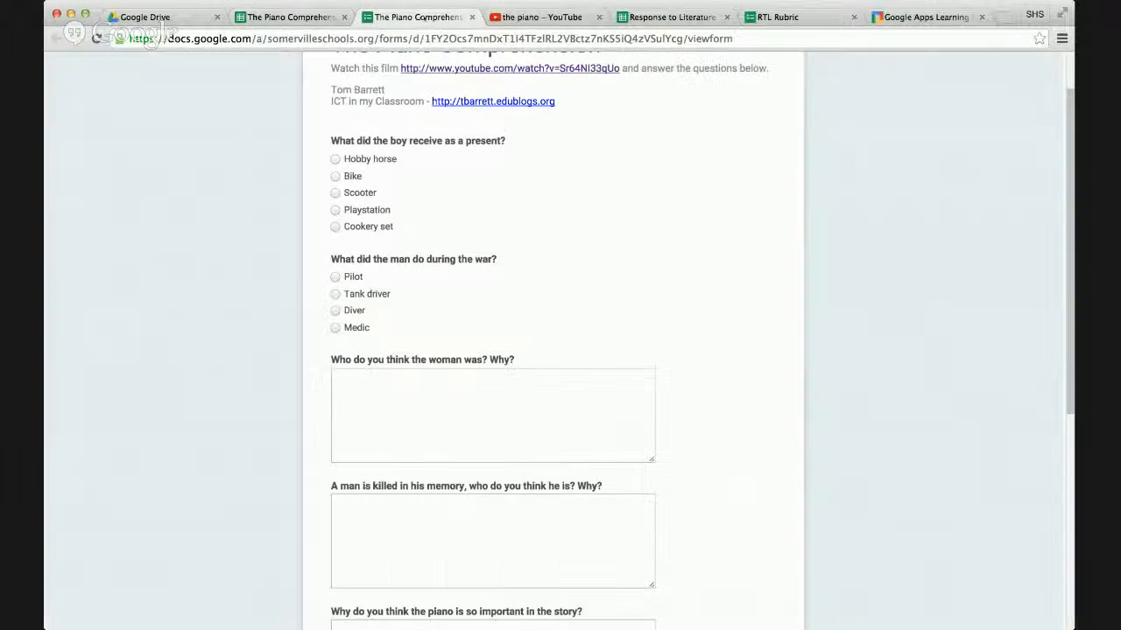
scroll(592, 276, "up", 2)
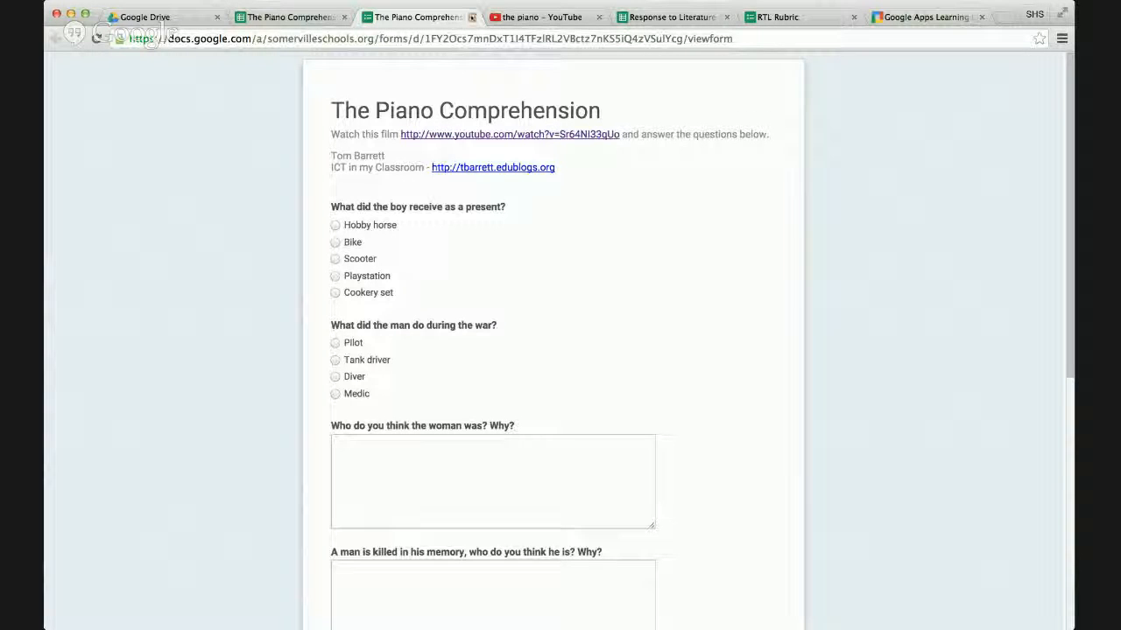
left_click(344, 17)
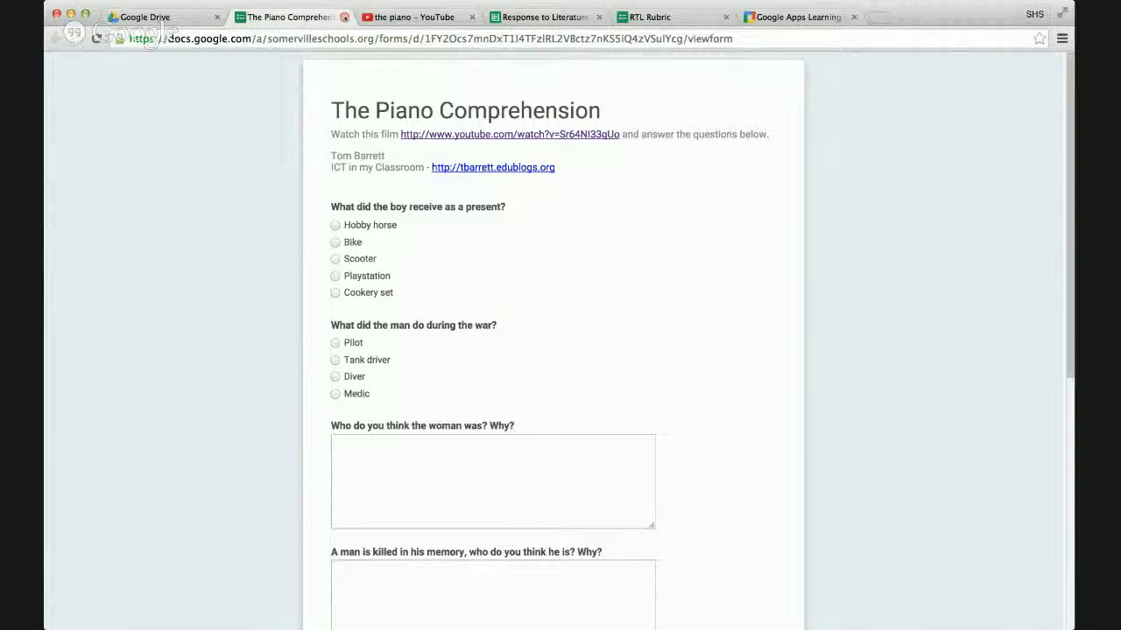
left_click(344, 17)
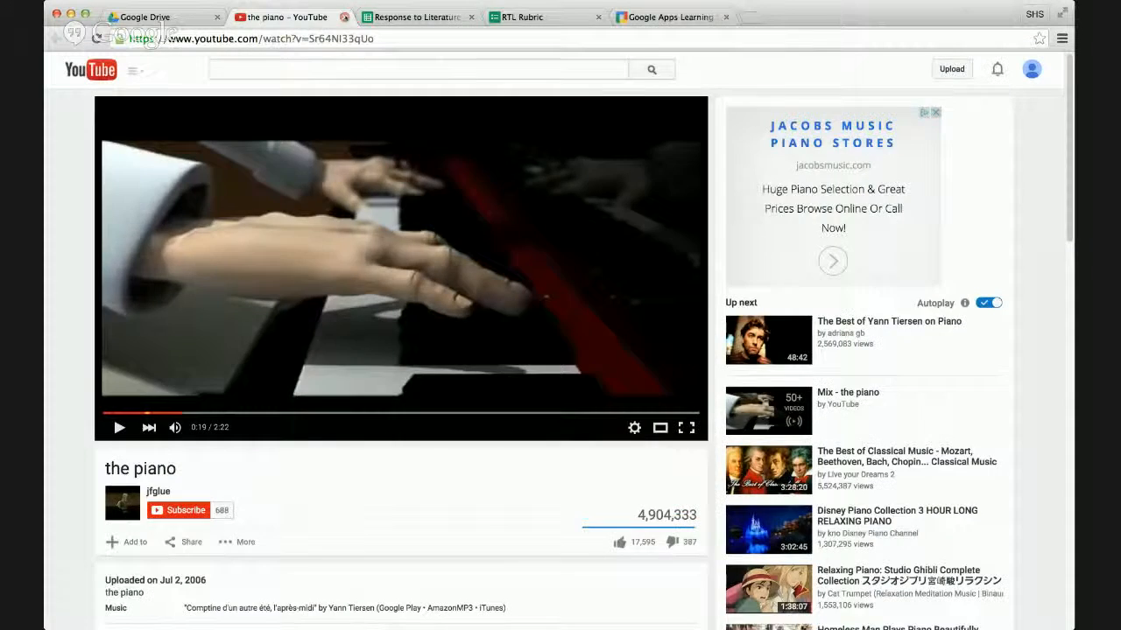
left_click(344, 16)
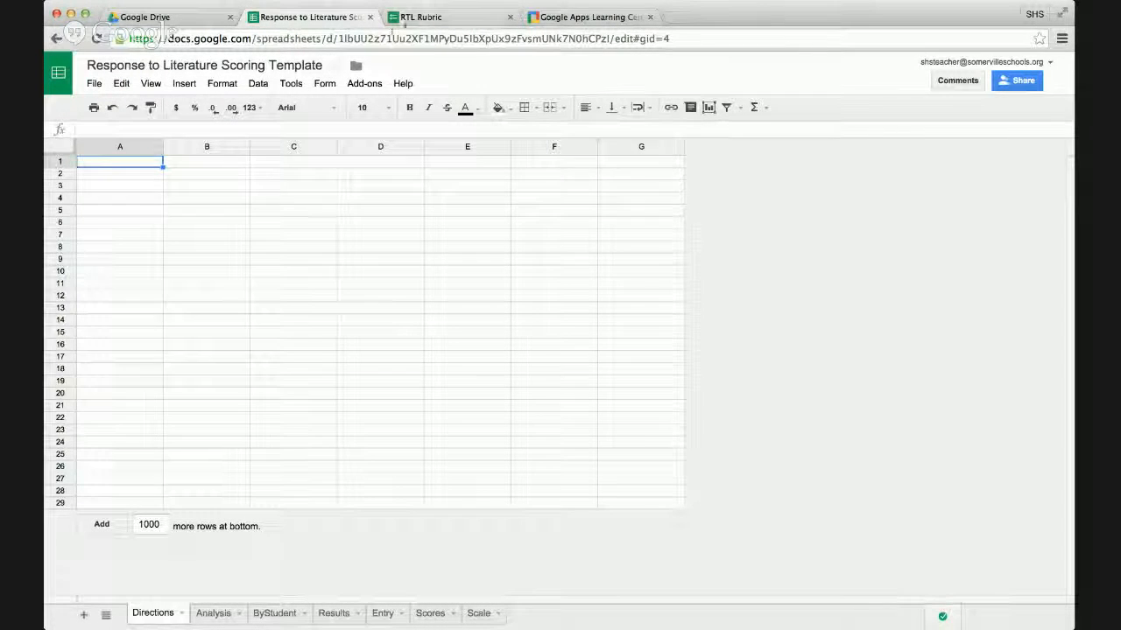
Review the RTL Rubric live form from the student details through the Score grid to the Response field, and close the form.
left_click(419, 17)
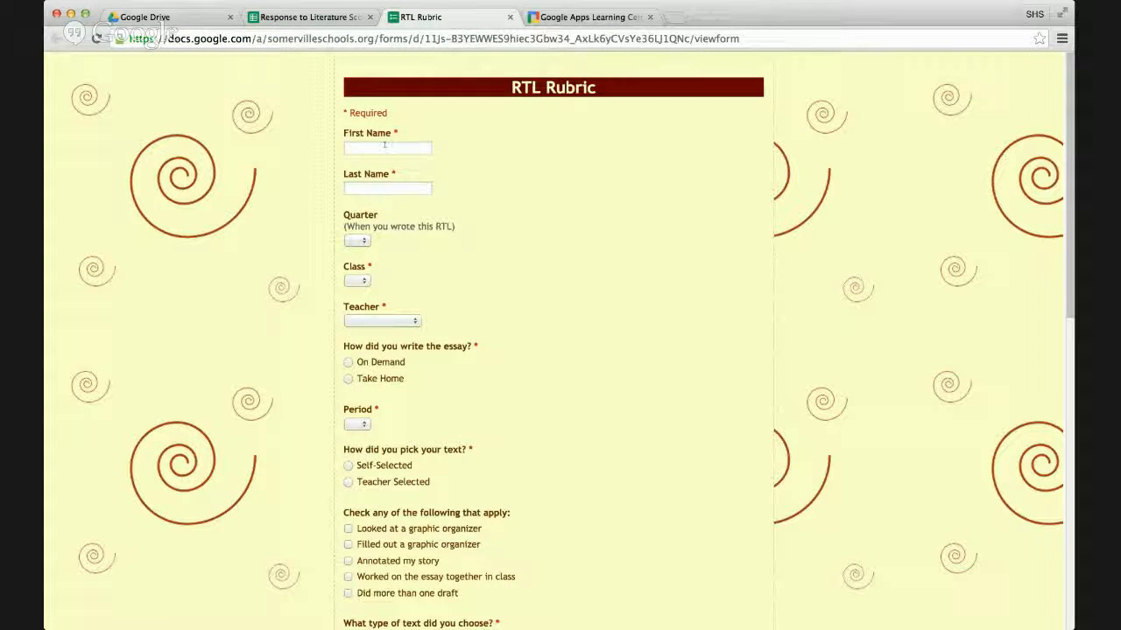
left_click(365, 241)
left_click(363, 281)
scroll(468, 289, "down", 1)
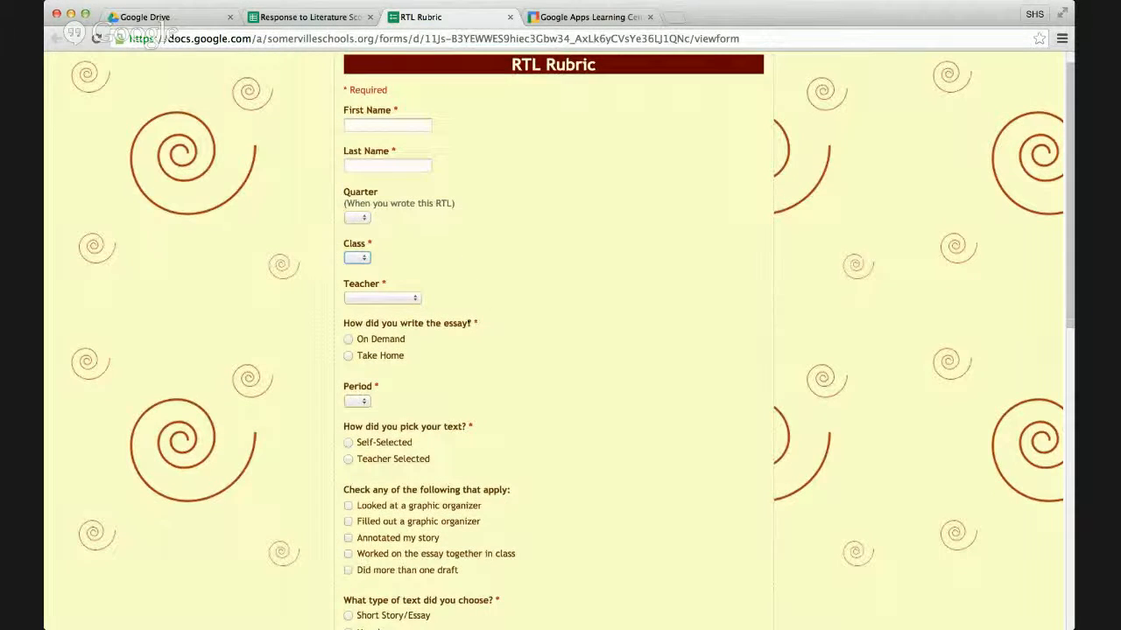
scroll(461, 343, "down", 4)
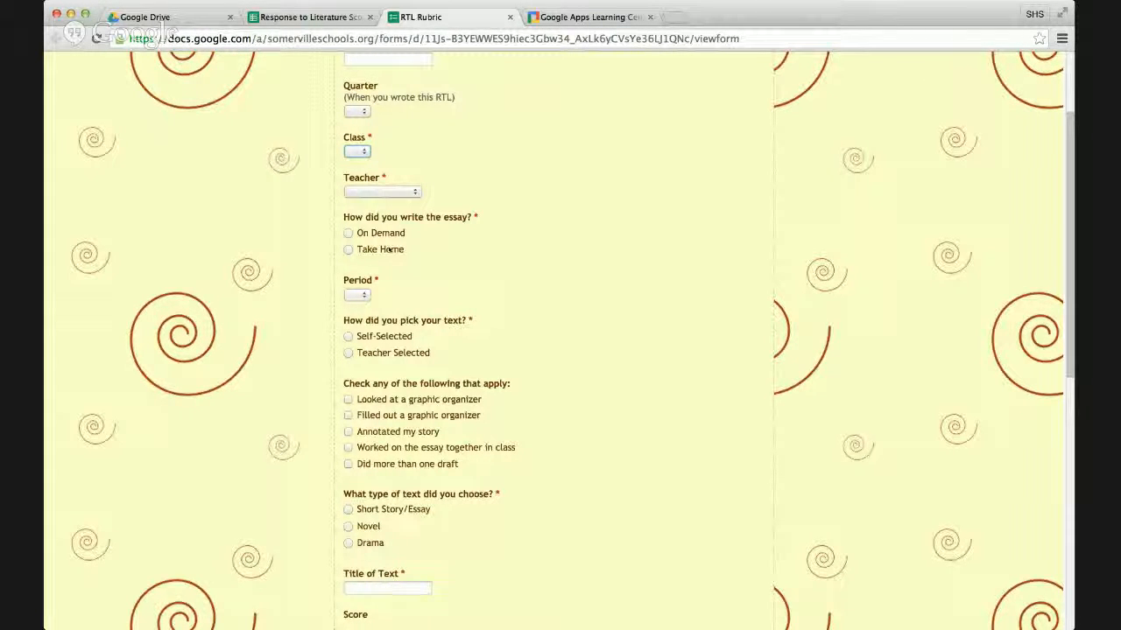
scroll(402, 429, "down", 3)
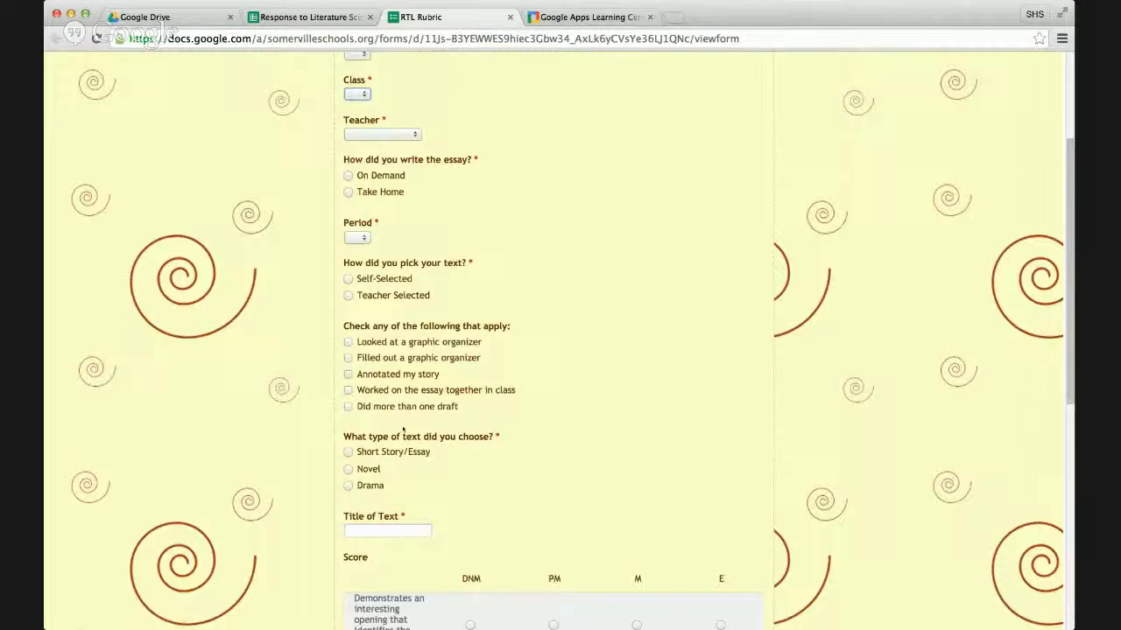
scroll(403, 429, "down", 6)
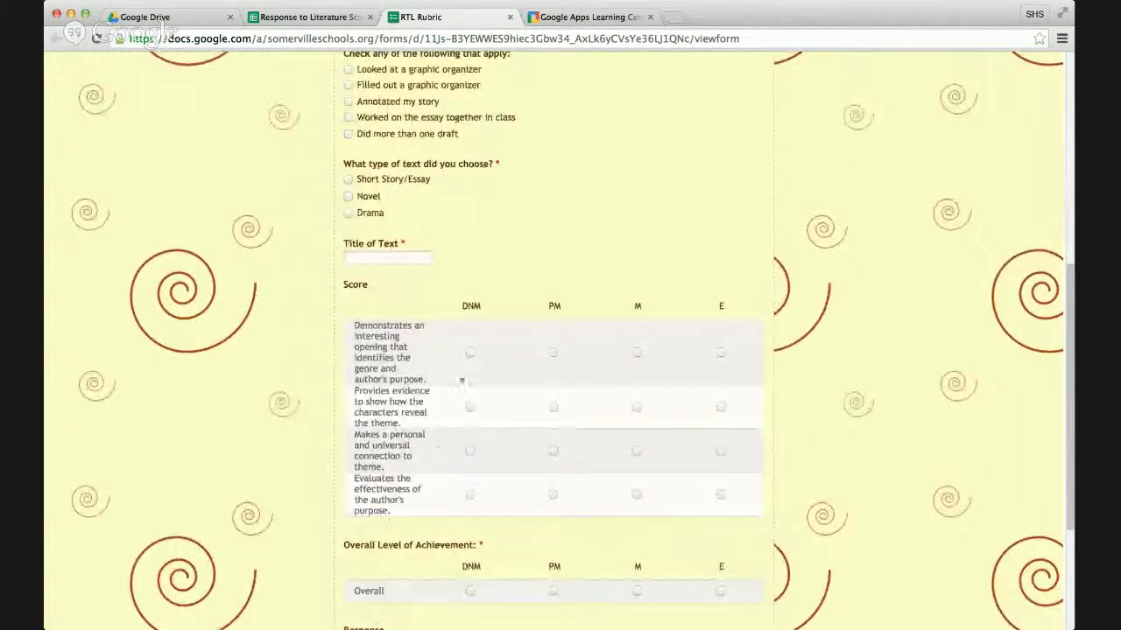
scroll(467, 356, "down", 6)
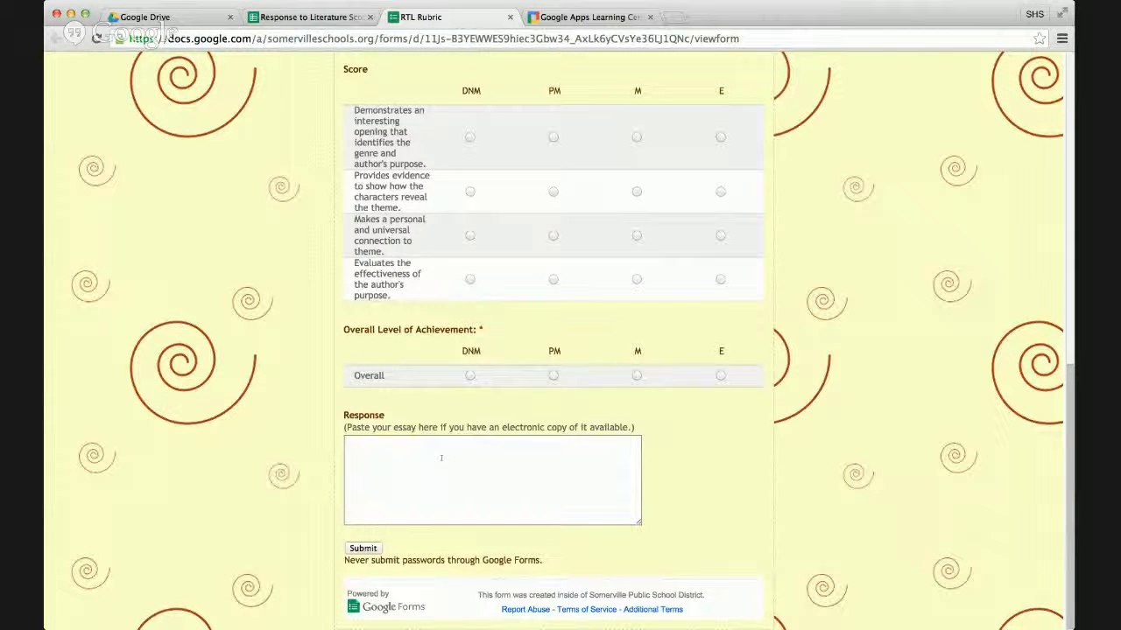
left_click(353, 427)
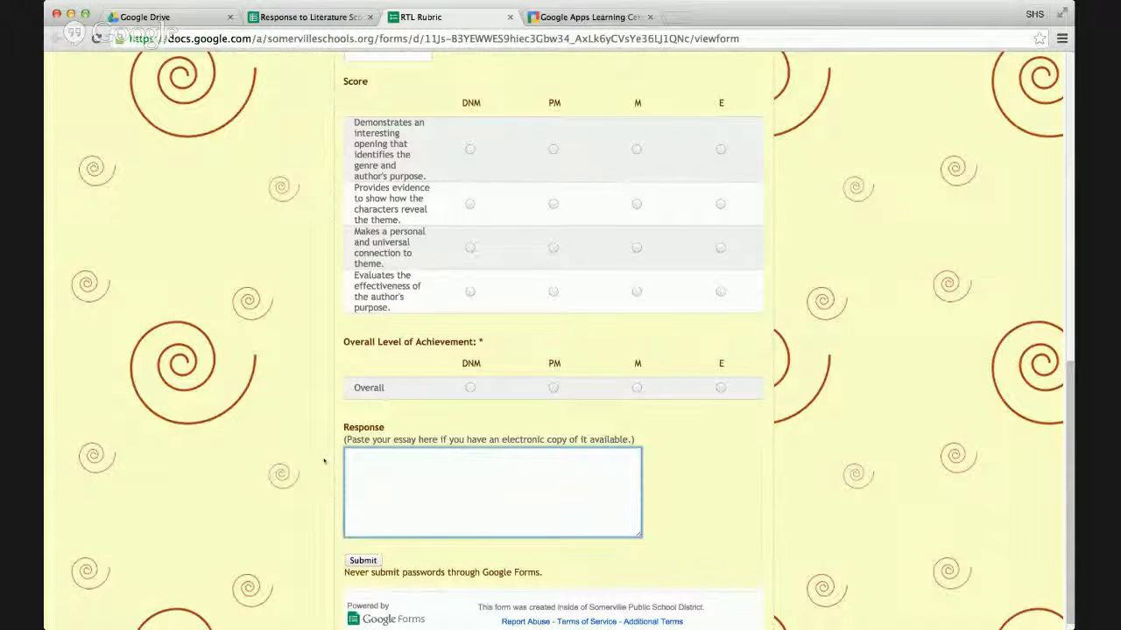
scroll(324, 461, "up", 1)
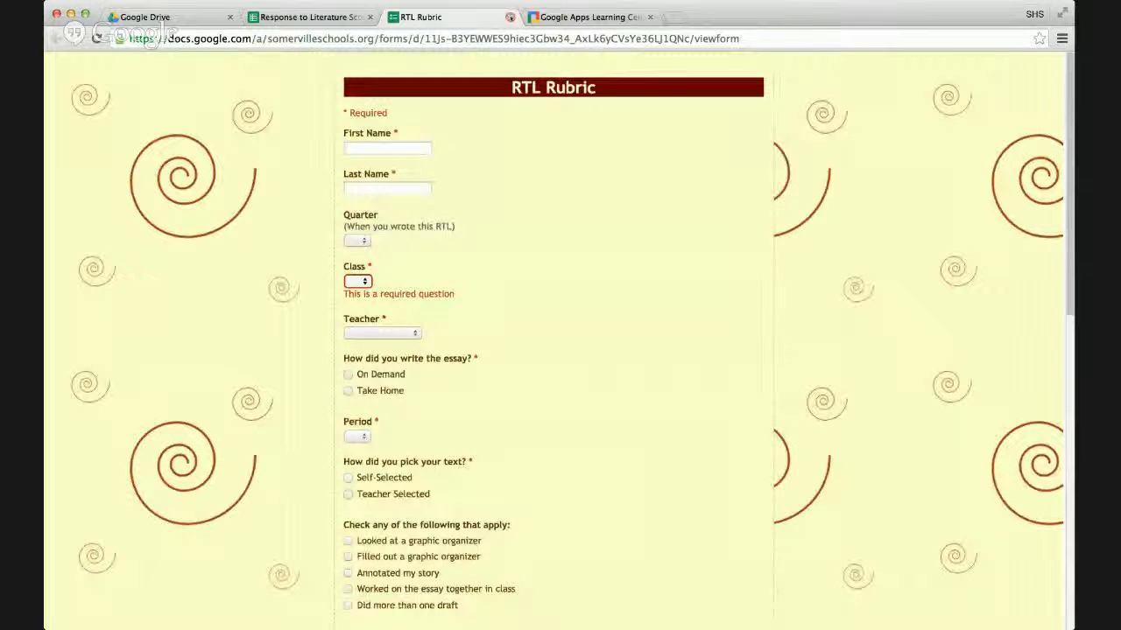
left_click(510, 16)
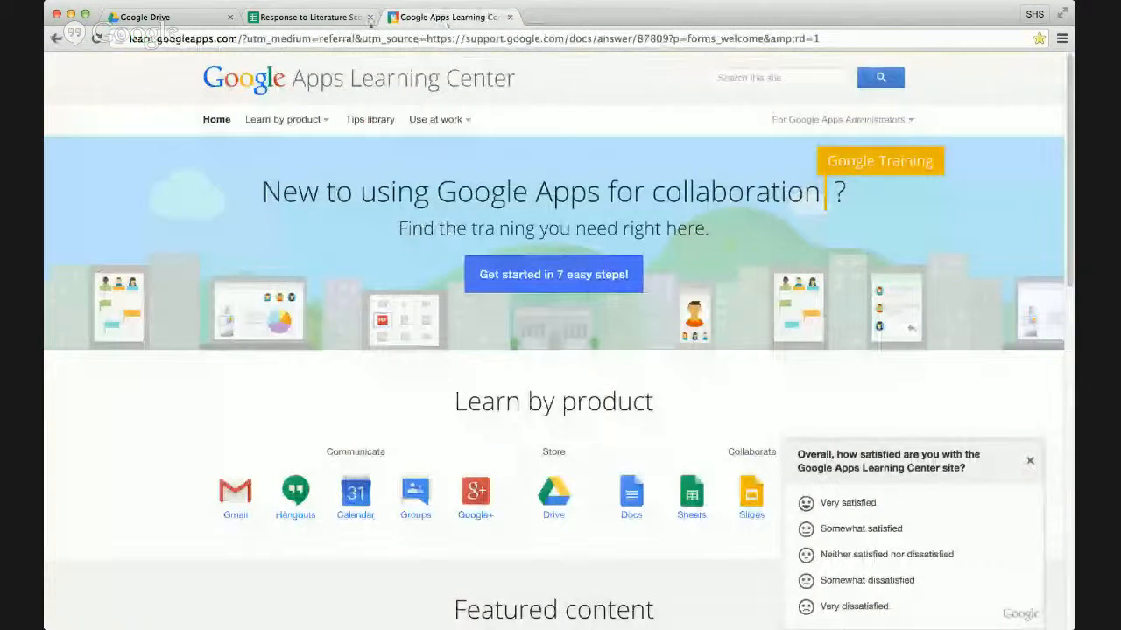
Close the Response to Literature spreadsheet, return to the Assignments folder in Drive, and briefly view the list of available Google apps.
left_click(369, 17)
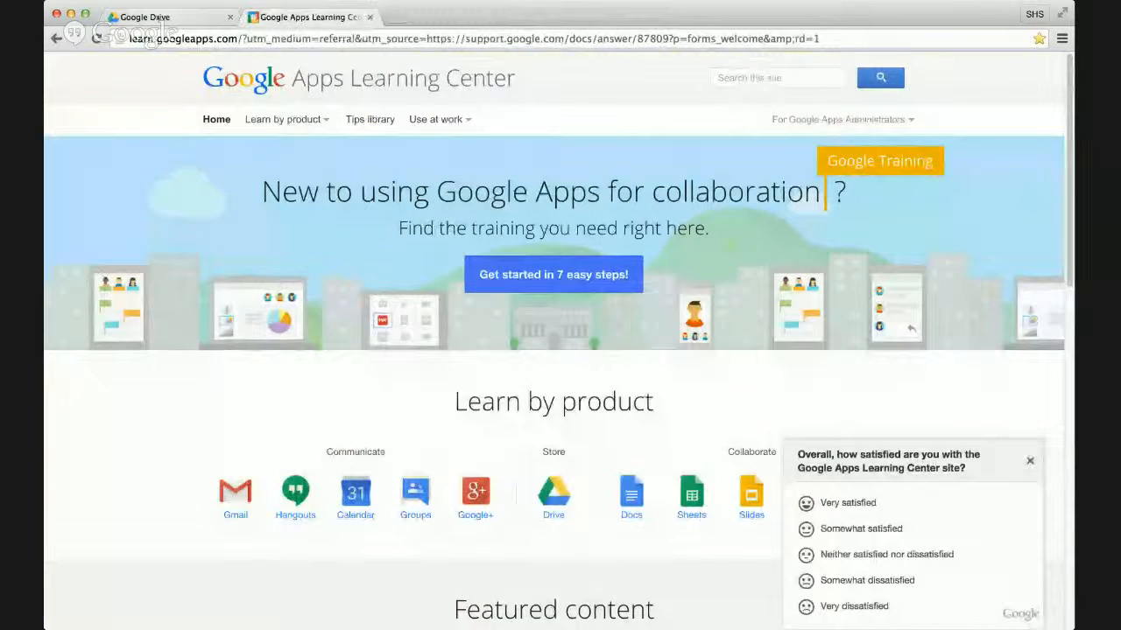
left_click(144, 17)
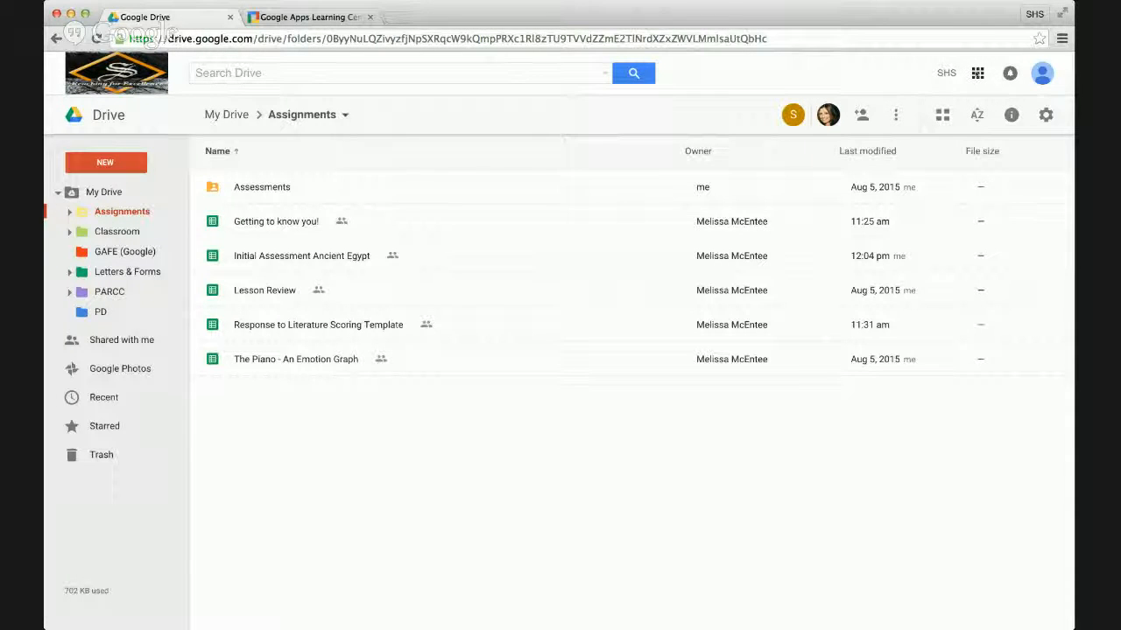
left_click(977, 73)
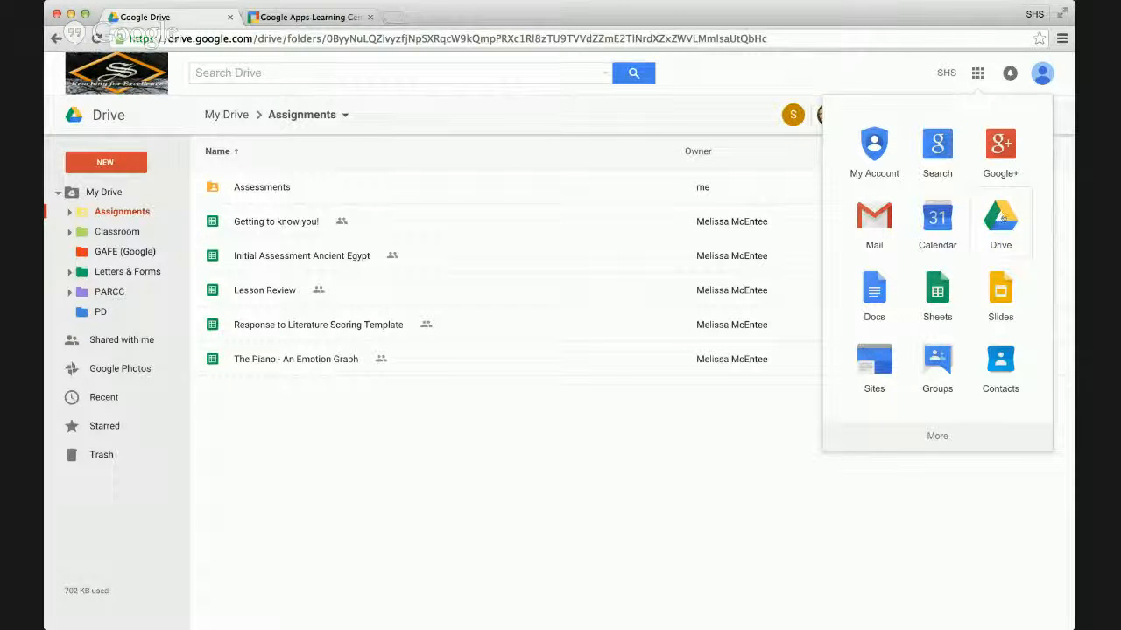
left_click(592, 125)
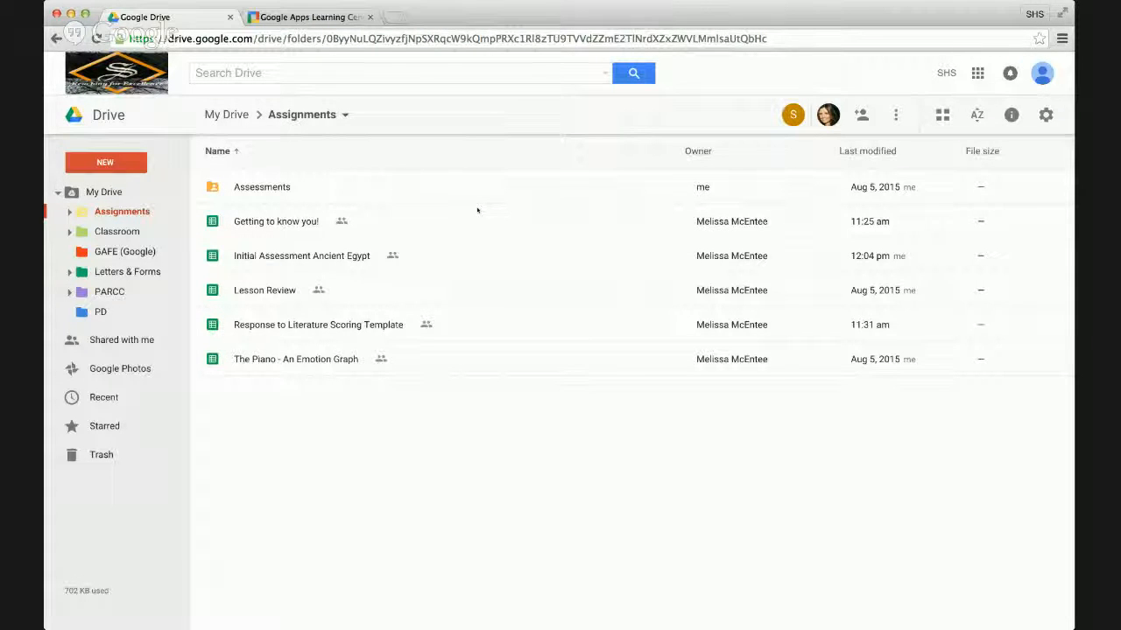
Create a new Google Form in the shared Assignments folder, accepting the folder's sharing permissions.
left_click(116, 164)
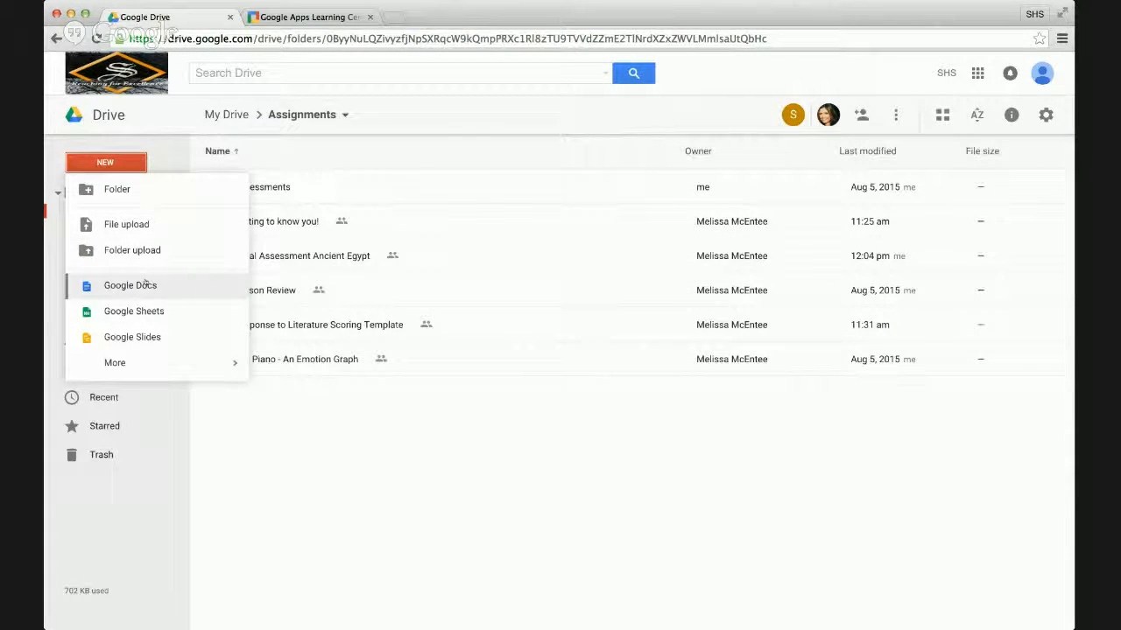
mouse_move(165, 362)
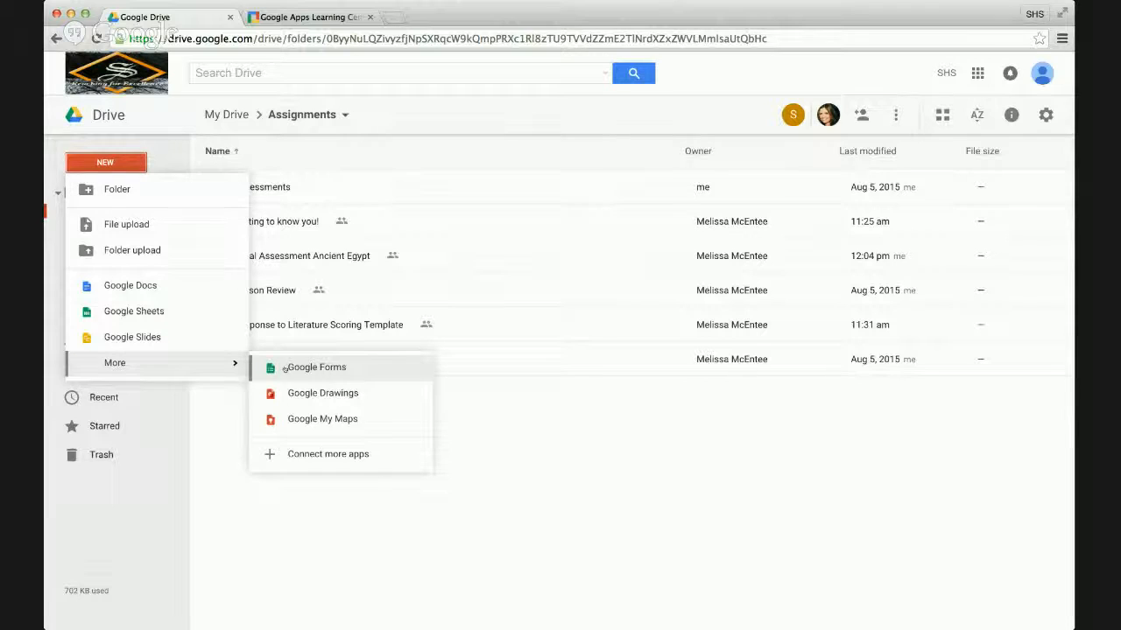
left_click(284, 368)
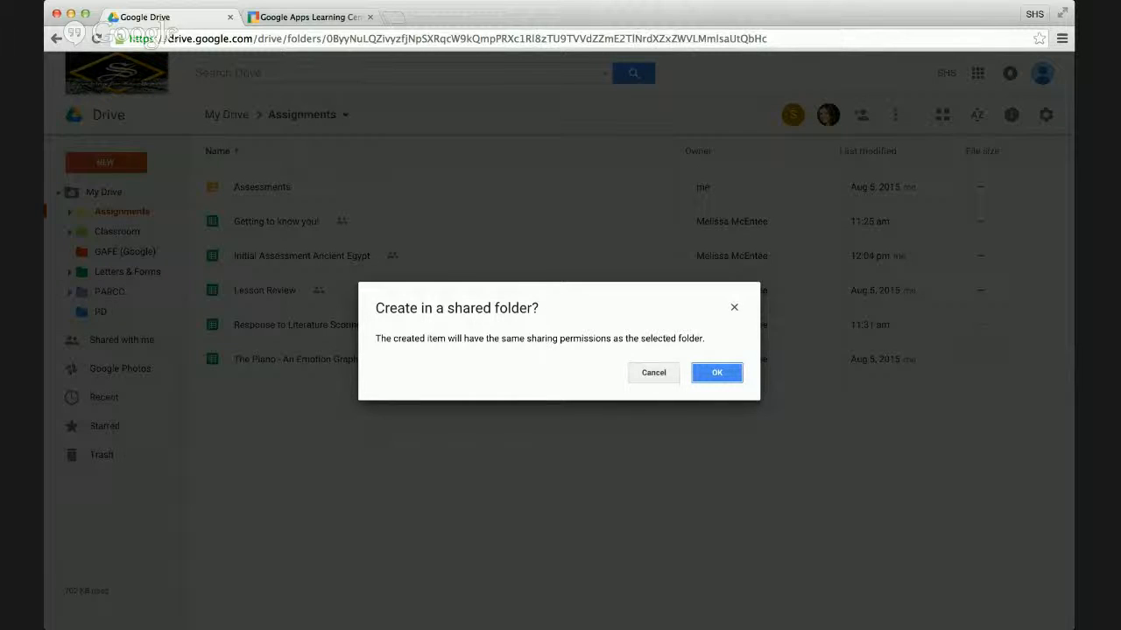
left_click(723, 374)
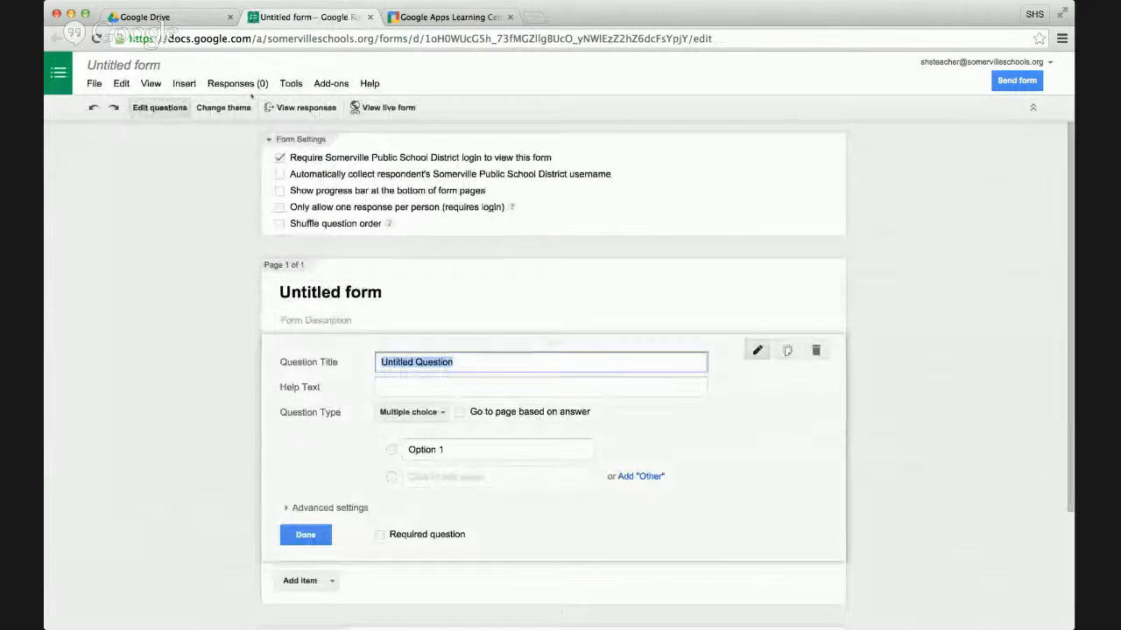
Rename the untitled form as "Chapter 1 Assessment".
left_click(157, 66)
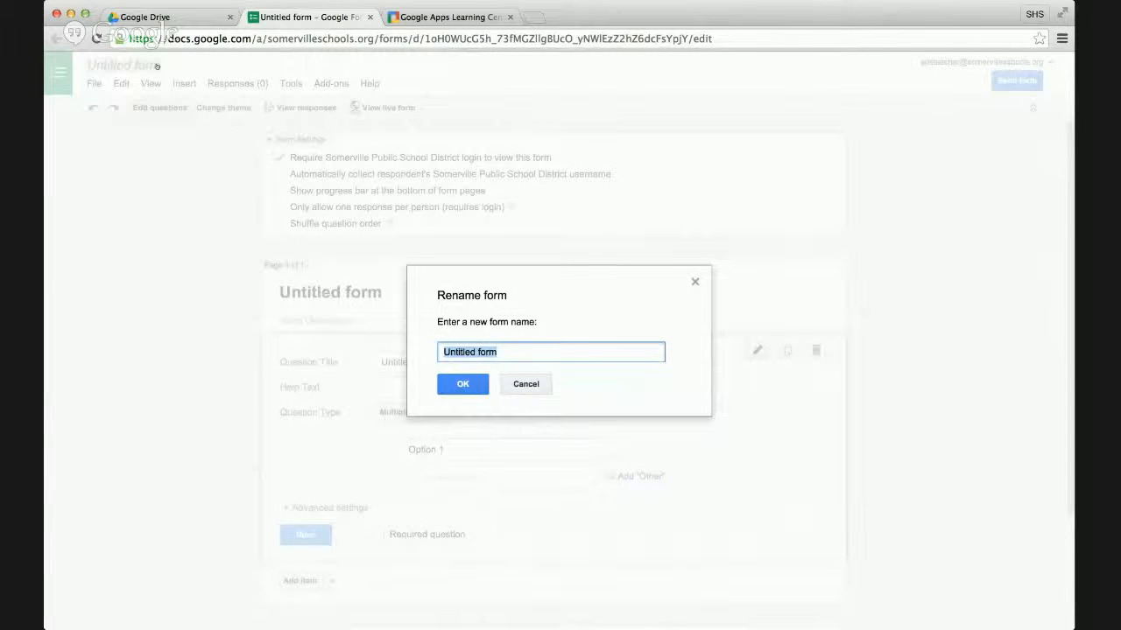
type("Chapter 1 Assessment")
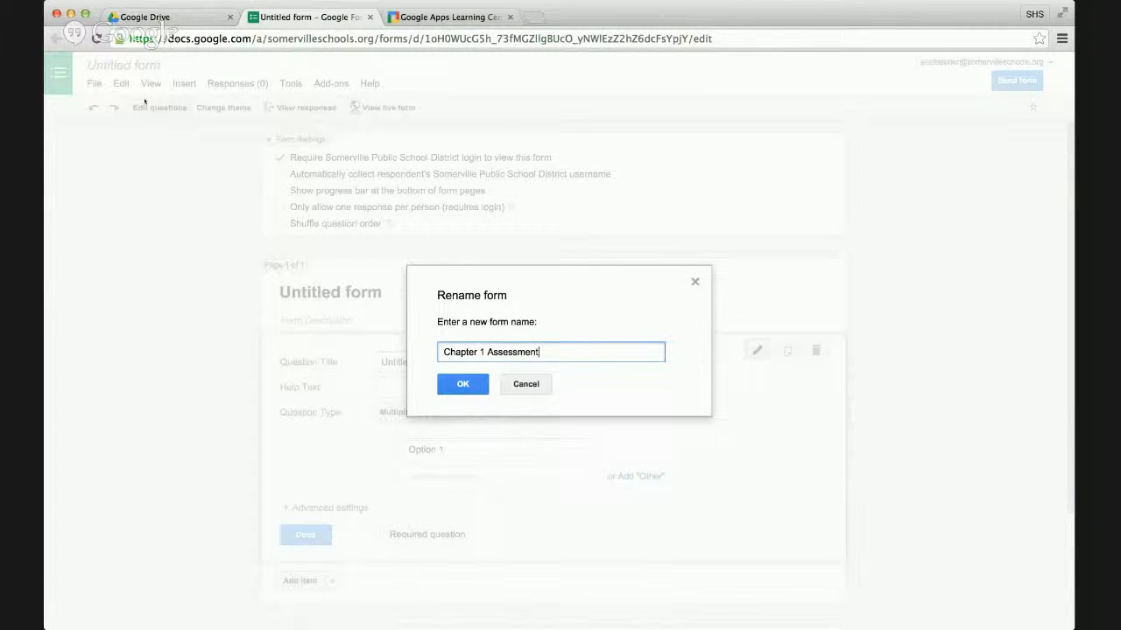
left_click(458, 383)
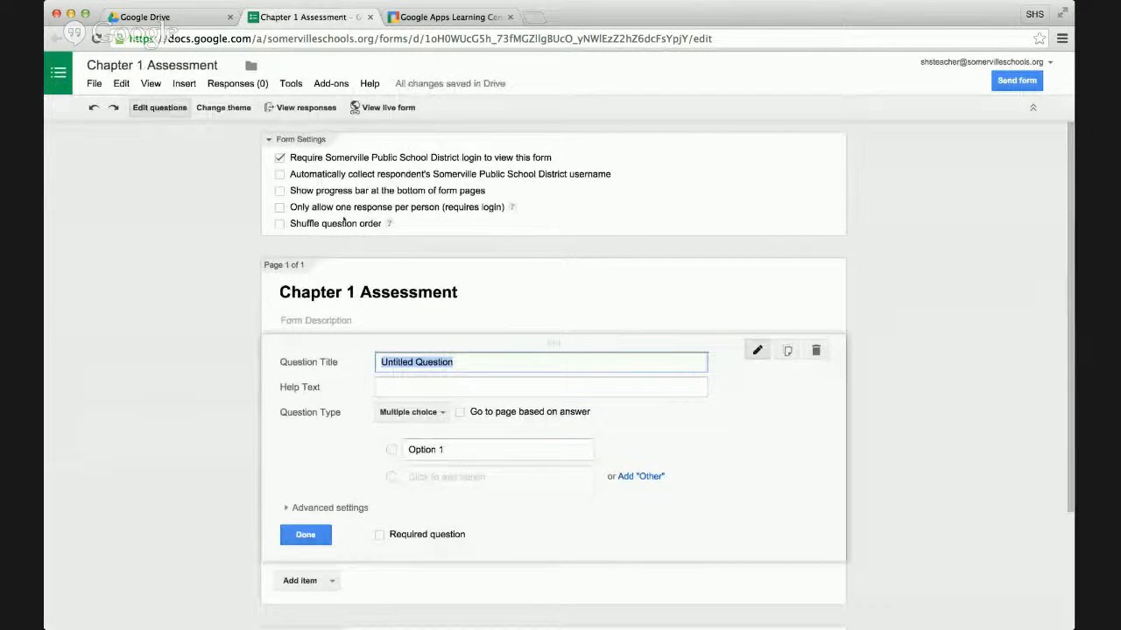
Try the form settings that show a progress bar on form pages and allow only one response per person.
mouse_move(390, 225)
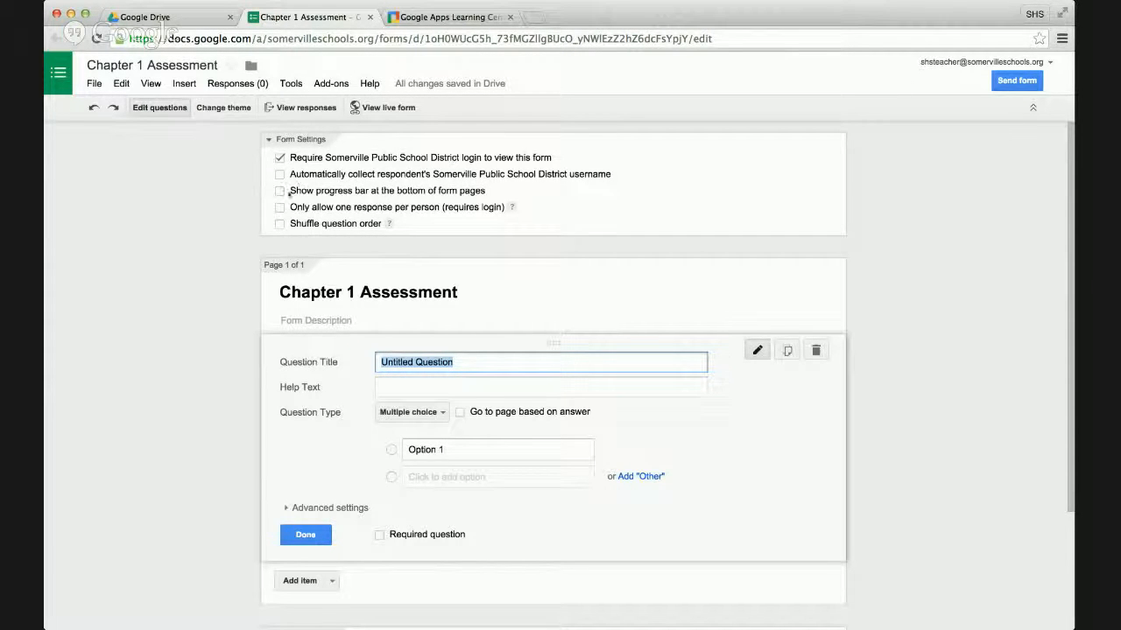
left_click(279, 191)
left_click(279, 191)
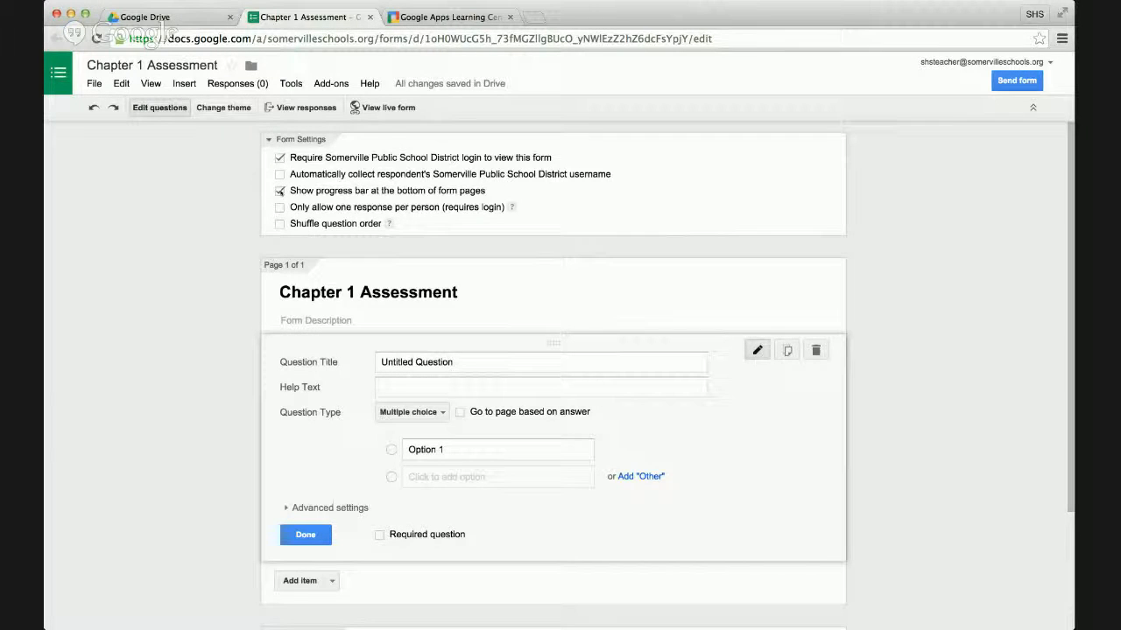
left_click(280, 191)
left_click(281, 207)
left_click(279, 207)
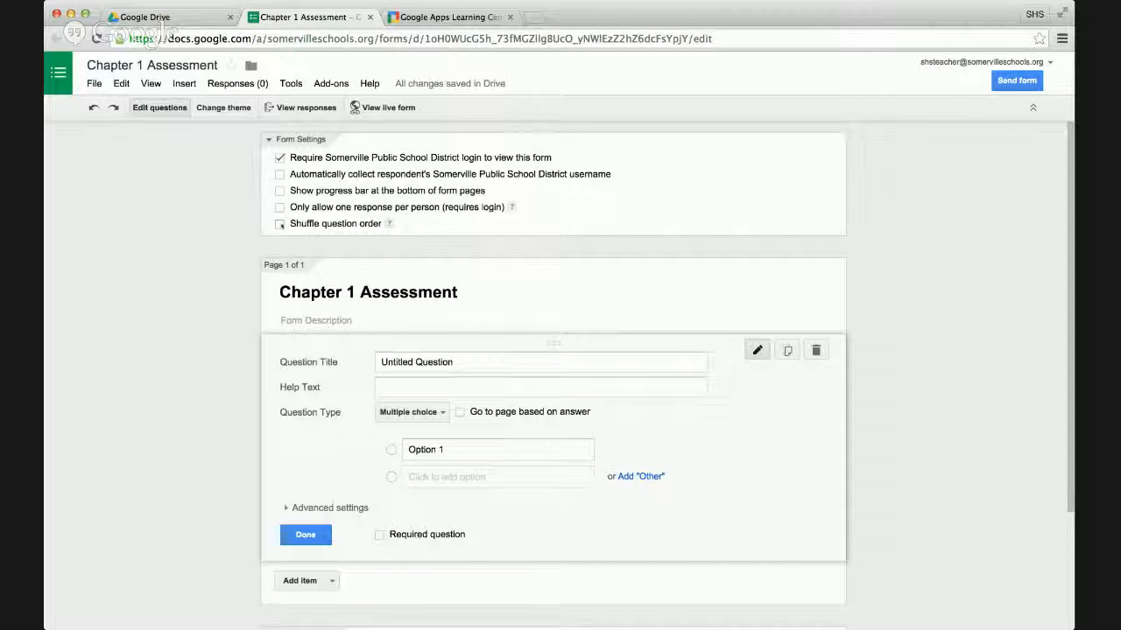
Turn on shuffled question order in the form settings.
left_click(280, 224)
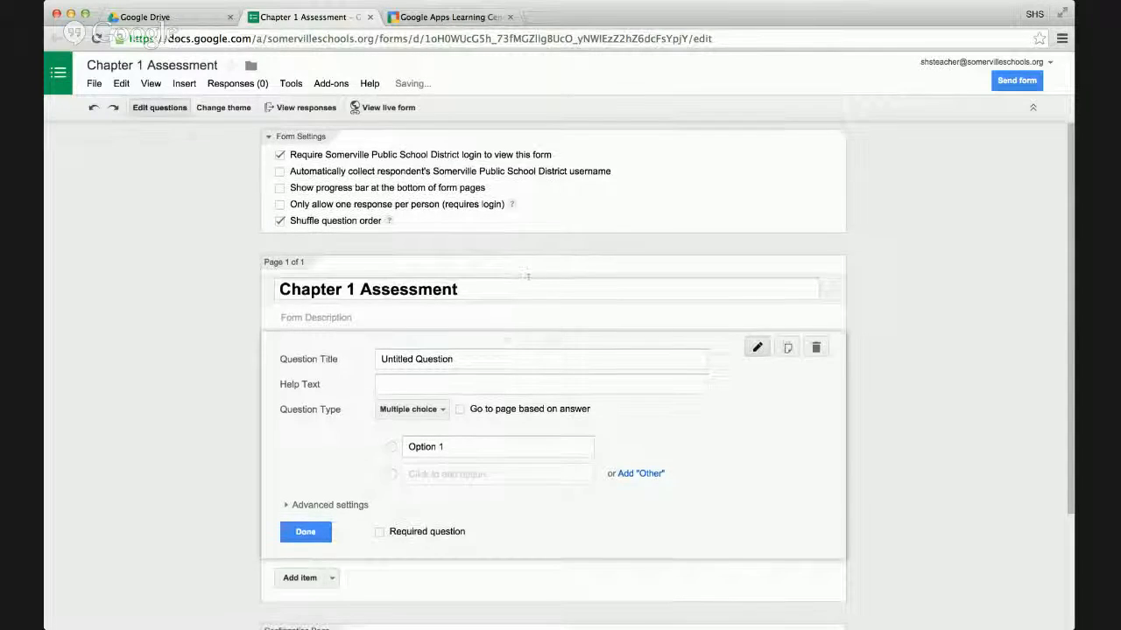
Replace the first question's placeholder title with "1. Please type your full name".
scroll(528, 277, "down", 1)
scroll(528, 276, "down", 4)
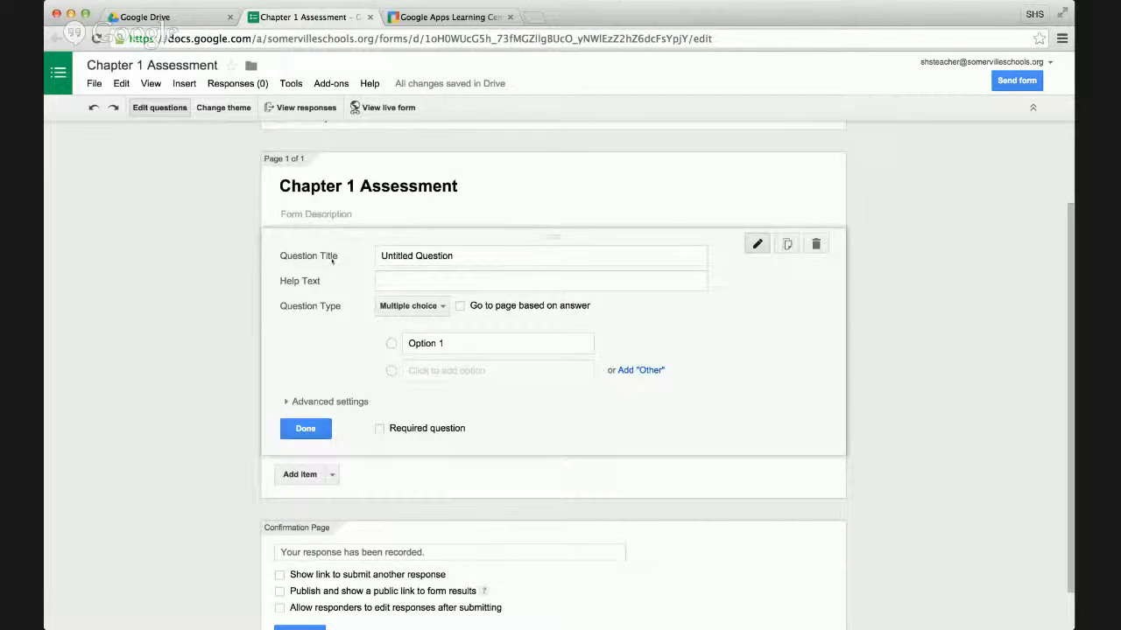
left_click_drag(380, 256, 497, 257)
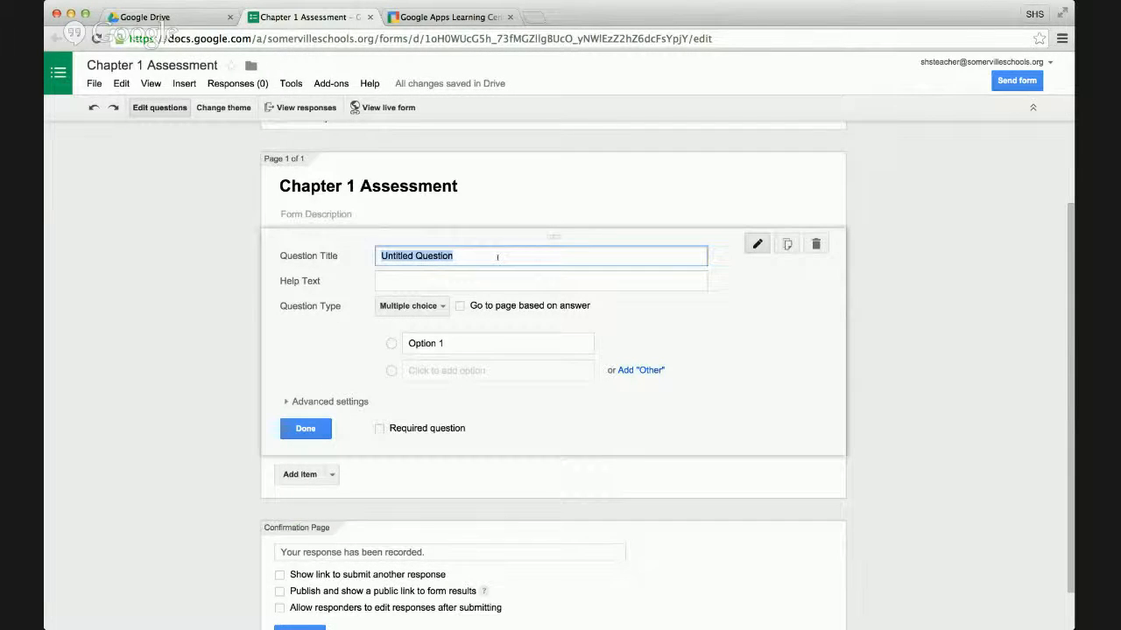
type("1. ")
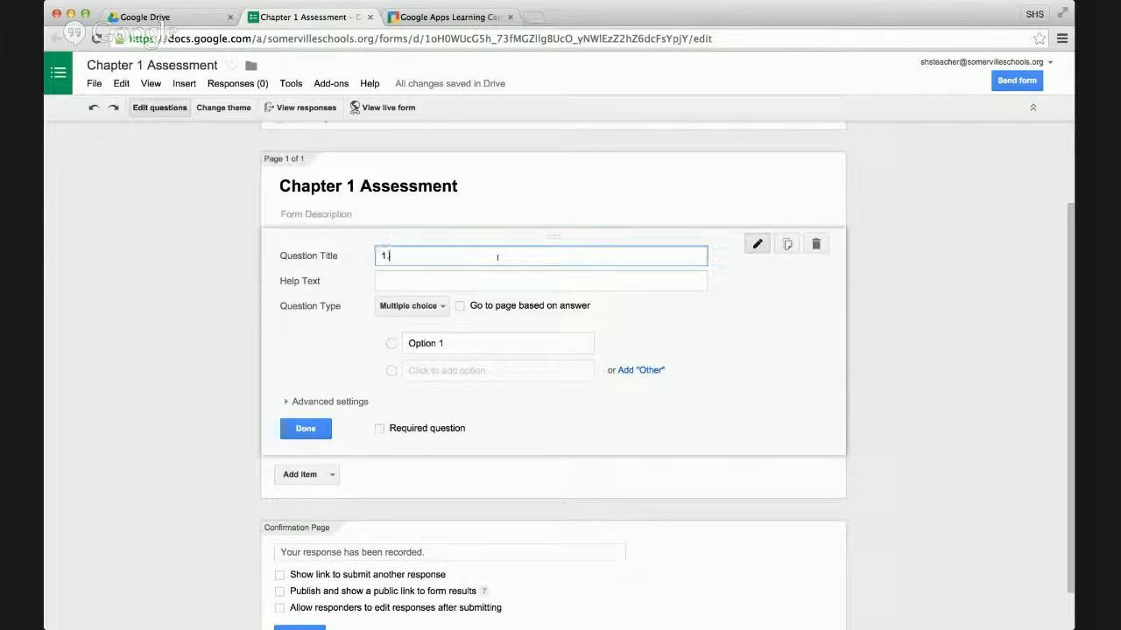
type("Please type your full name")
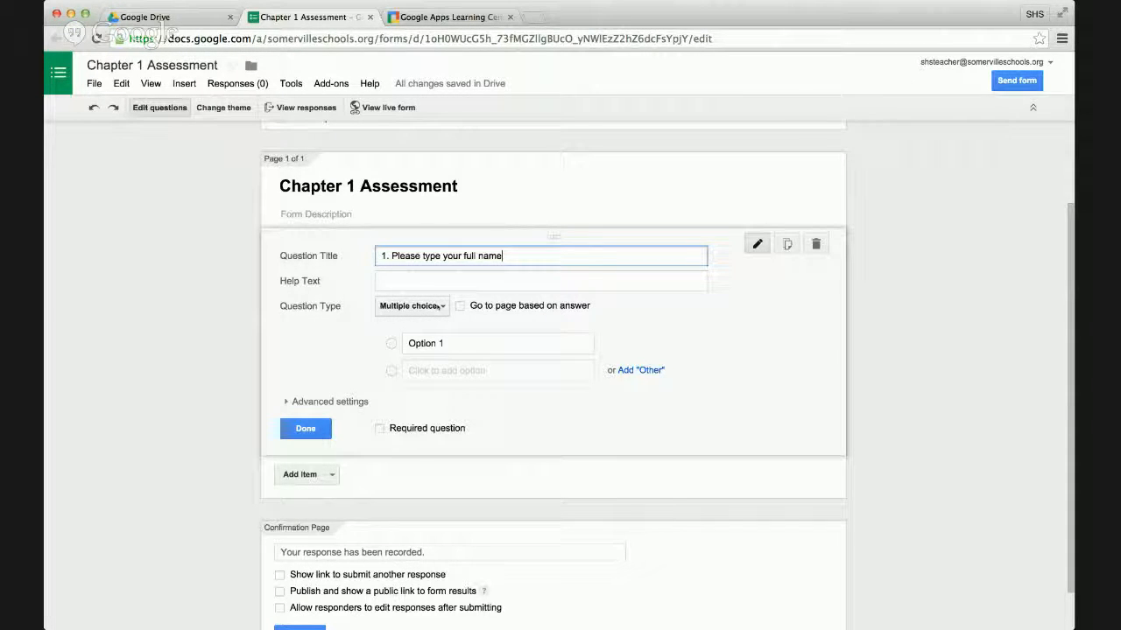
Set the full-name question's type to Text, make it required, and finish editing the question.
left_click(440, 306)
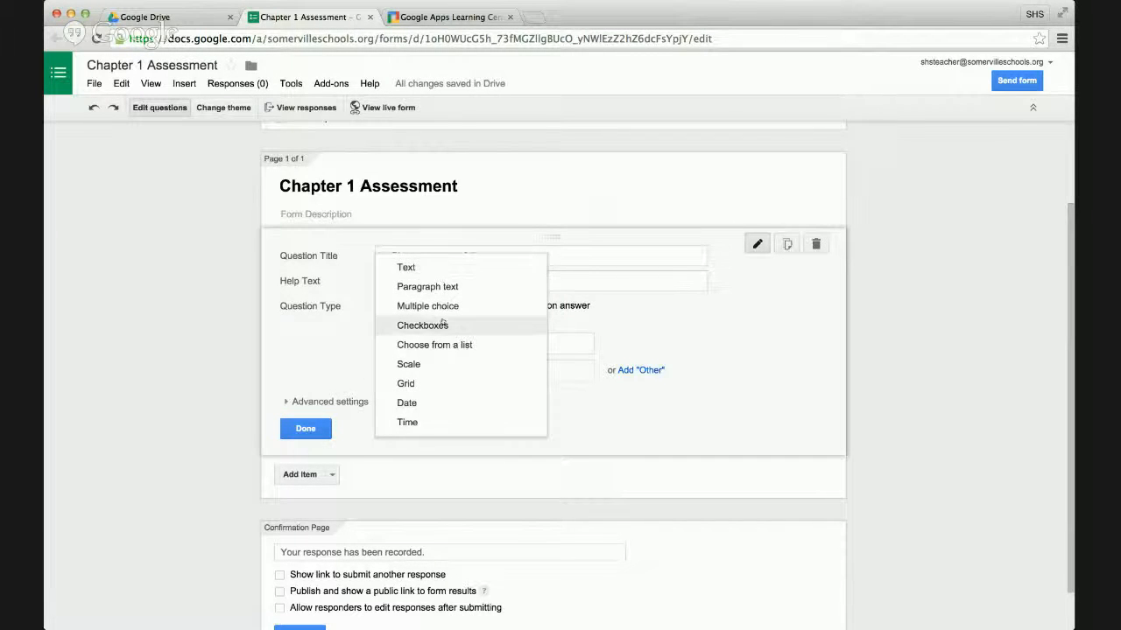
left_click(453, 268)
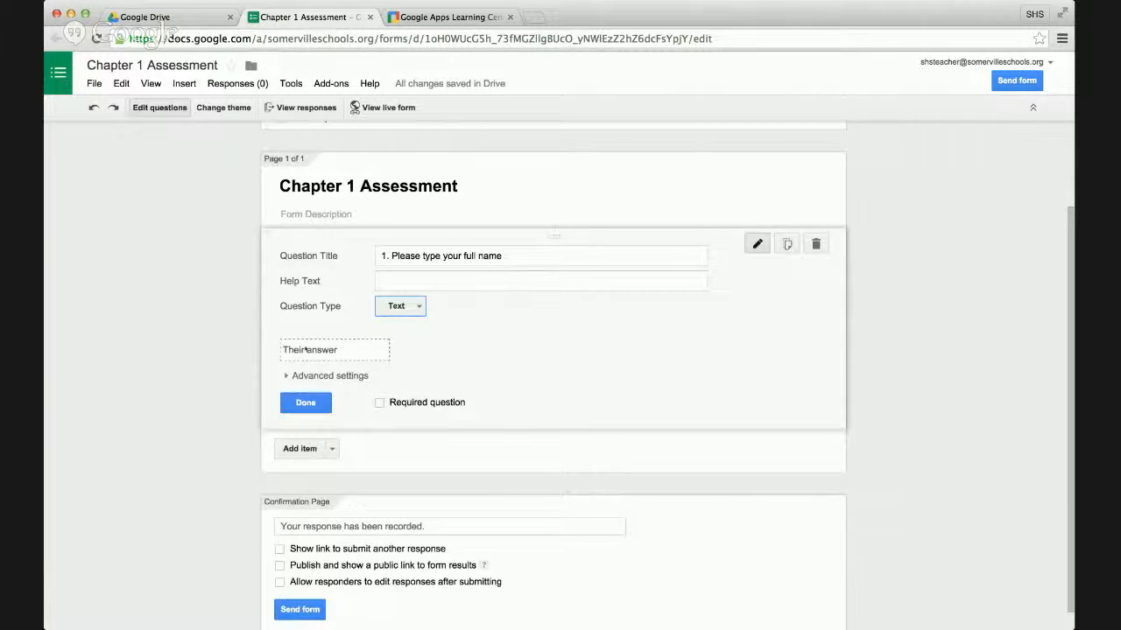
left_click(380, 404)
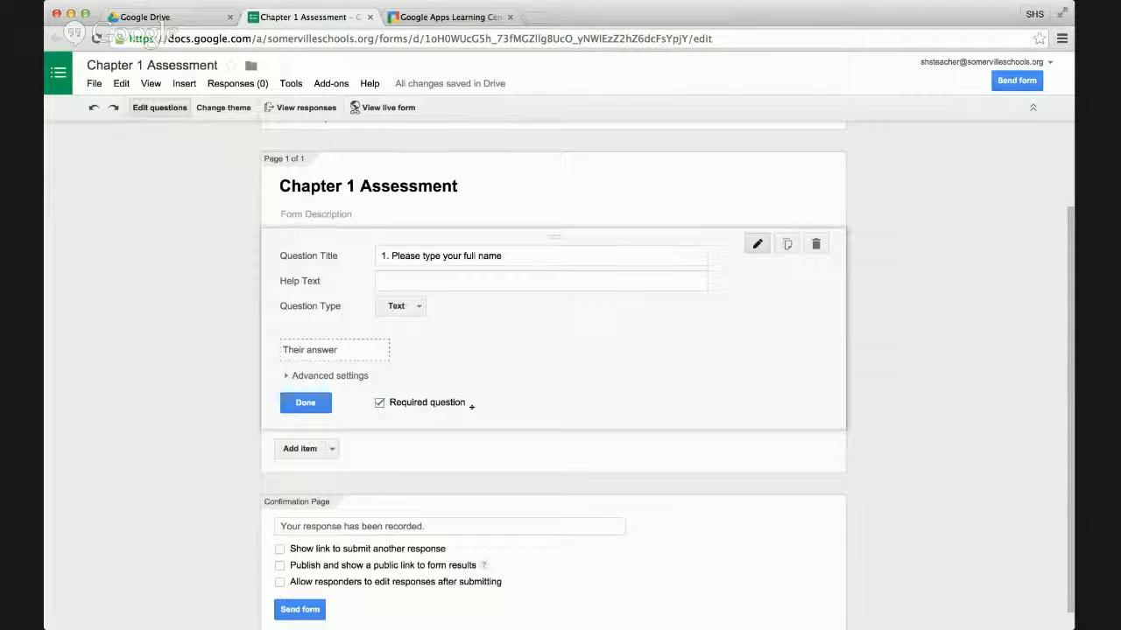
left_click(310, 403)
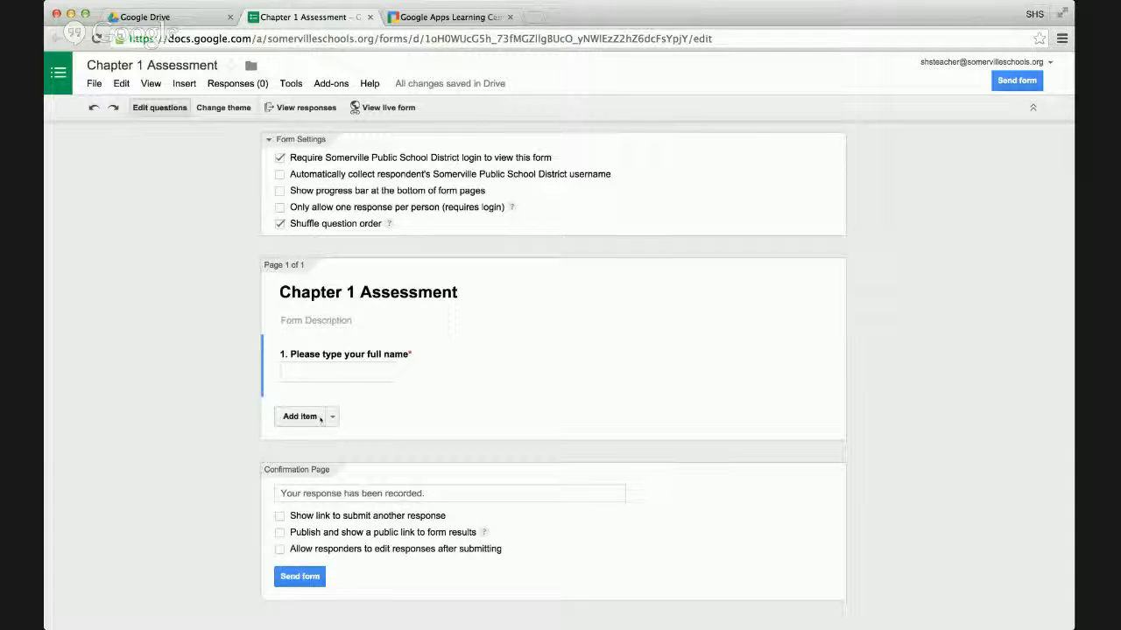
View the basic, advanced and layout item types that can be added to the form, and add none of them.
left_click(331, 417)
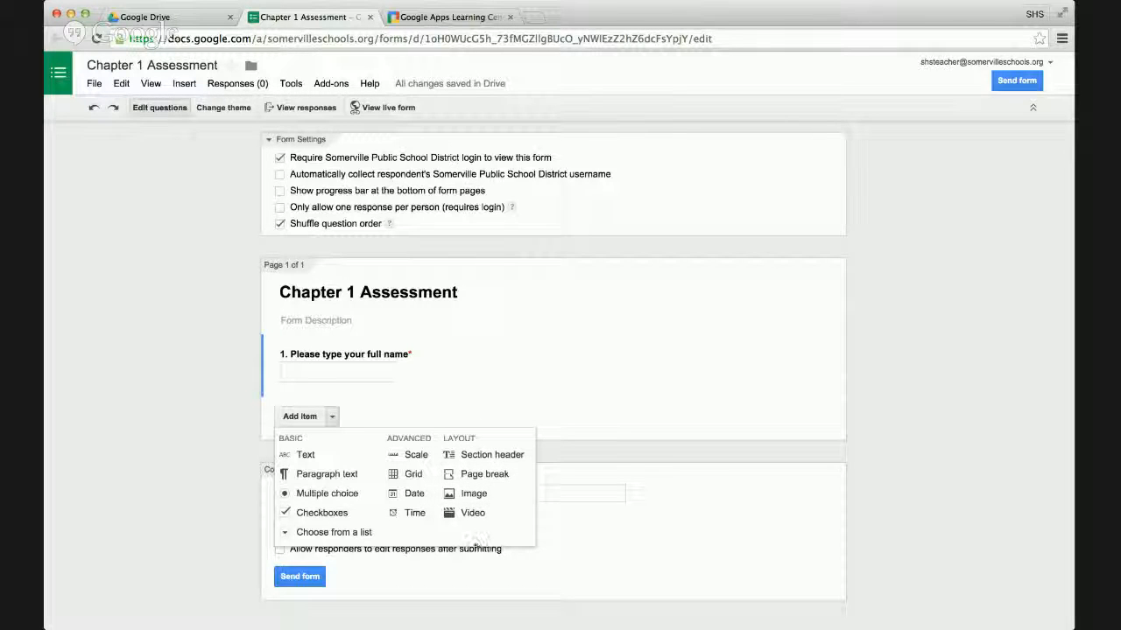
left_click(449, 580)
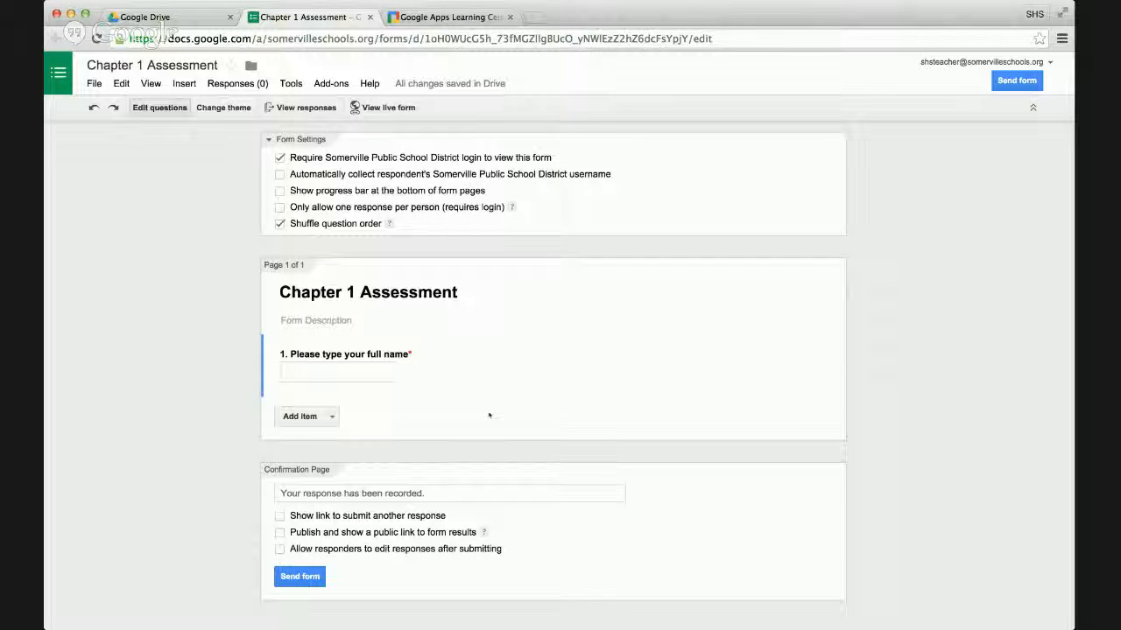
Duplicate the full-name question and title the copy "2. question".
mouse_move(497, 395)
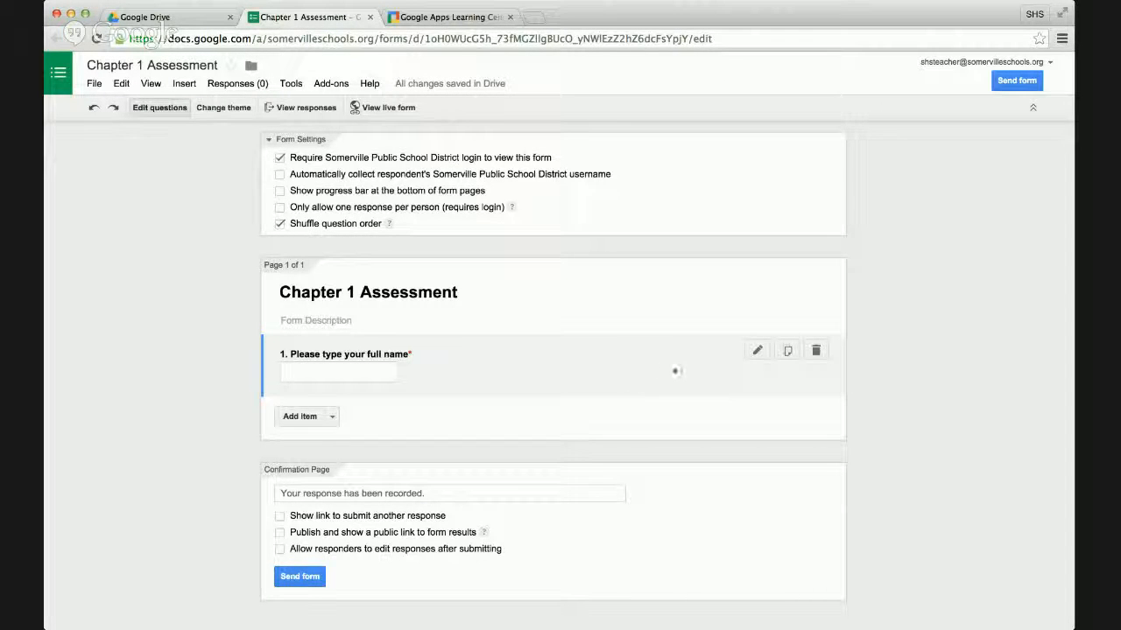
left_click(787, 351)
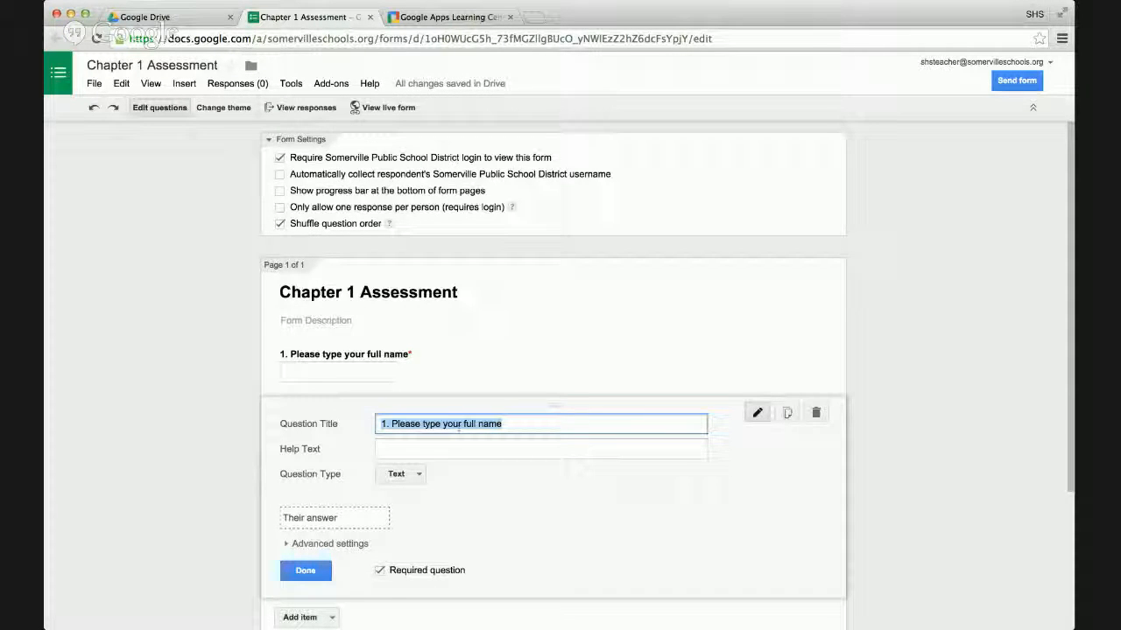
type("2.")
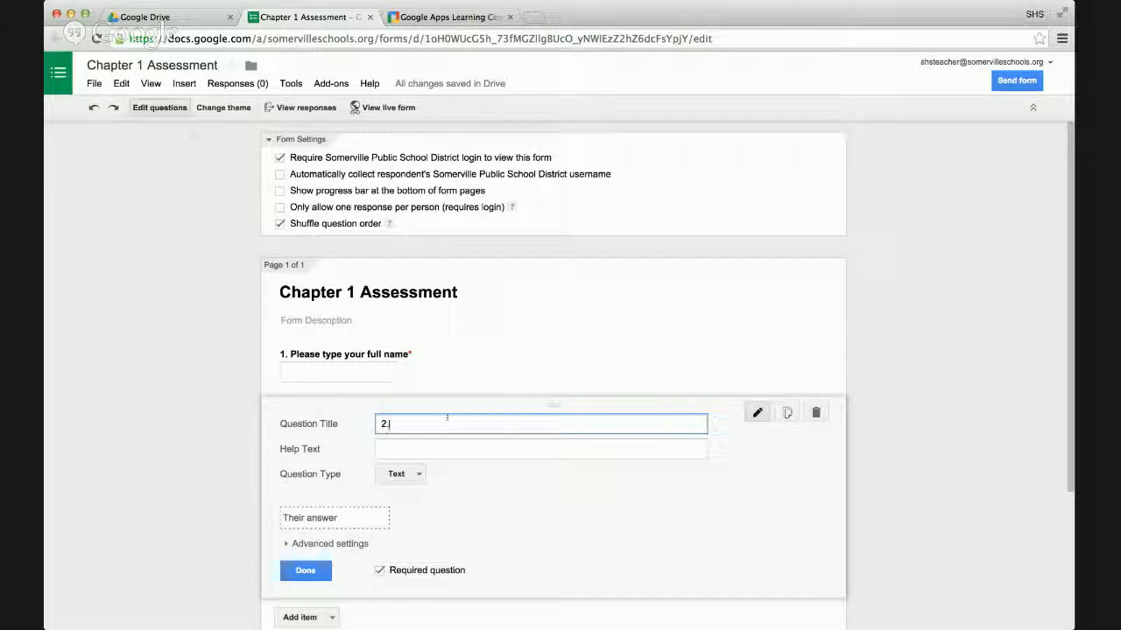
type("  question")
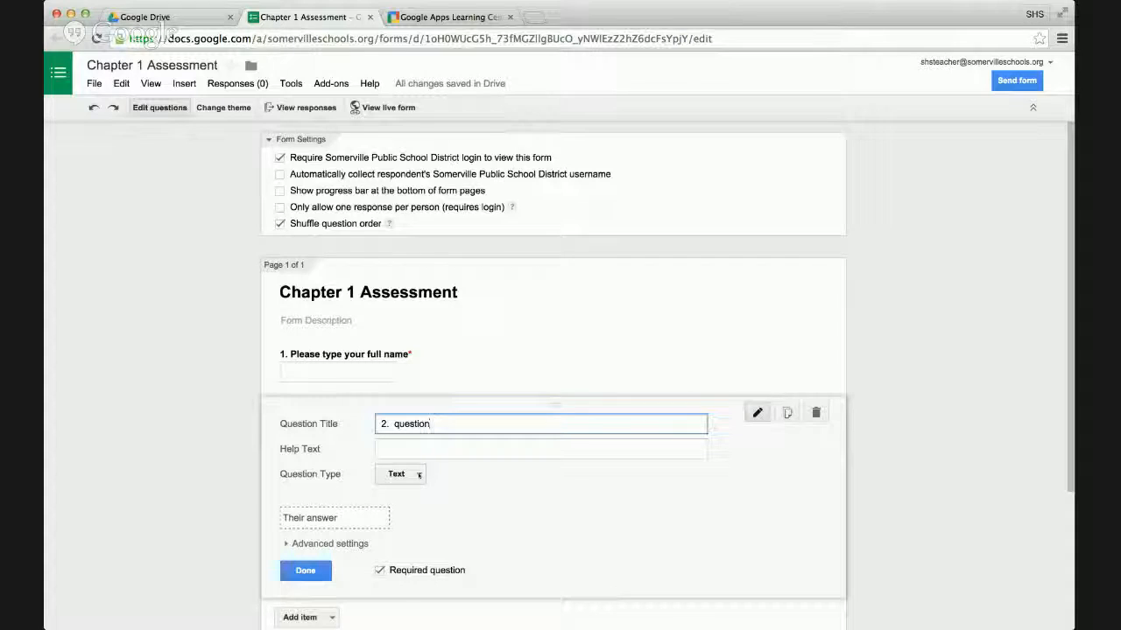
Change question 2's type to Multiple choice and add a second answer option, keeping the default option names.
scroll(438, 480, "down", 2)
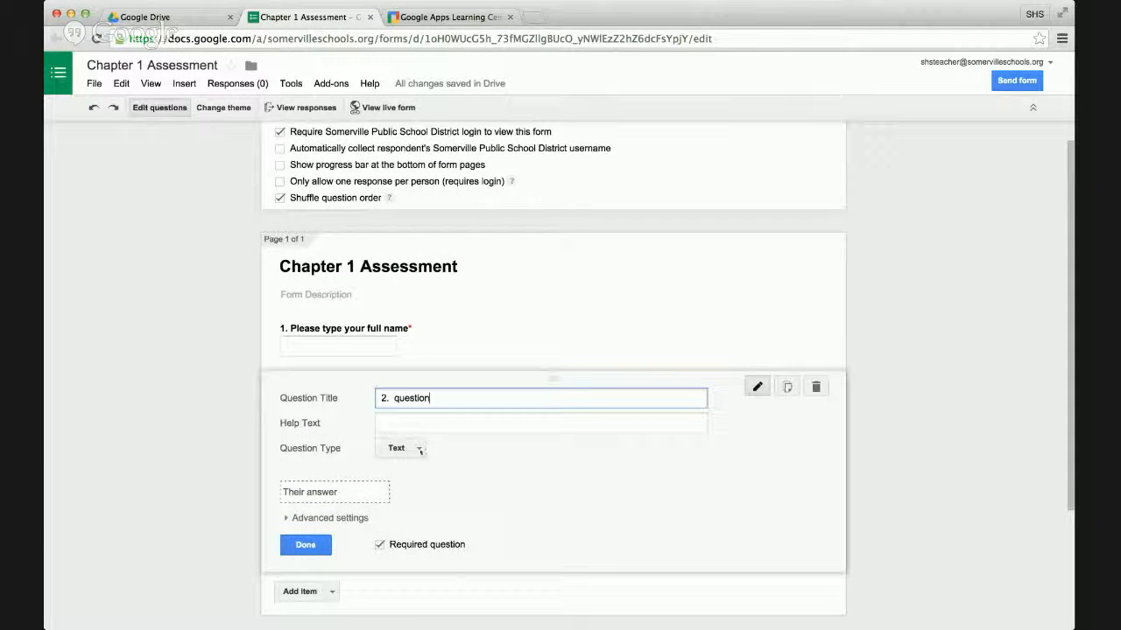
left_click(418, 449)
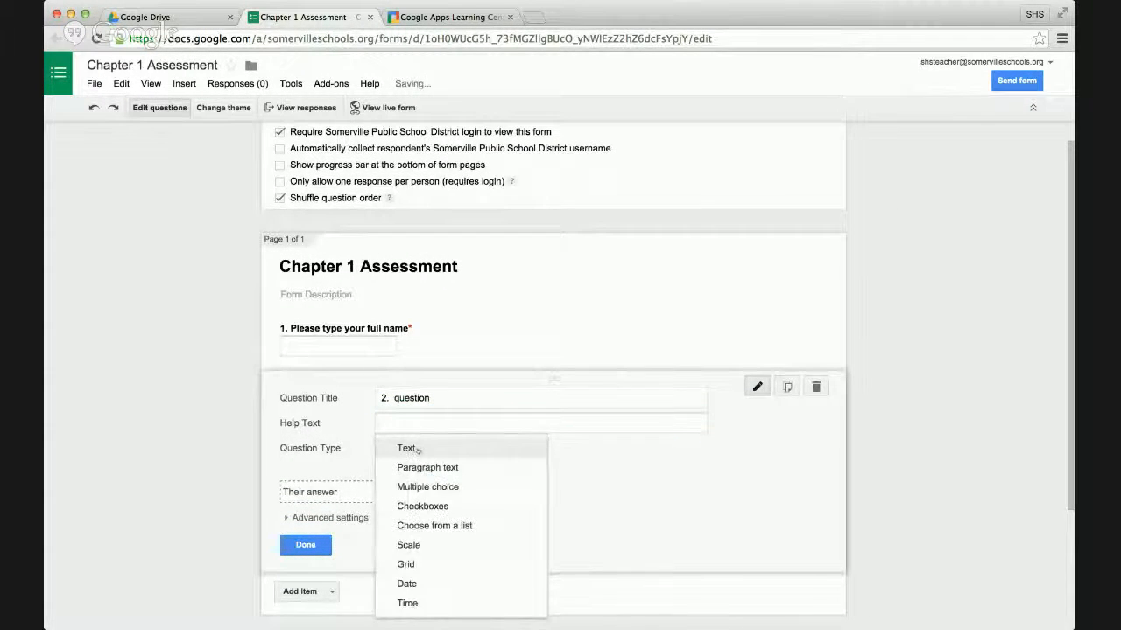
left_click(428, 488)
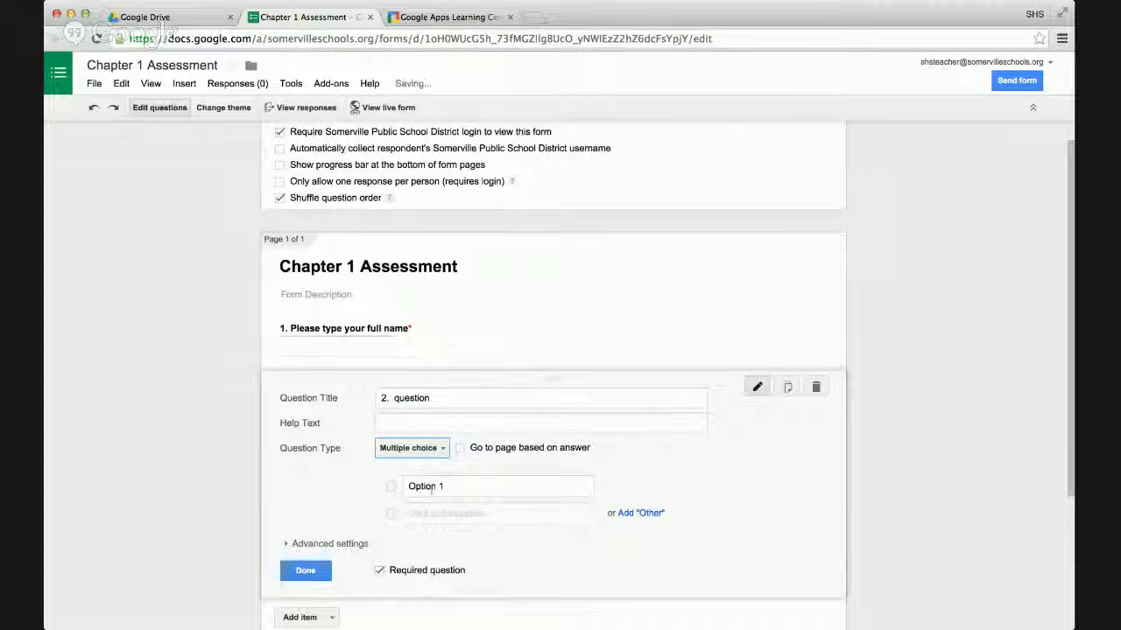
scroll(433, 495, "down", 2)
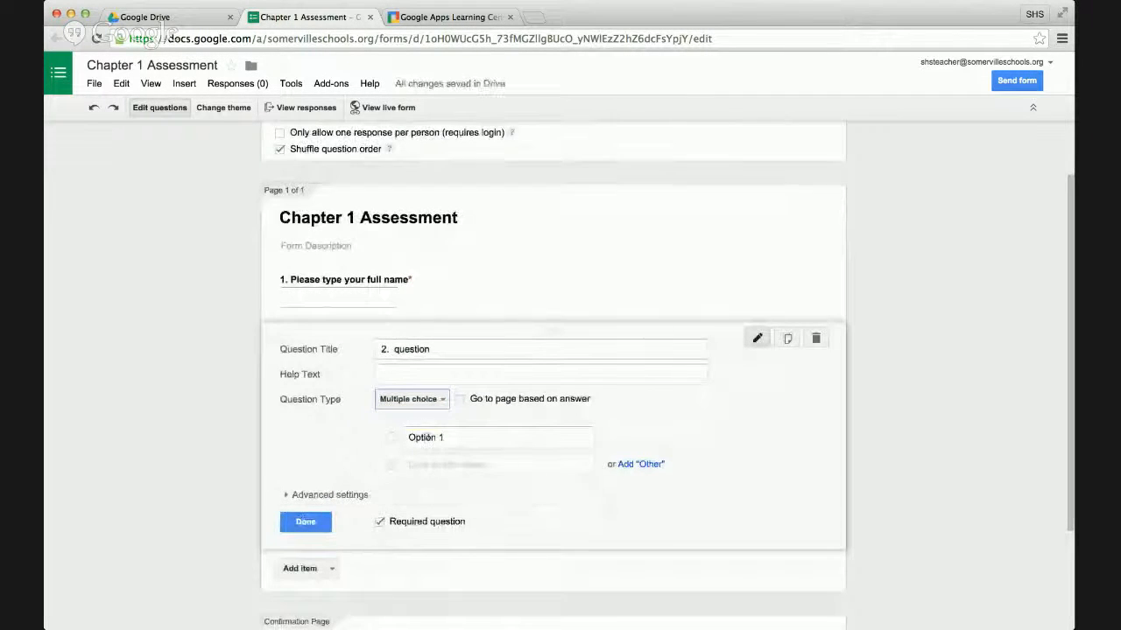
left_click(428, 437)
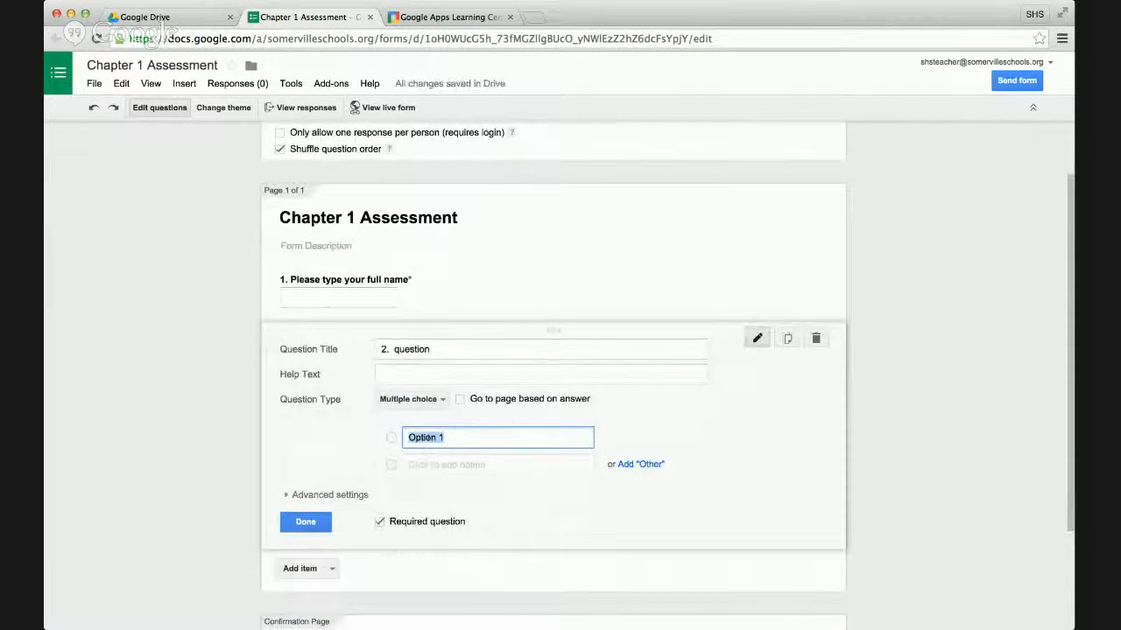
left_click(449, 466)
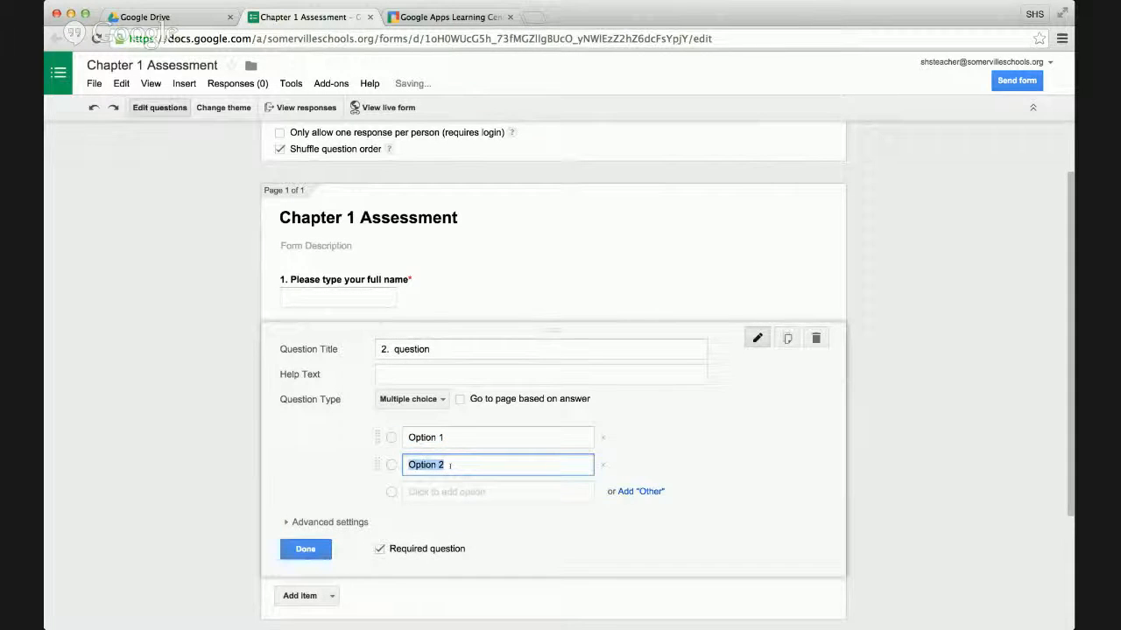
Add a third answer option named Option 1 and an "Other" option to question 2, and finish editing the question.
left_click(451, 491)
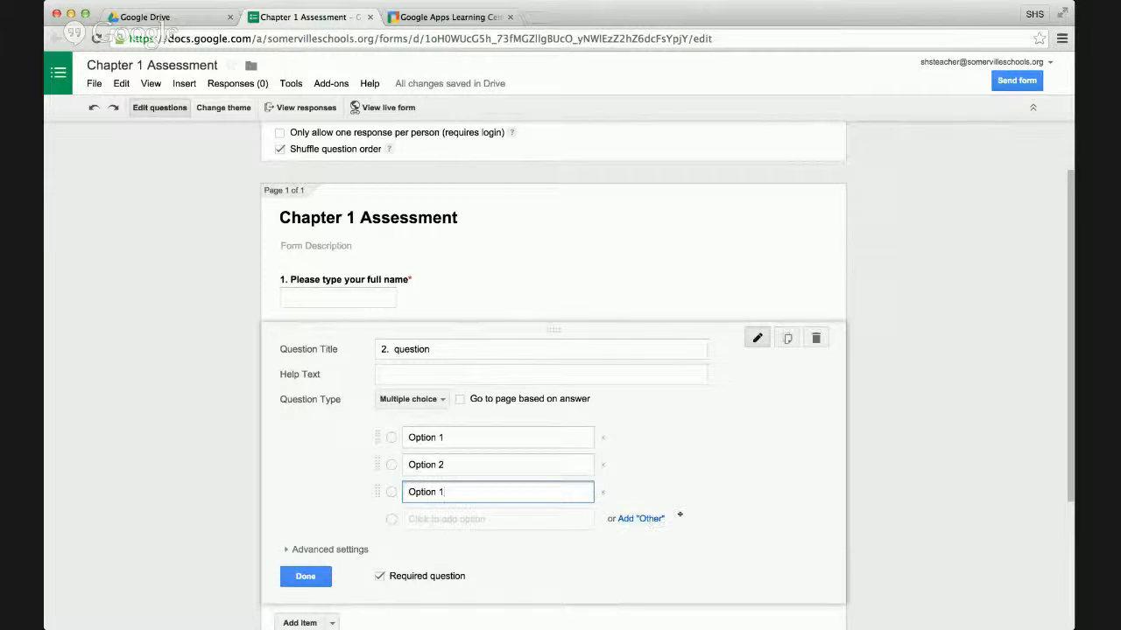
scroll(680, 514, "down", 1)
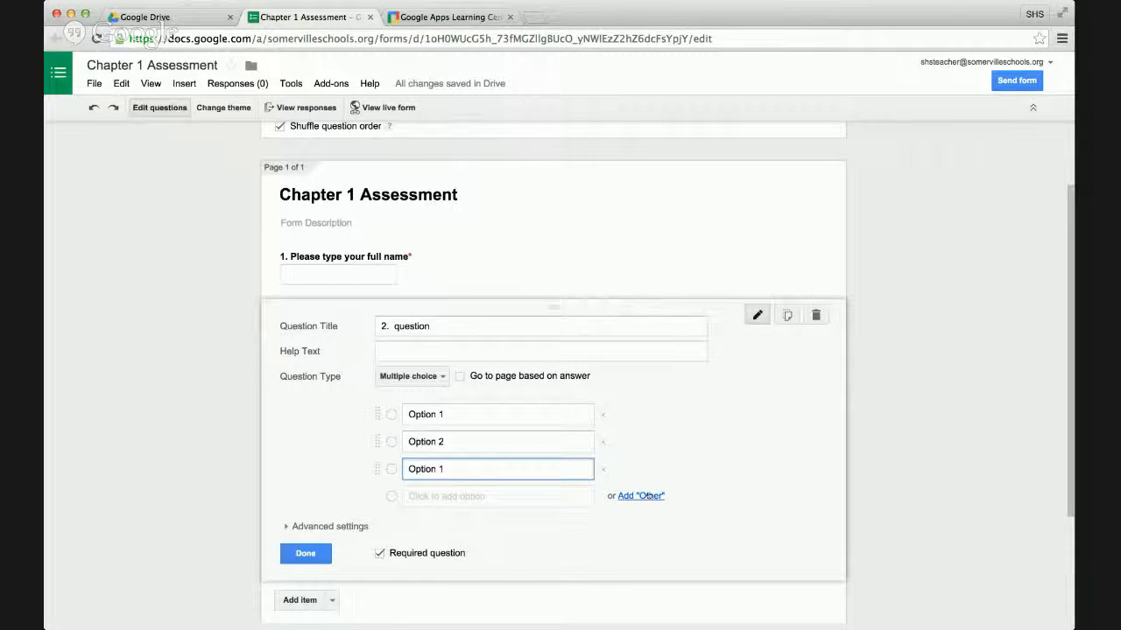
left_click(644, 495)
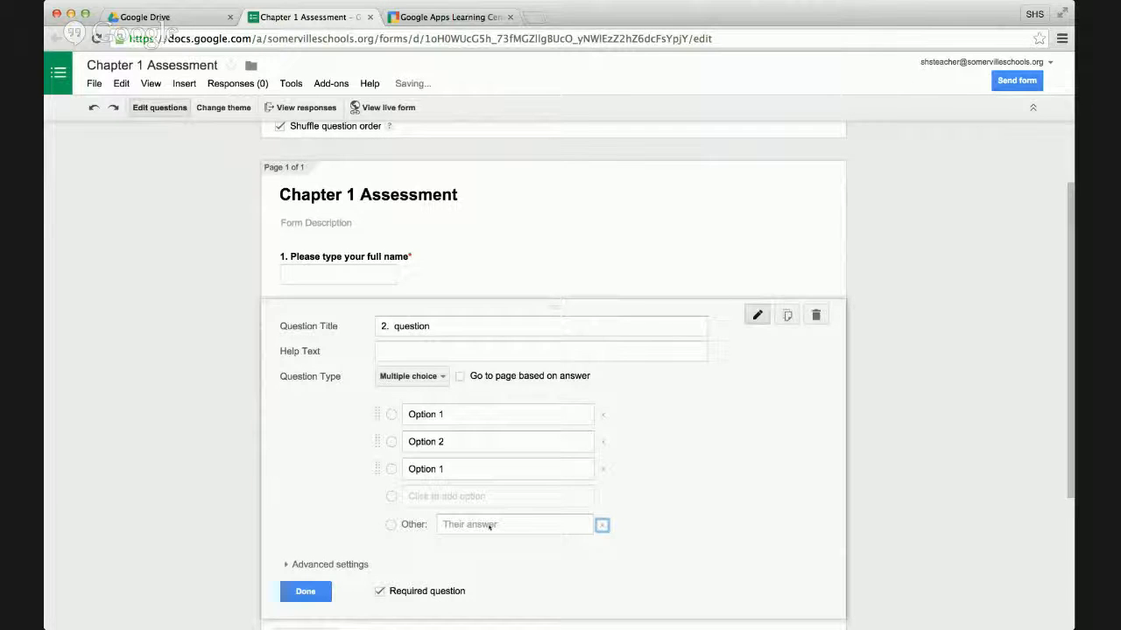
scroll(308, 593, "down", 2)
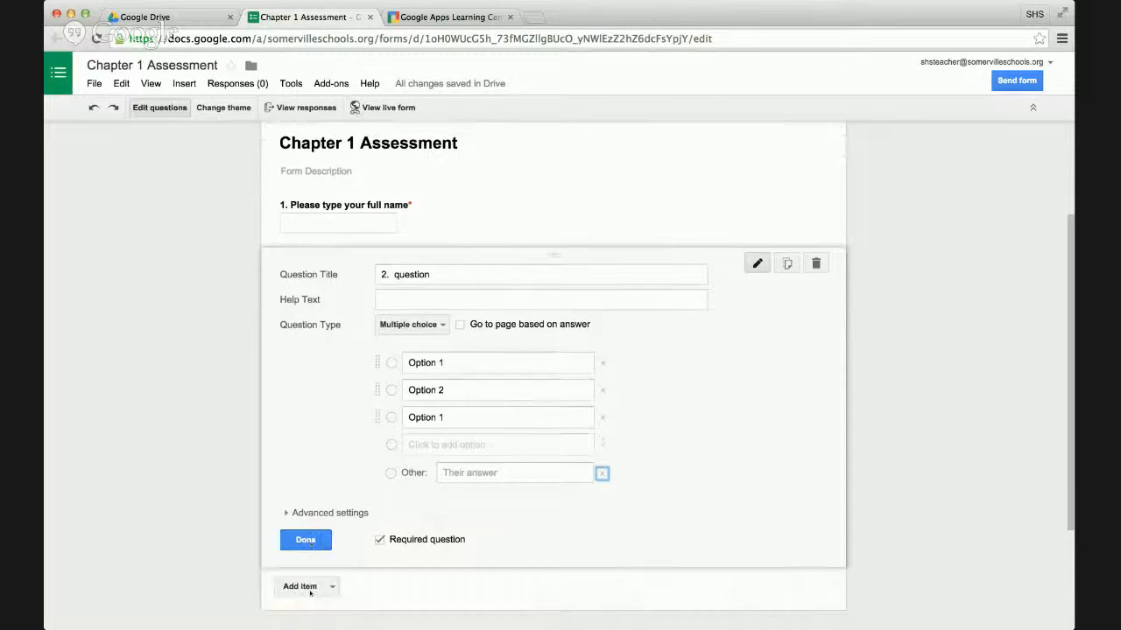
left_click(306, 534)
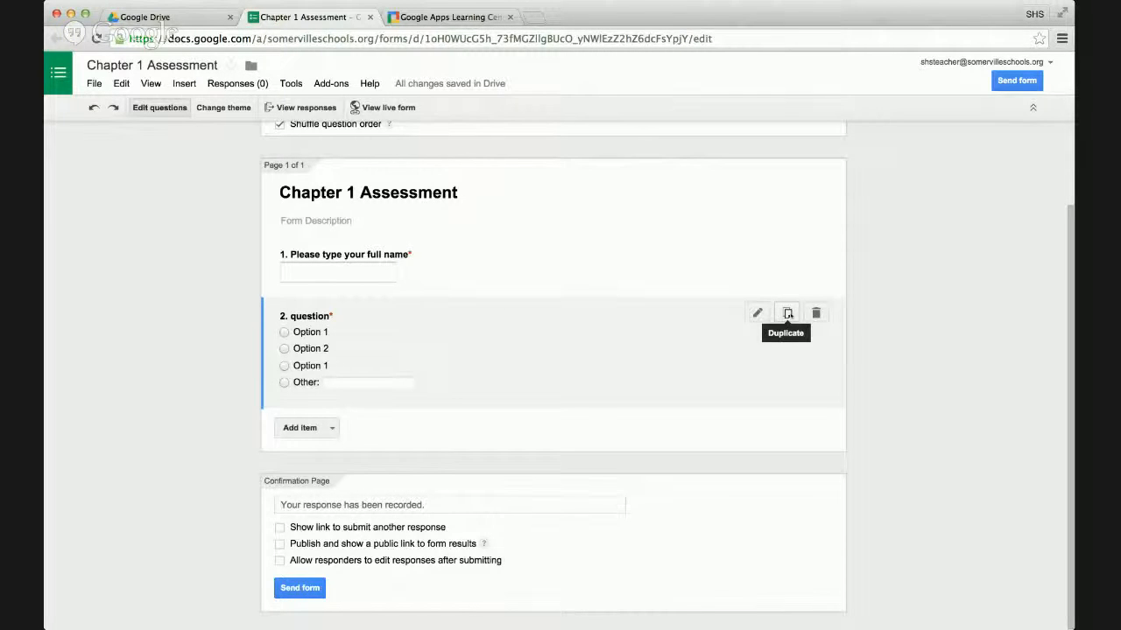
Duplicate question 2, title the copy "3." and set its question type to Choose from a list.
left_click(787, 313)
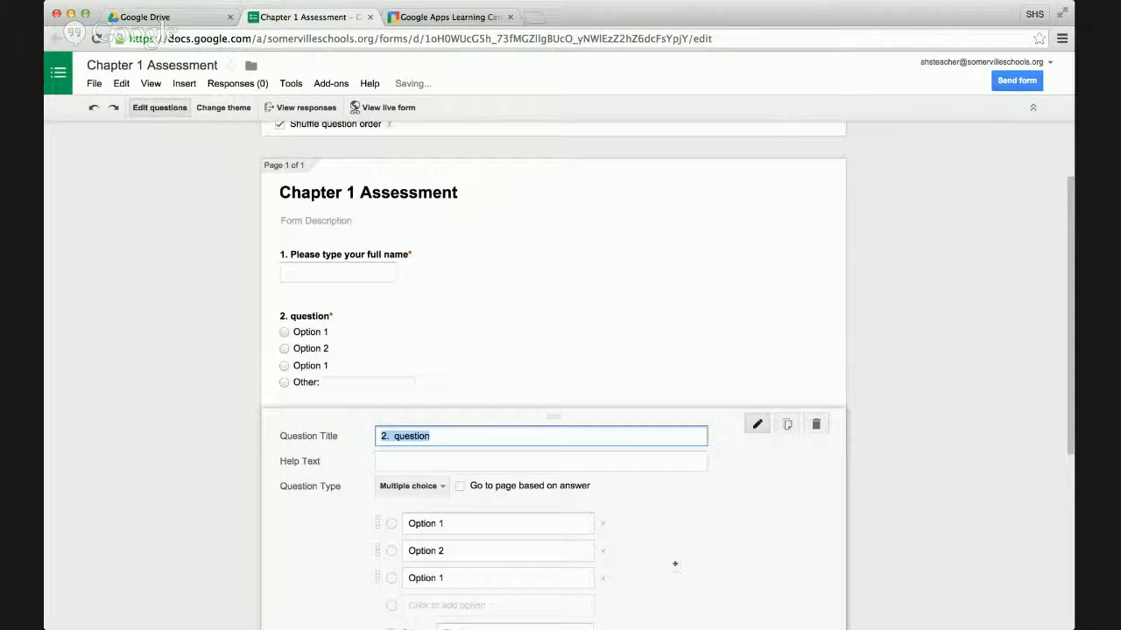
type("3.")
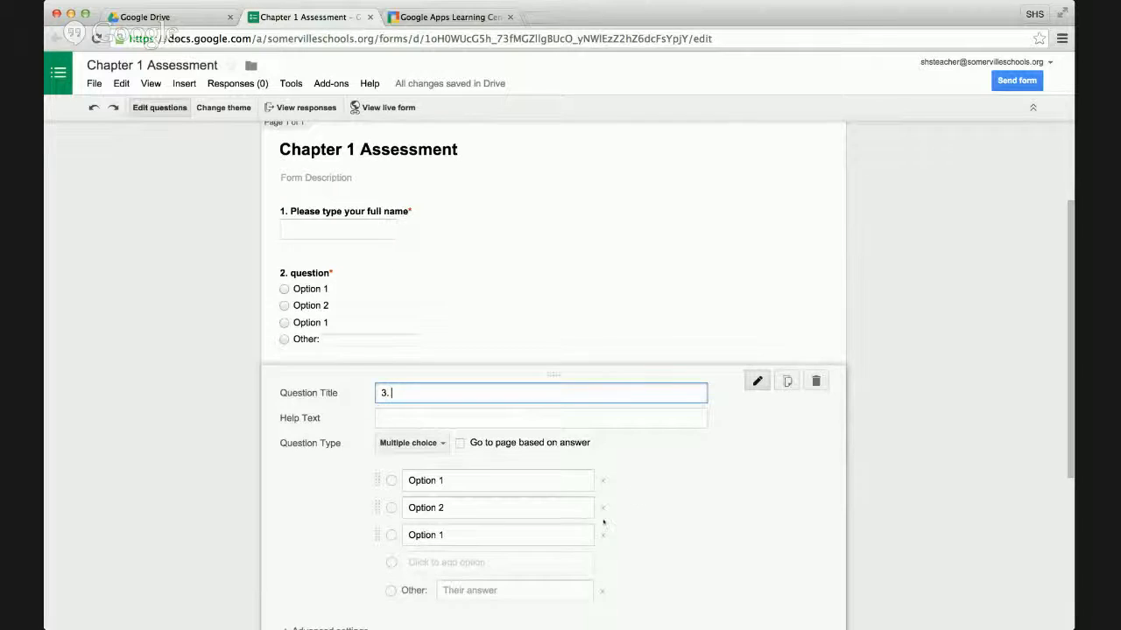
scroll(317, 426, "down", 3)
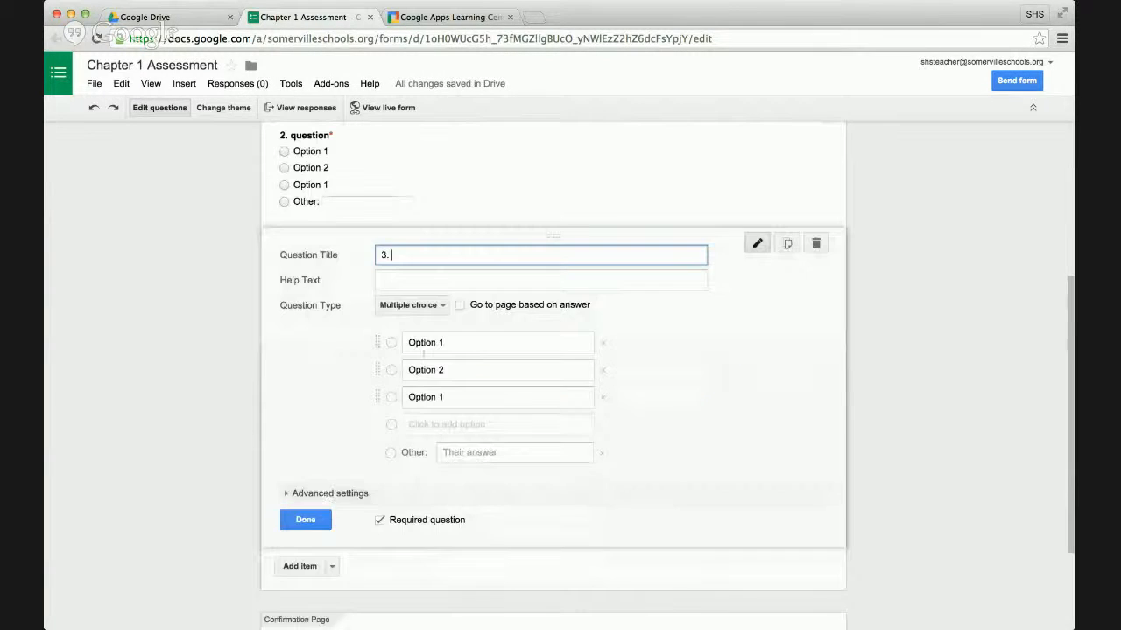
left_click(436, 305)
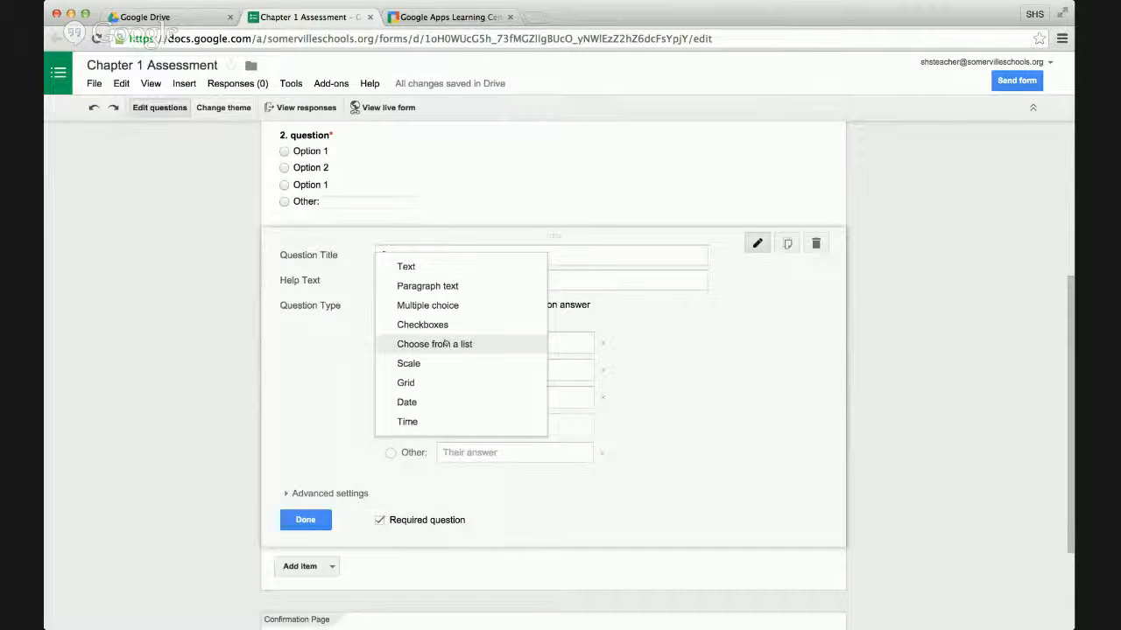
left_click(445, 345)
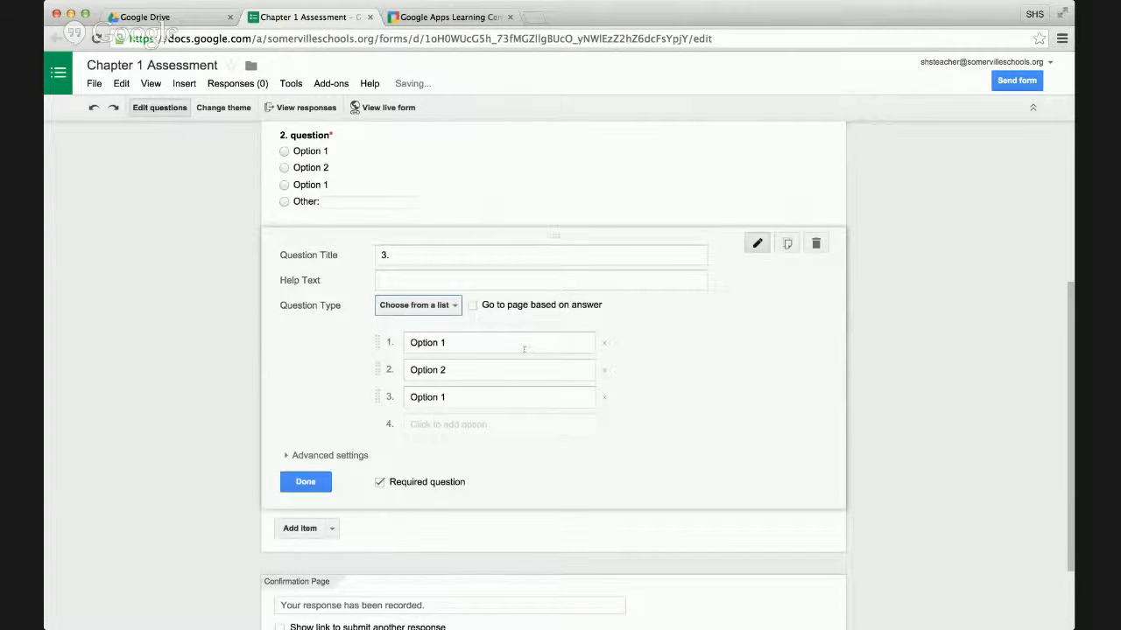
left_click(454, 305)
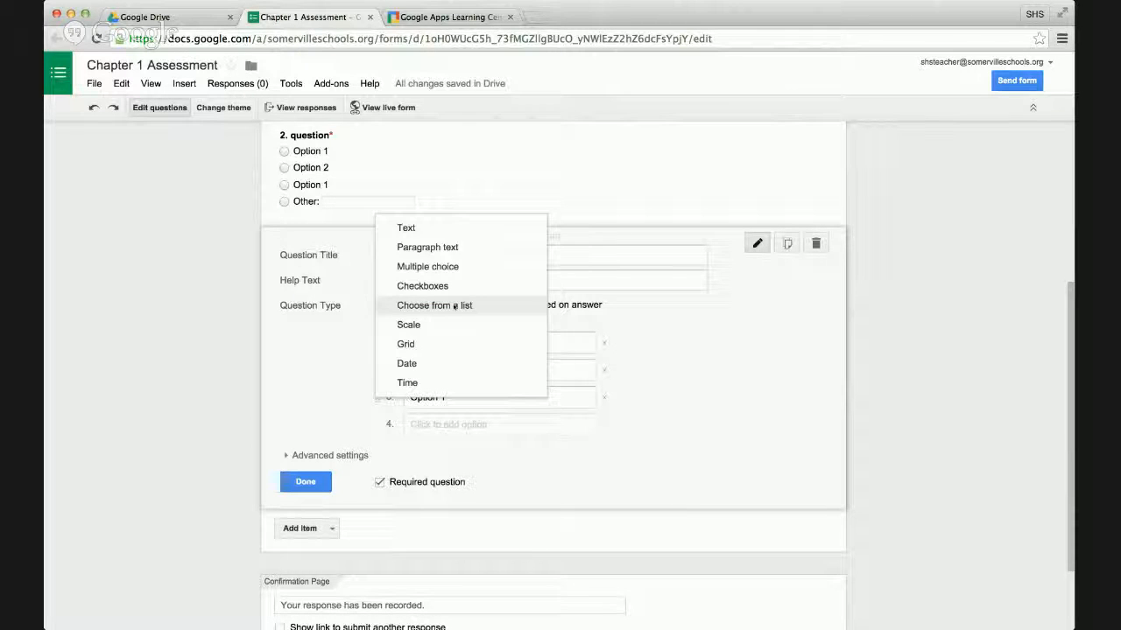
left_click(455, 305)
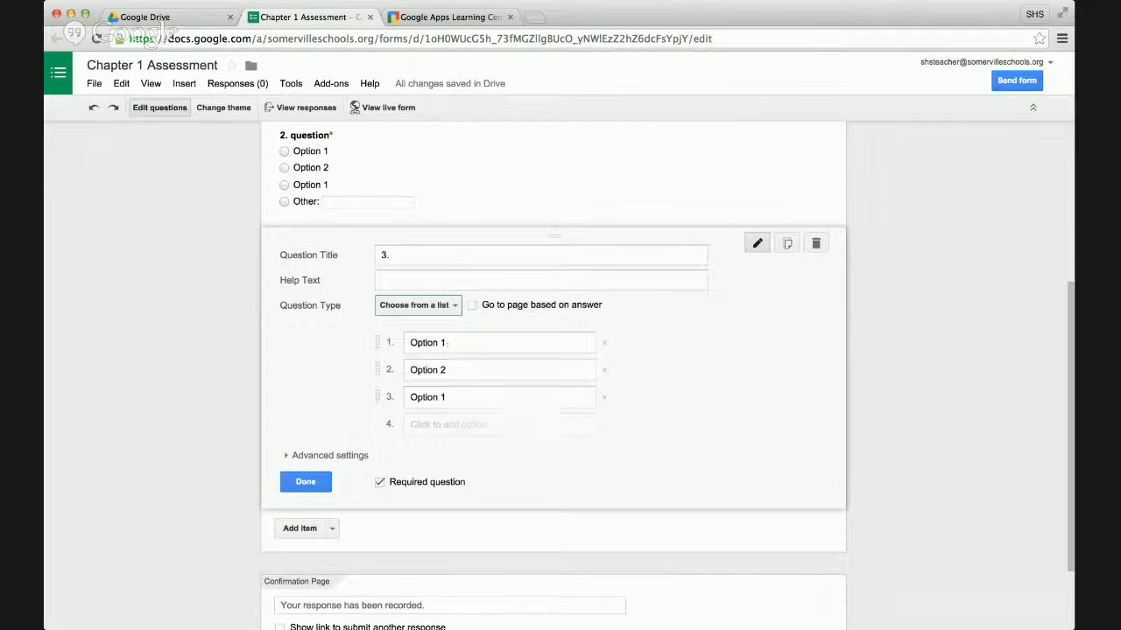
Rename question 3's third list option to Option 3 and finish editing the question.
double_click(453, 397)
type("3")
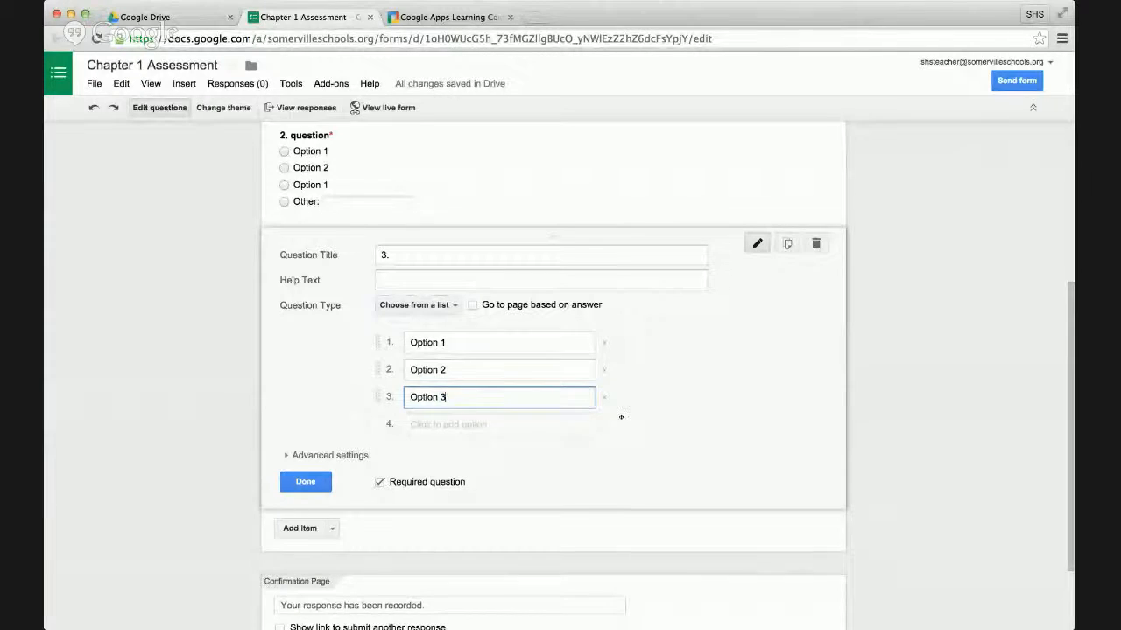
left_click(299, 480)
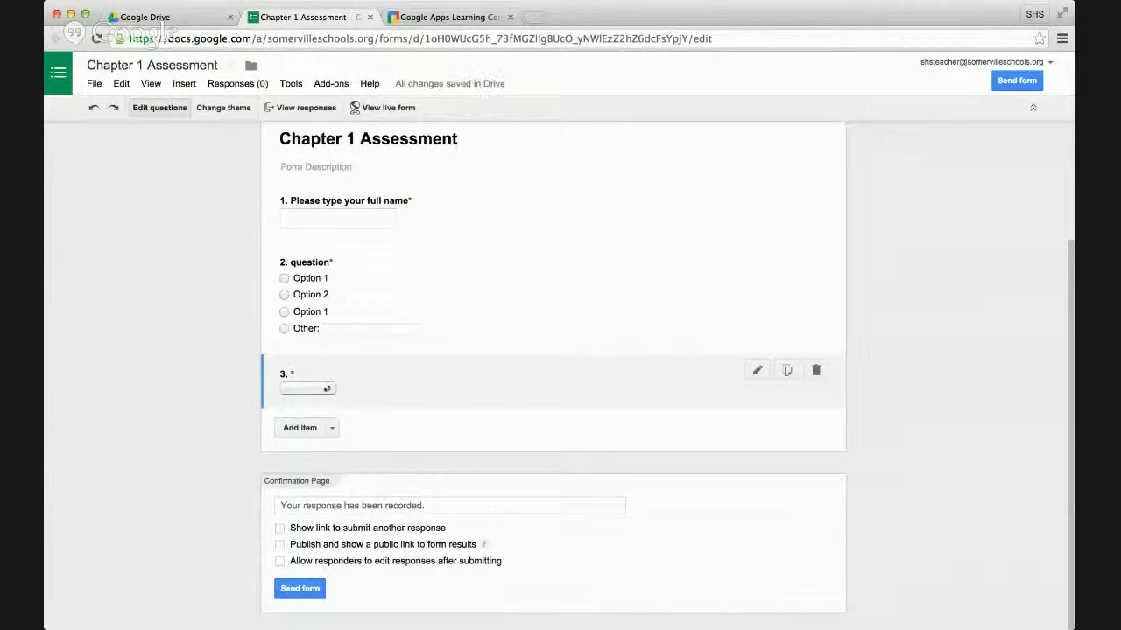
Retitle question 3 as "3. Drop down menu question/answer" and finish editing it.
left_click(440, 394)
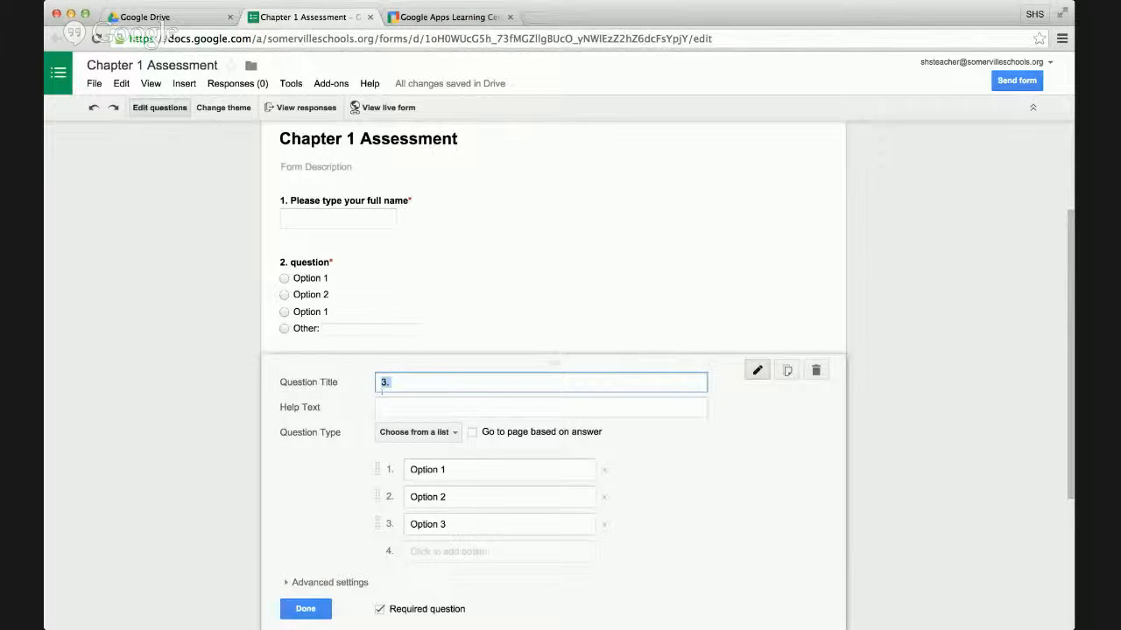
left_click(402, 383)
type("question")
key("BackSpace")
key("BackSpace")
key("BackSpace")
key("BackSpace")
left_click(390, 382)
type("Drop ")
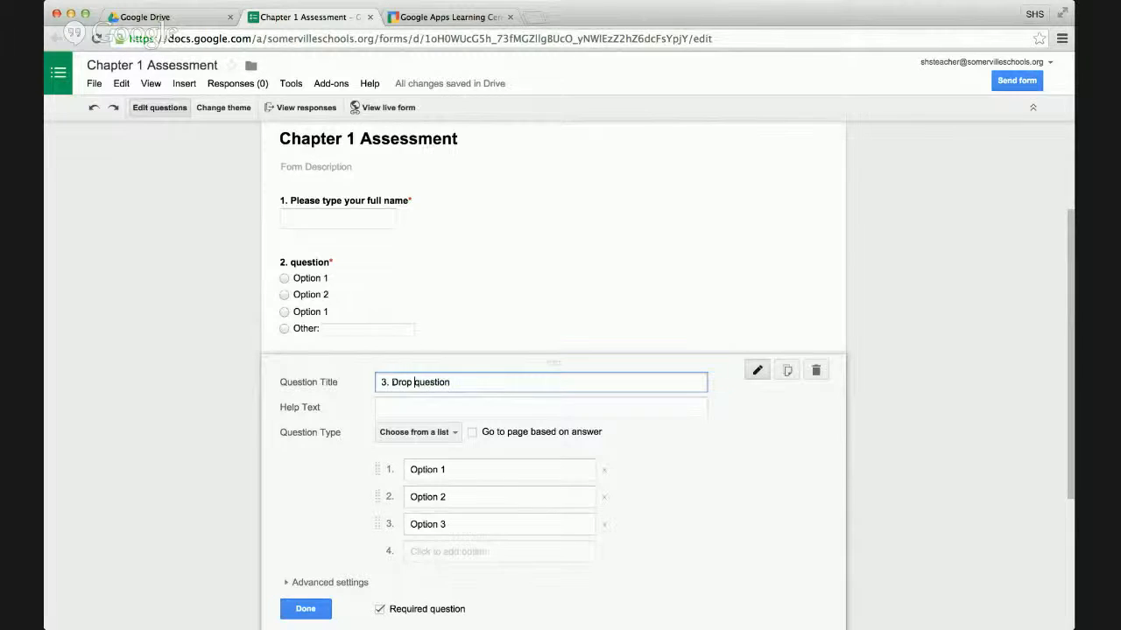
type("down menu")
left_click(506, 382)
type("/an")
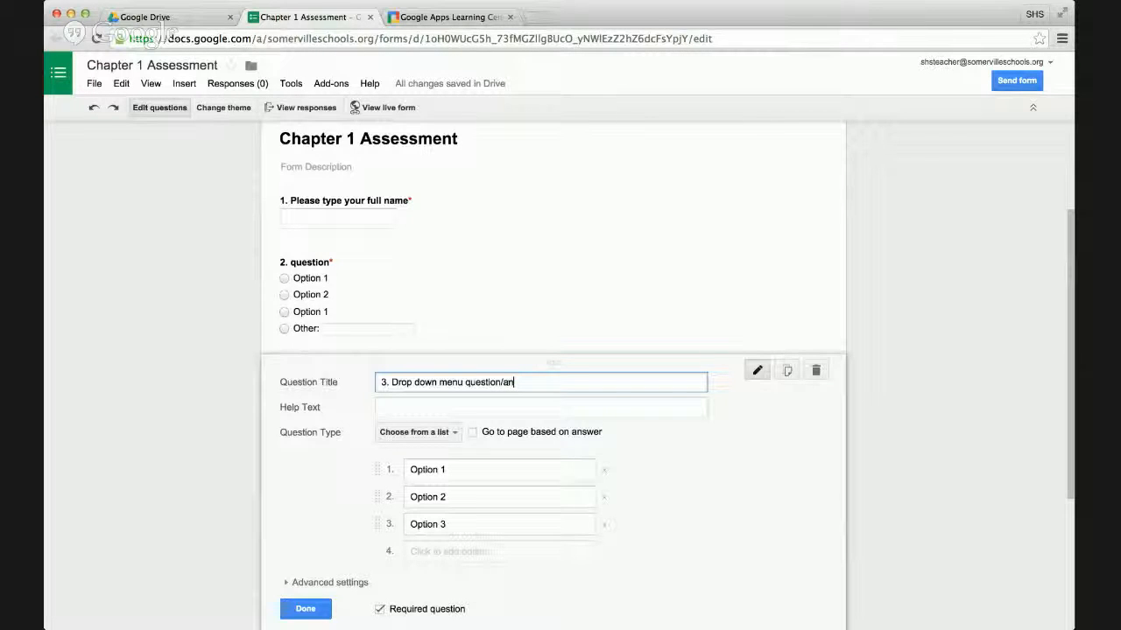
type("swer")
left_click(306, 609)
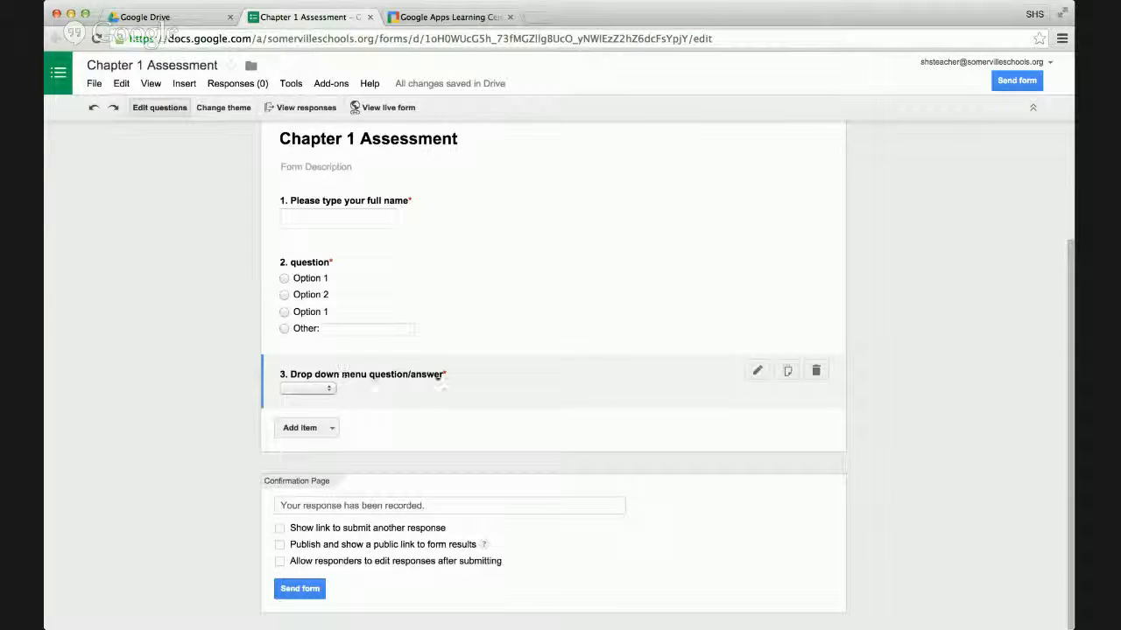
left_click(327, 389)
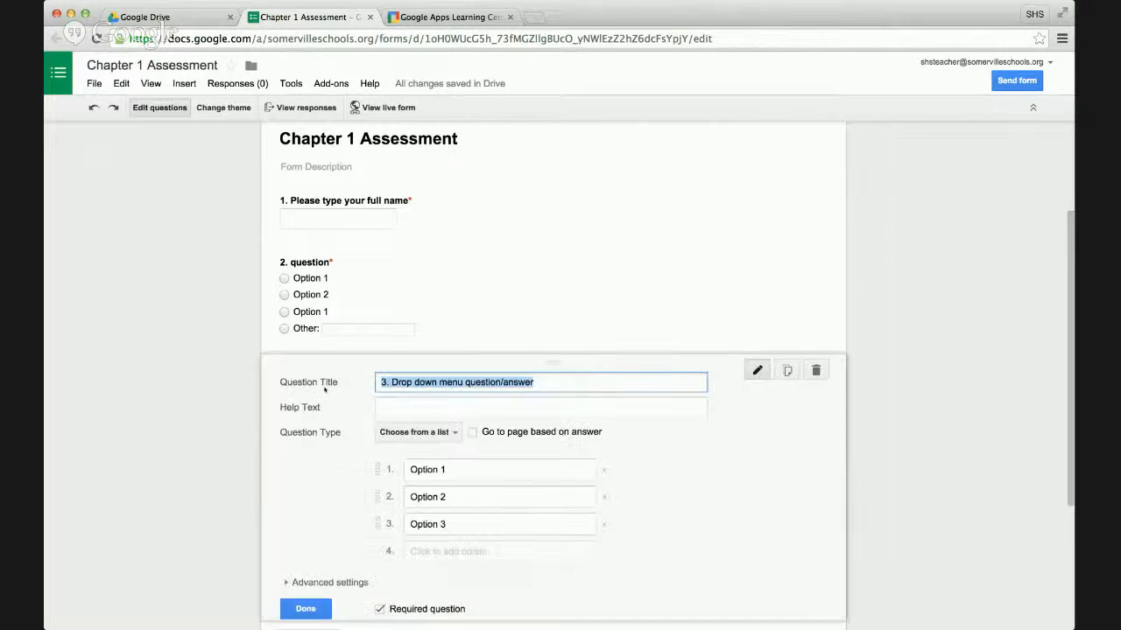
left_click(302, 609)
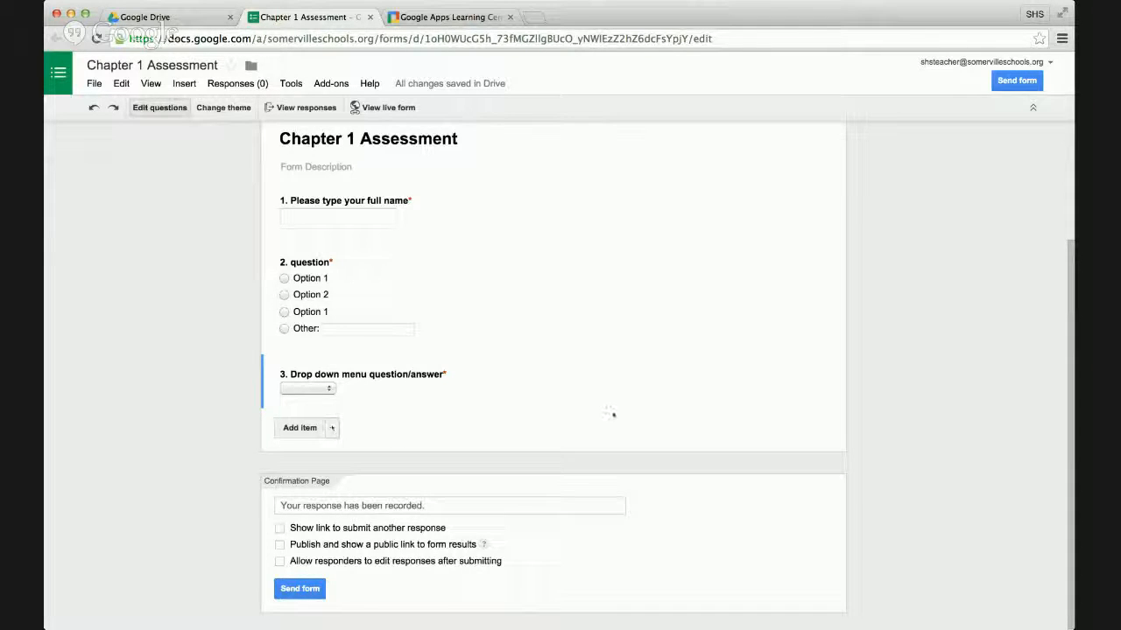
Duplicate the drop-down question and title the copy "4. Checkbox example".
mouse_move(780, 395)
left_click(787, 372)
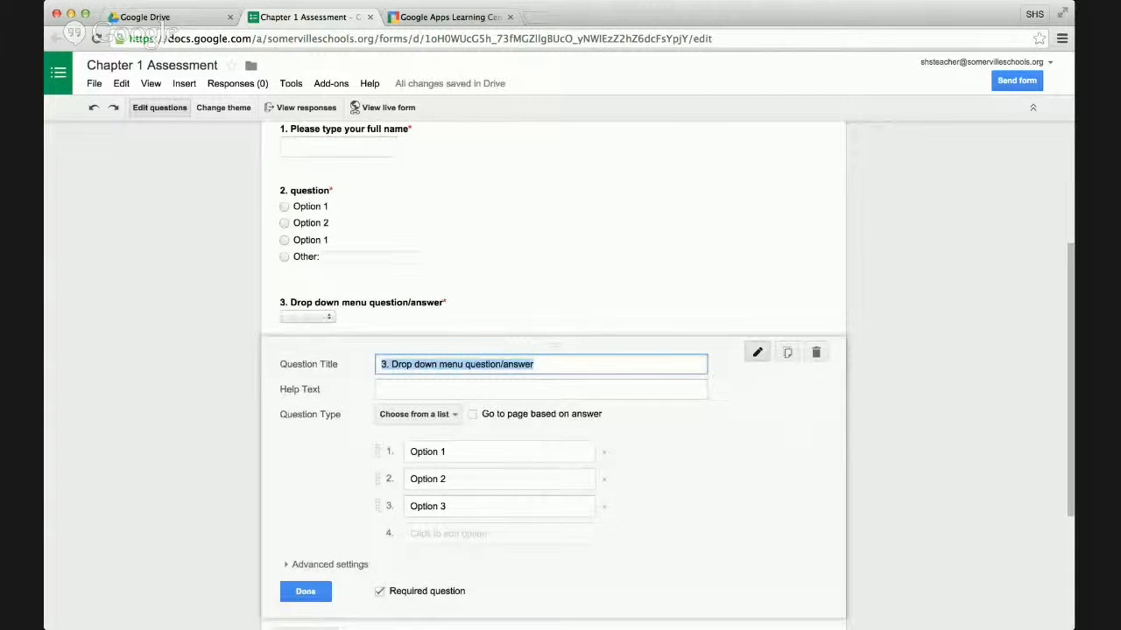
type("4. ")
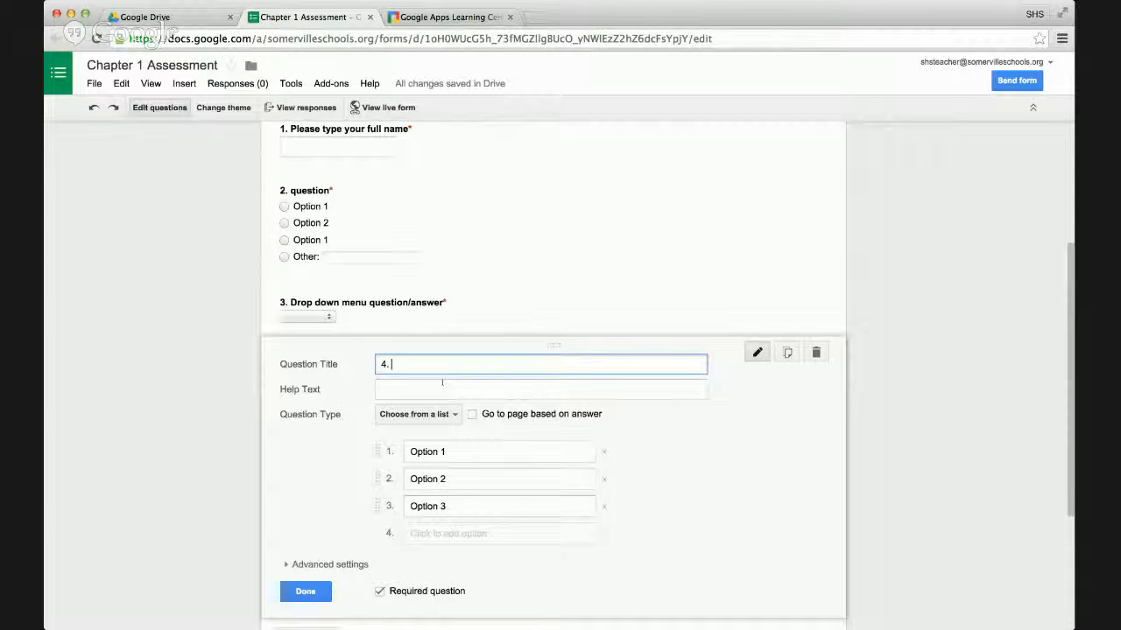
type("Checkbox ex")
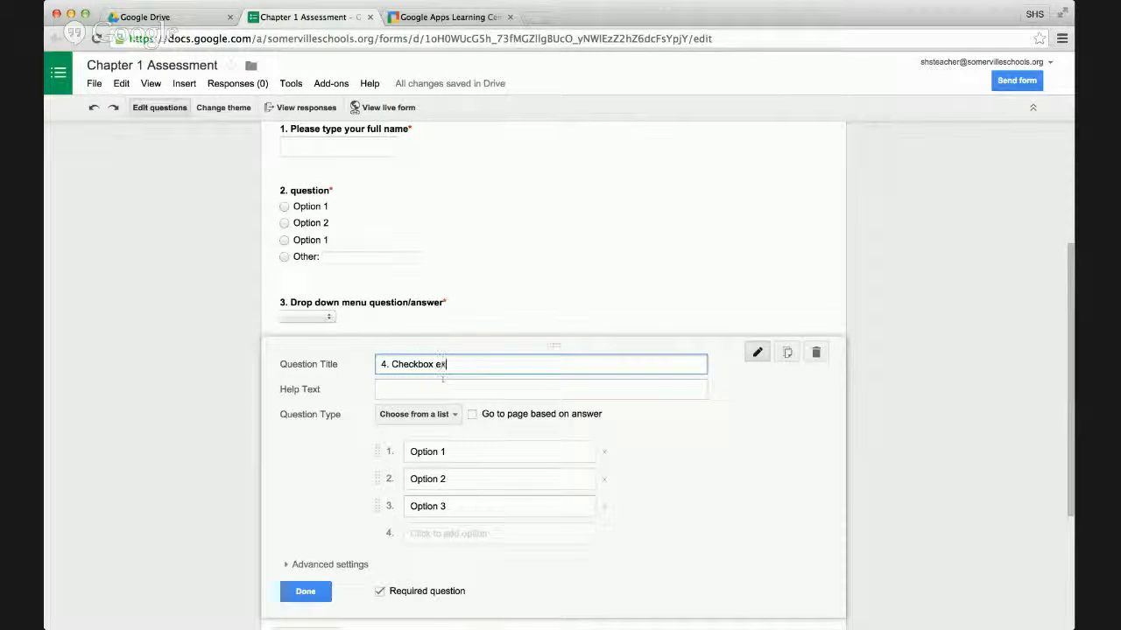
type("ample")
Set question 4's type to Checkboxes, add Option 4 and an "Other" option, and finish editing the question.
left_click(444, 418)
left_click(443, 396)
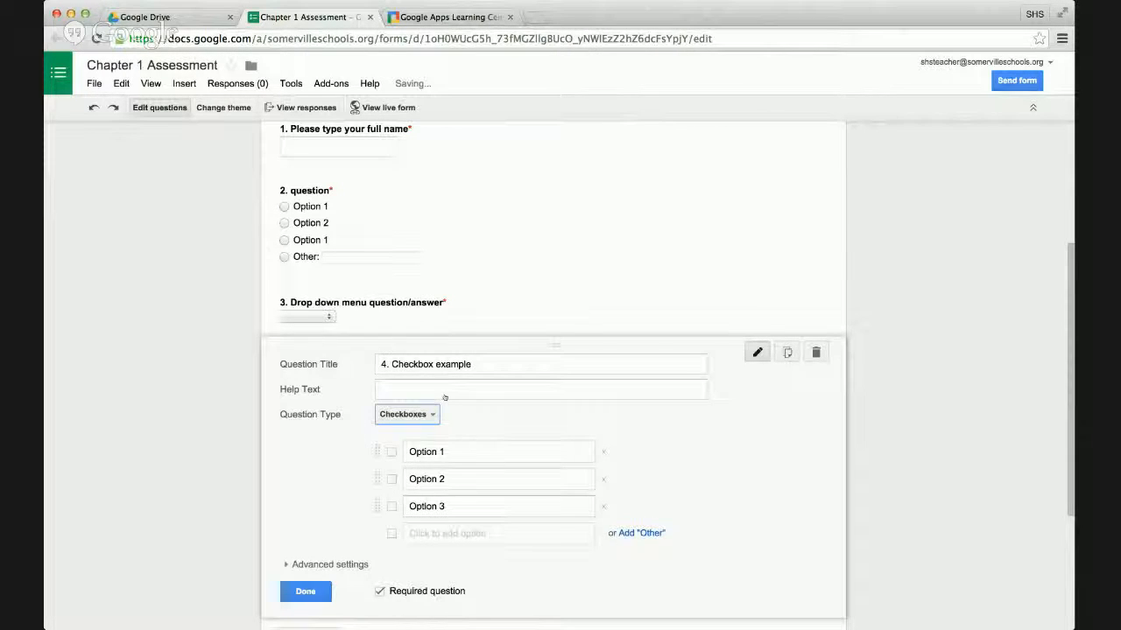
left_click(445, 533)
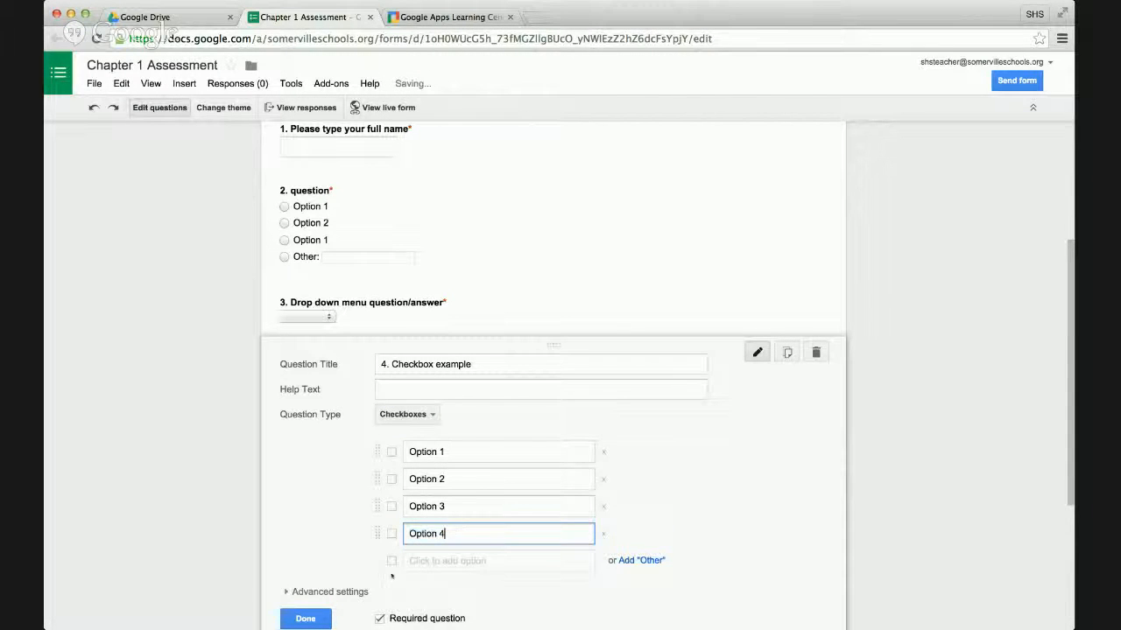
left_click(641, 560)
scroll(804, 557, "down", 3)
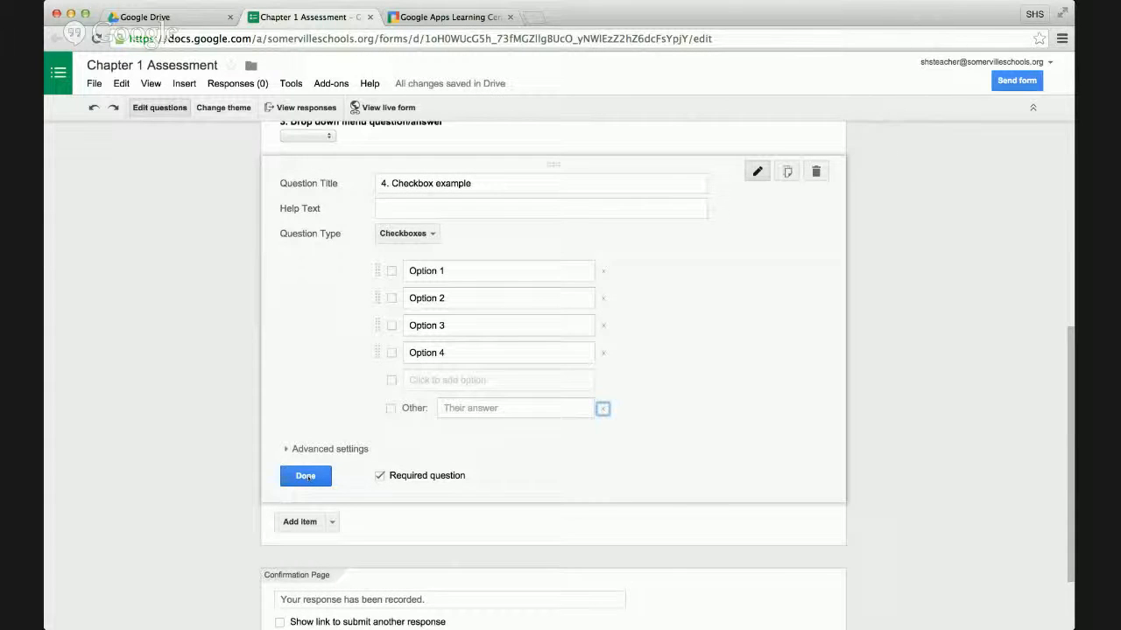
left_click(306, 477)
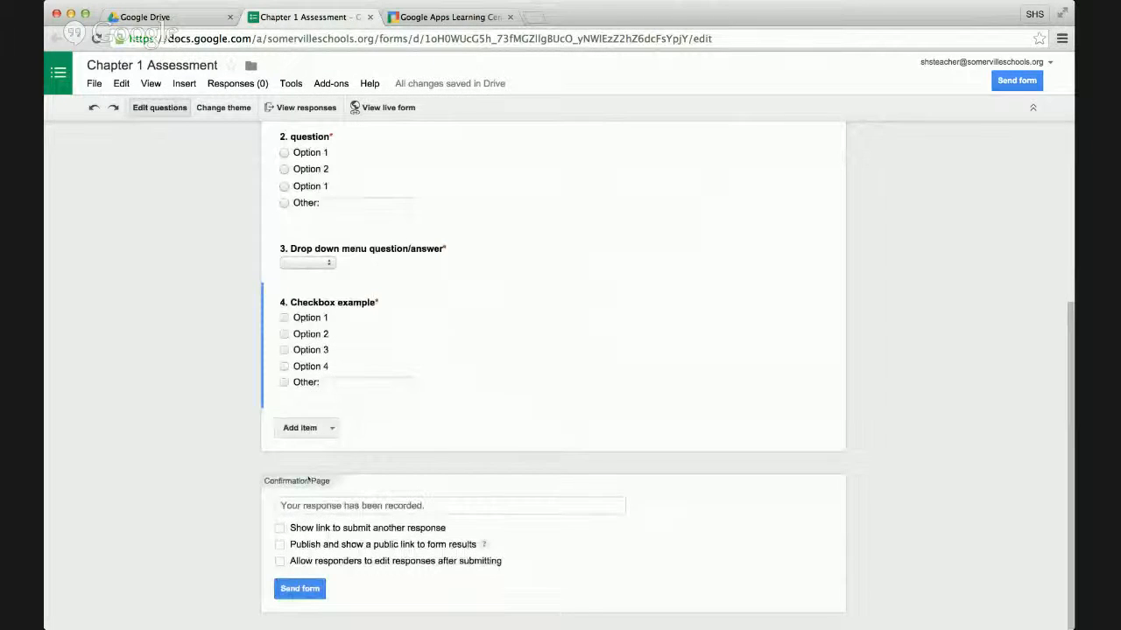
Retitle the full-name question as "1. Fill in example" and finish editing it.
scroll(173, 413, "up", 3)
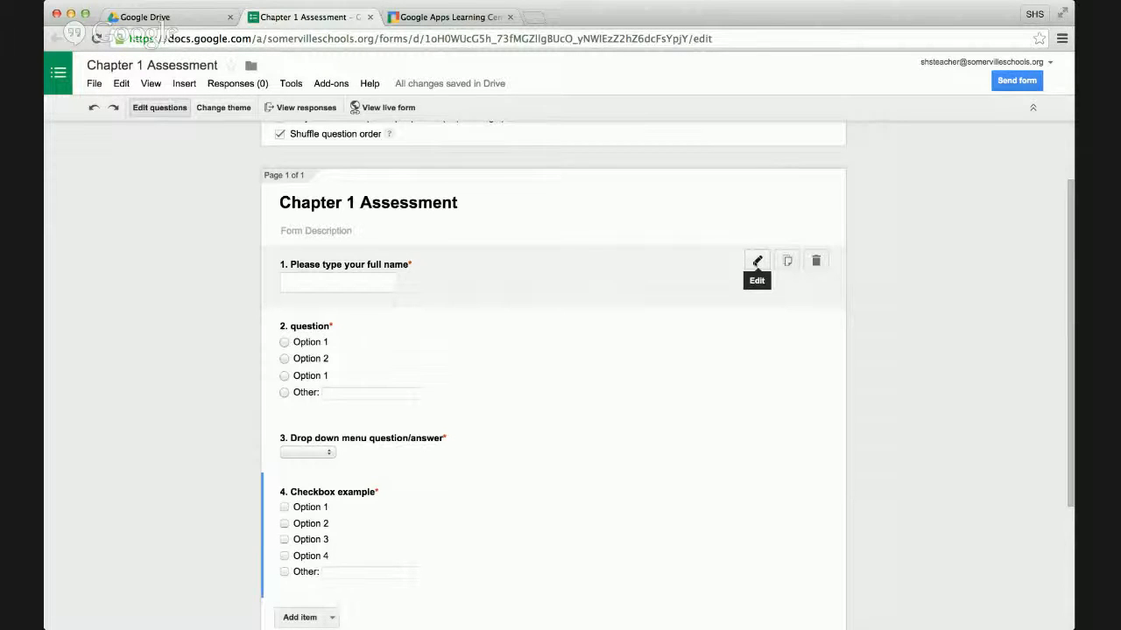
left_click(757, 261)
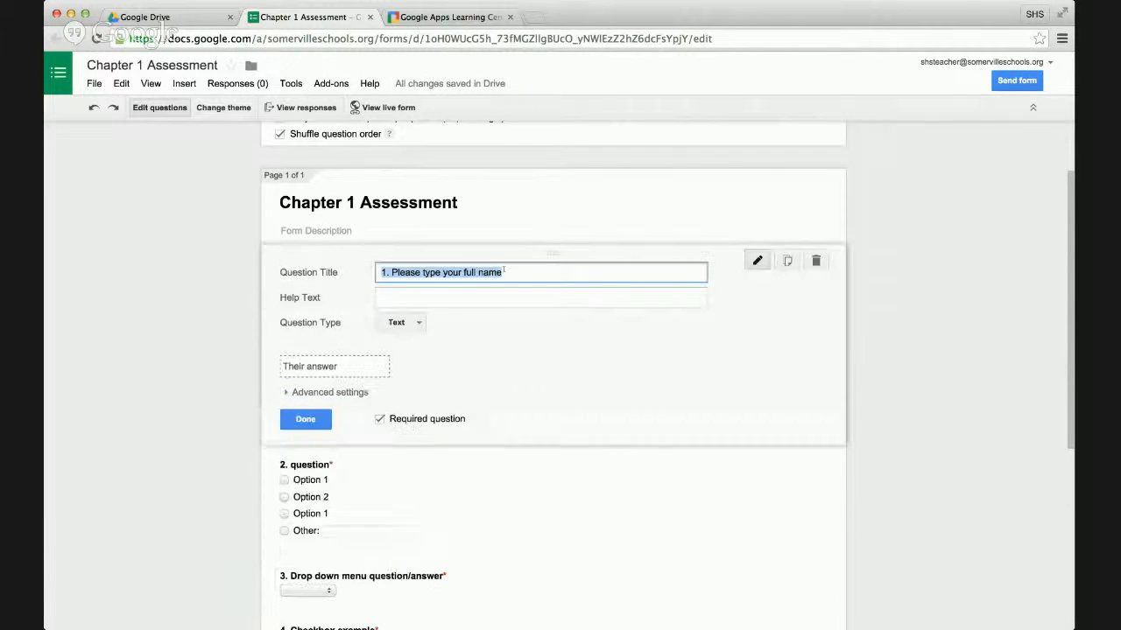
left_click_drag(391, 272, 540, 282)
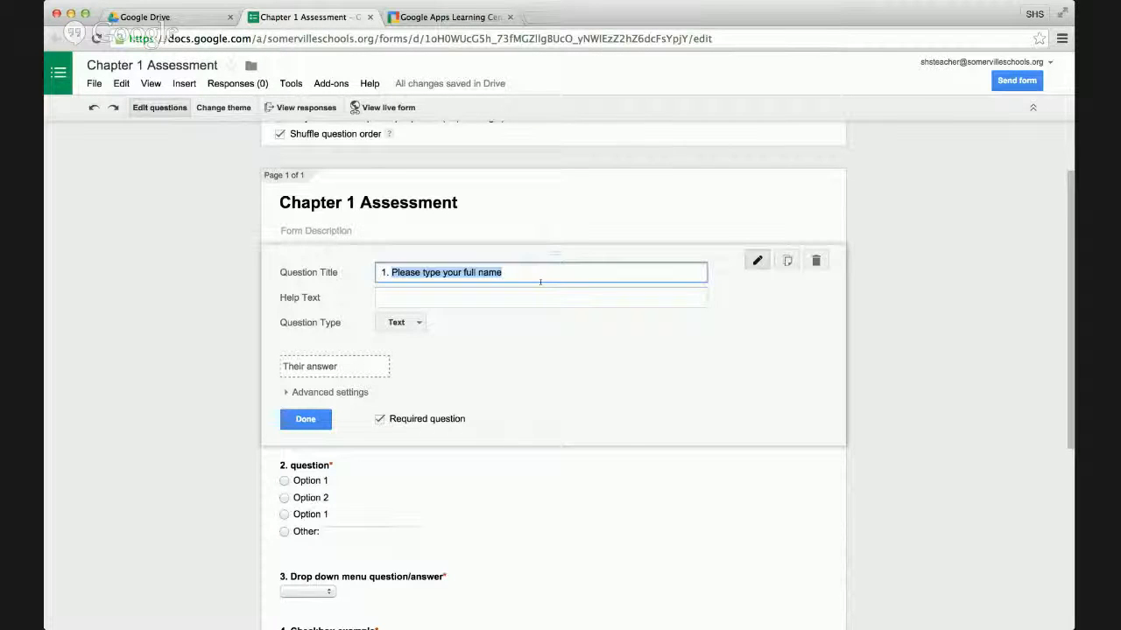
type("Fil")
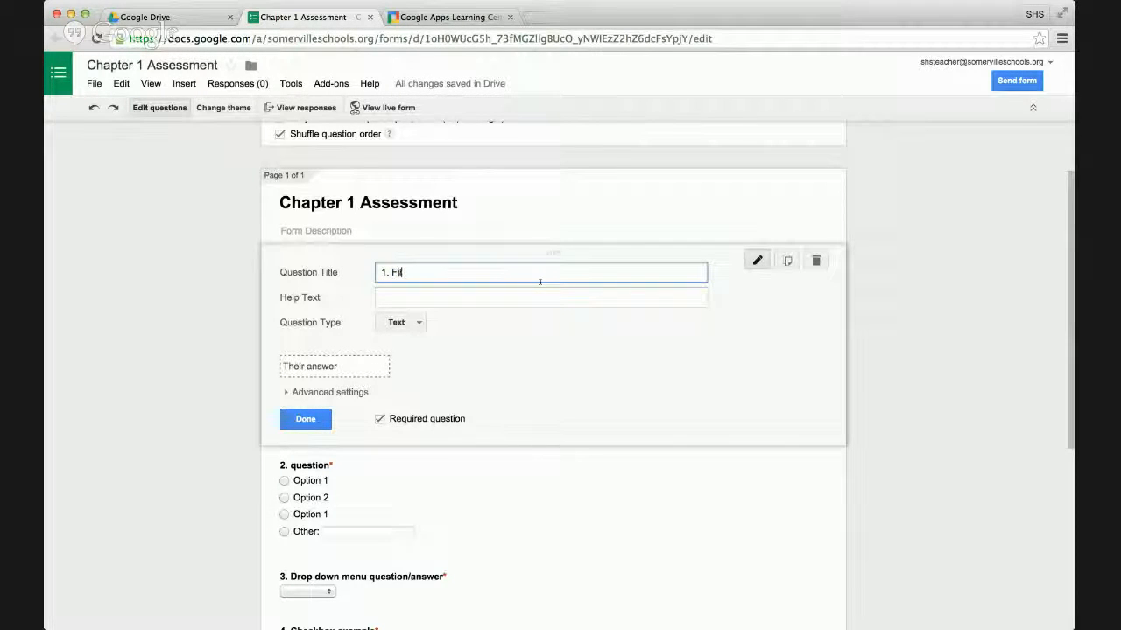
type("l in example")
key("Return")
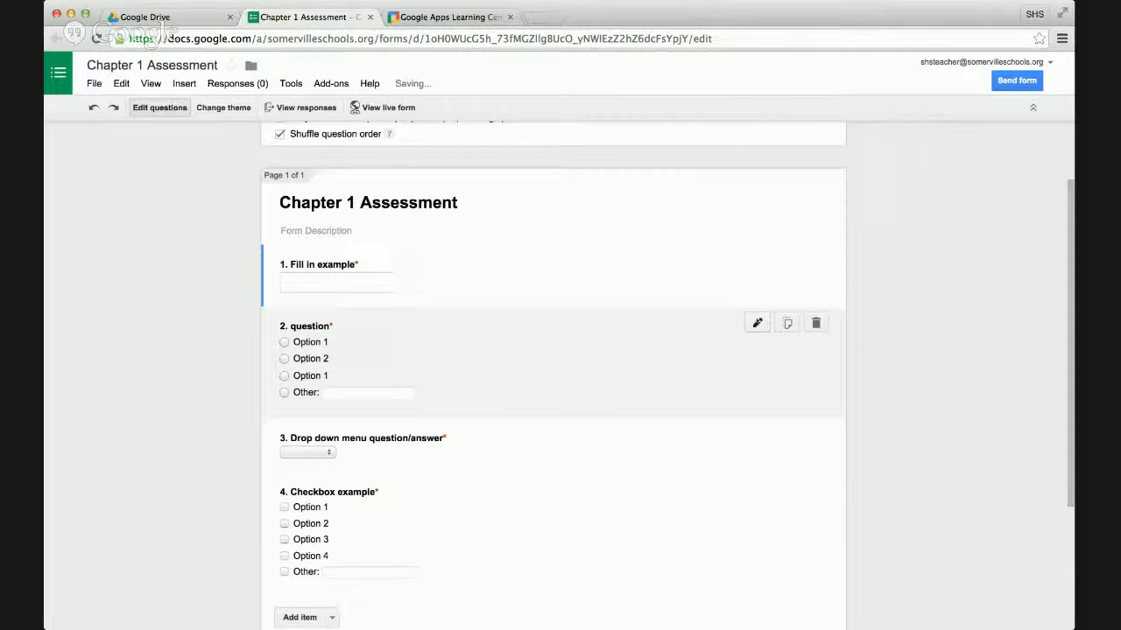
Open question 2 for editing and retitle it "2. Multiple Choice Example".
left_click(757, 323)
left_click_drag(394, 334, 466, 334)
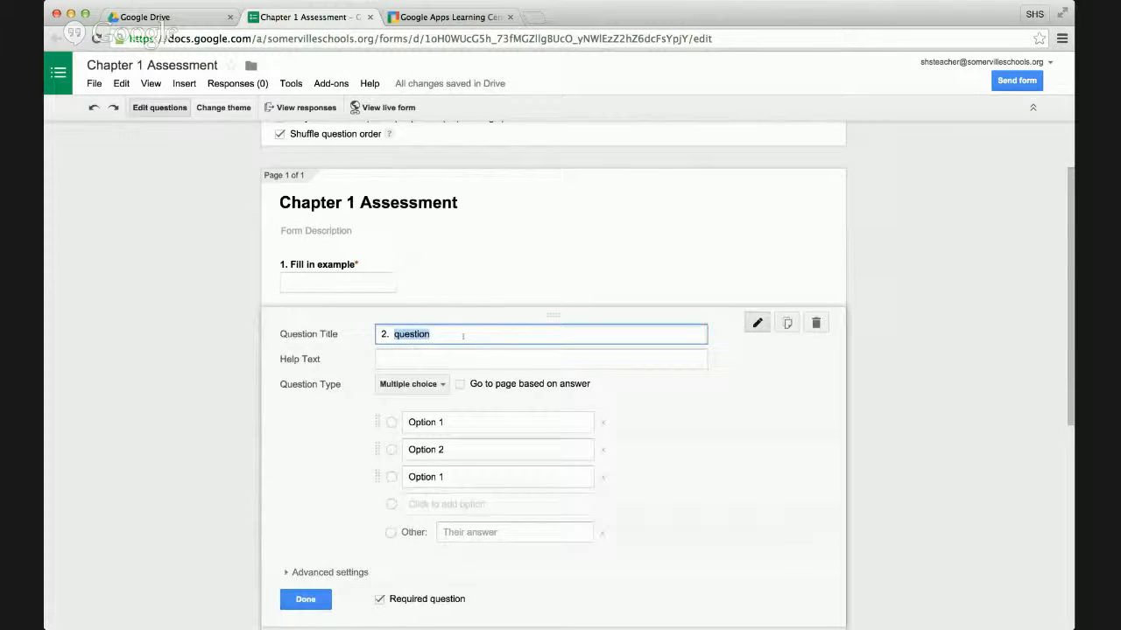
type("Multiple Choi")
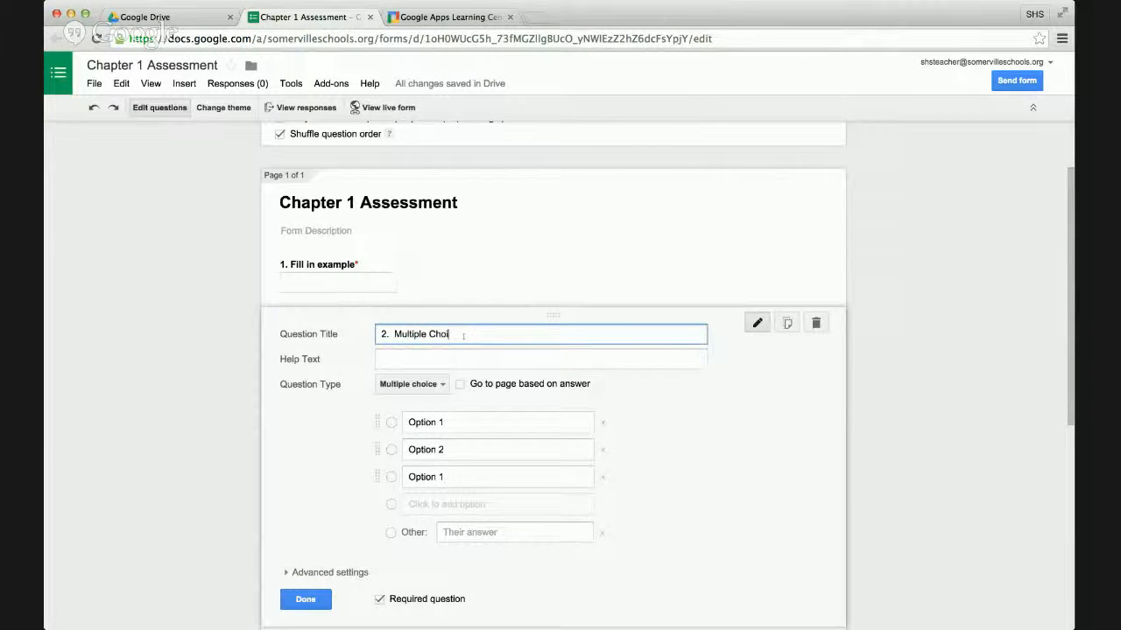
type("ce Es")
type("ample")
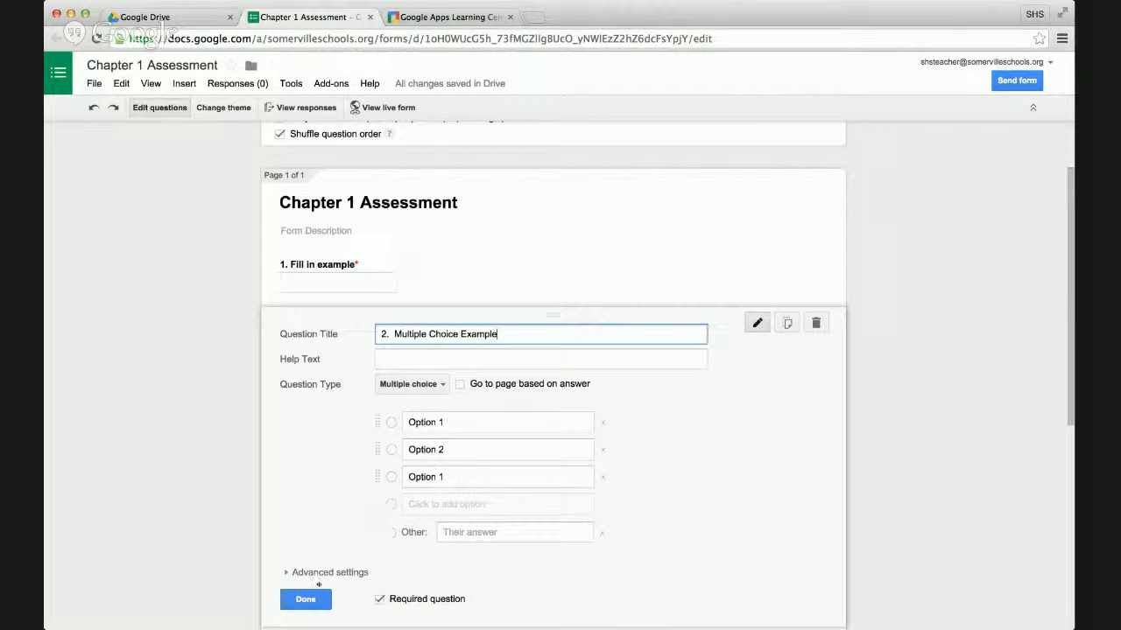
Finish editing question 2, and retitle the drop-down question as "3. Drop down menu example".
left_click(312, 599)
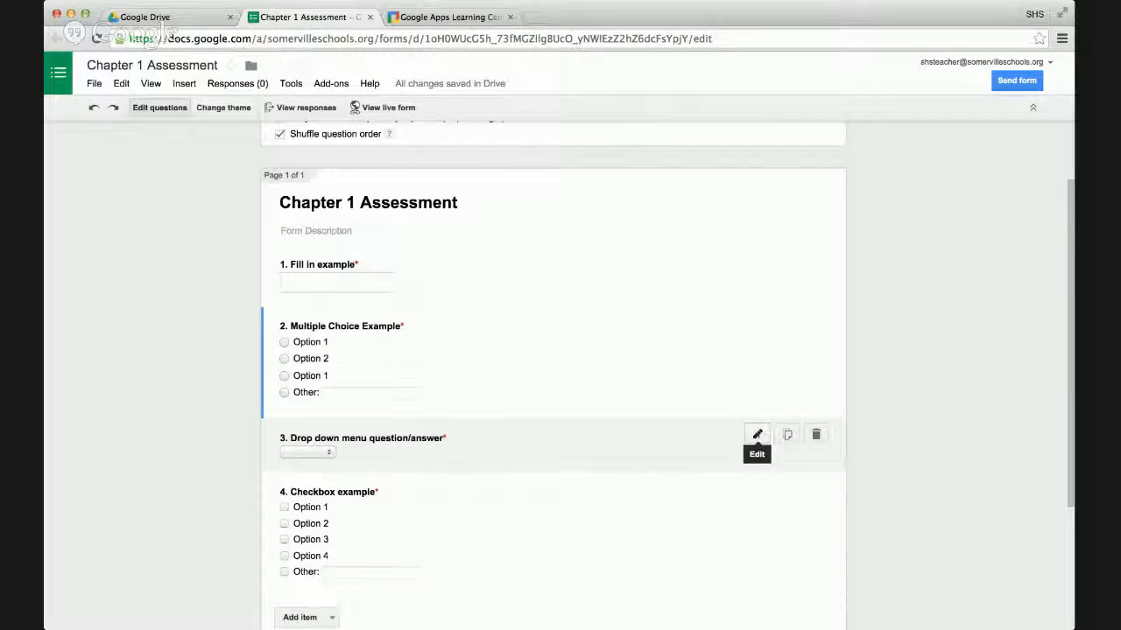
left_click(757, 435)
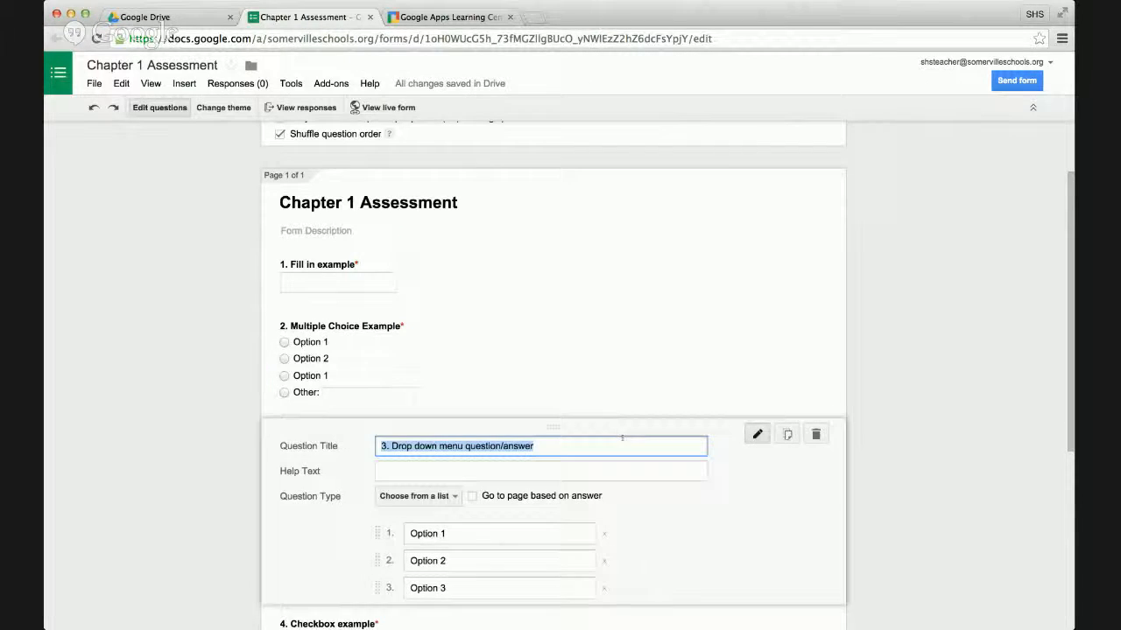
left_click(439, 446)
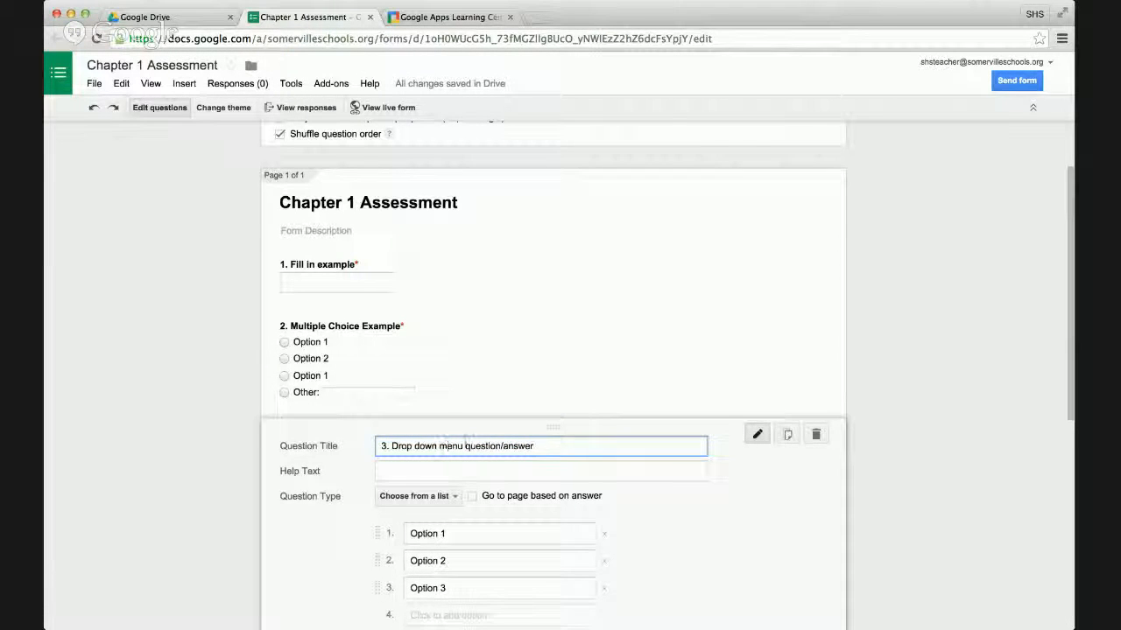
left_click_drag(465, 446, 573, 444)
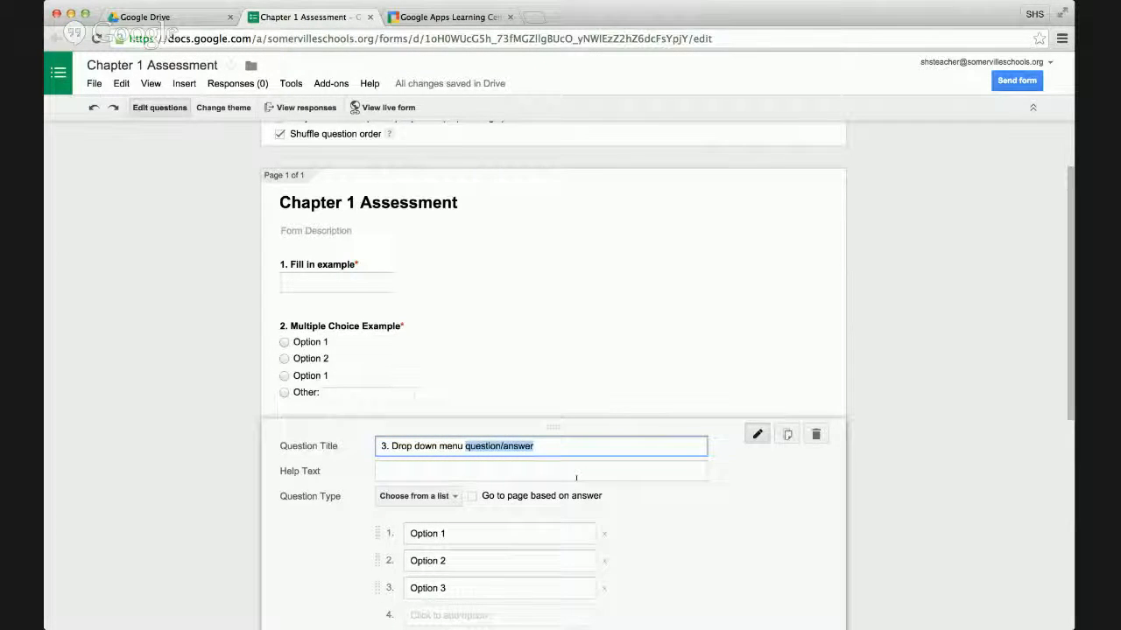
type("example")
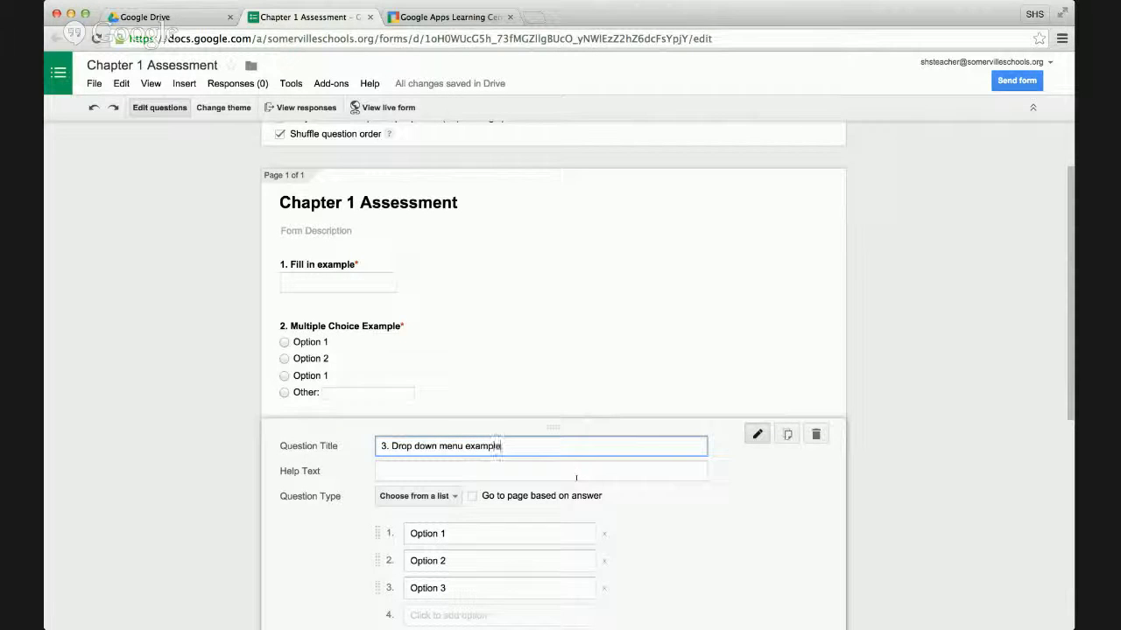
scroll(795, 500, "down", 3)
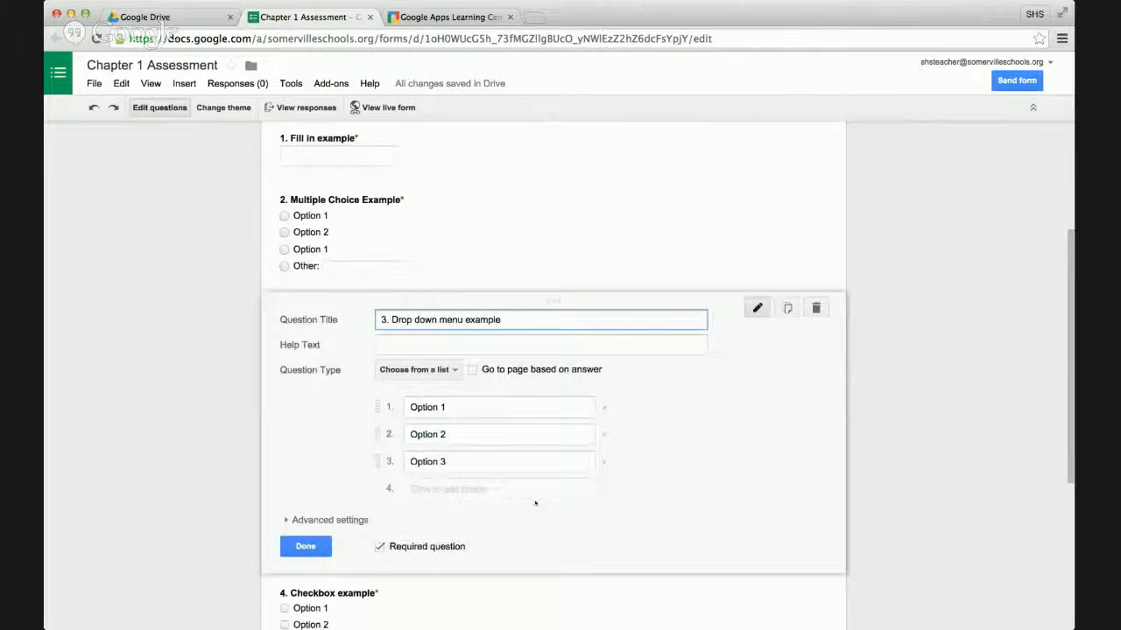
left_click(325, 544)
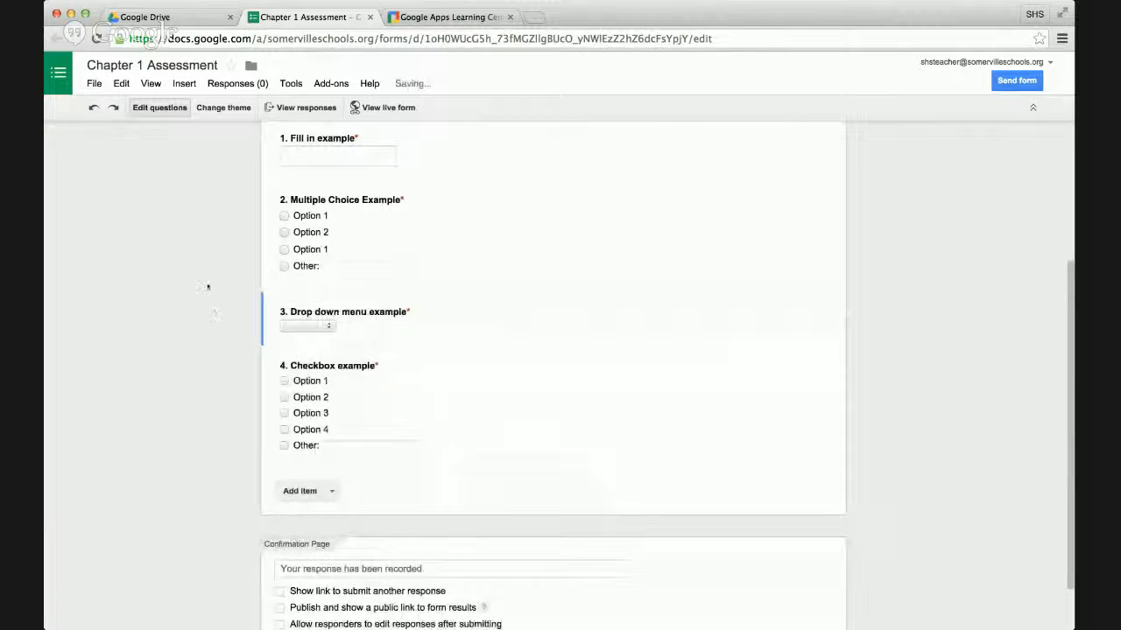
Open the form's sending options, copy the share link, and switch it to a short URL.
scroll(208, 286, "up", 3)
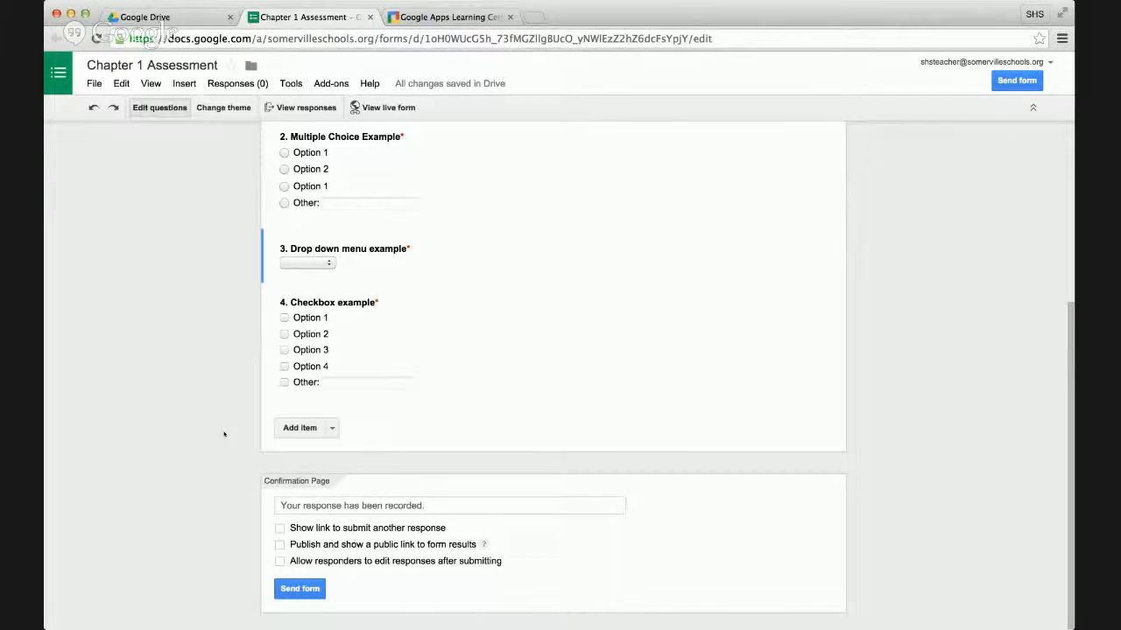
left_click(280, 529)
left_click(1011, 80)
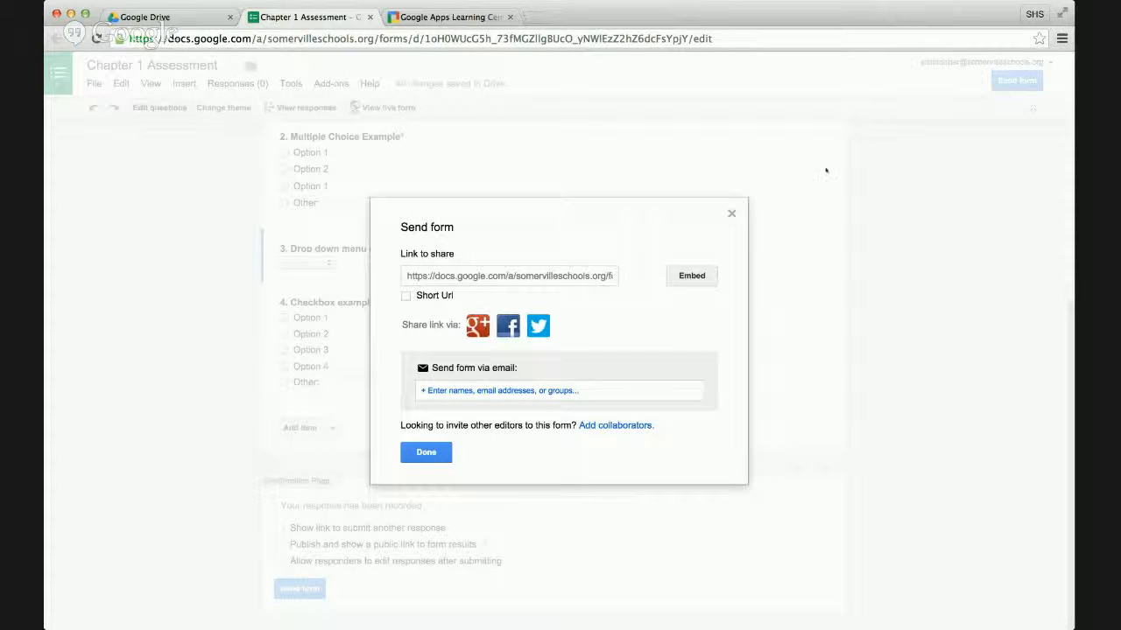
left_click(526, 276)
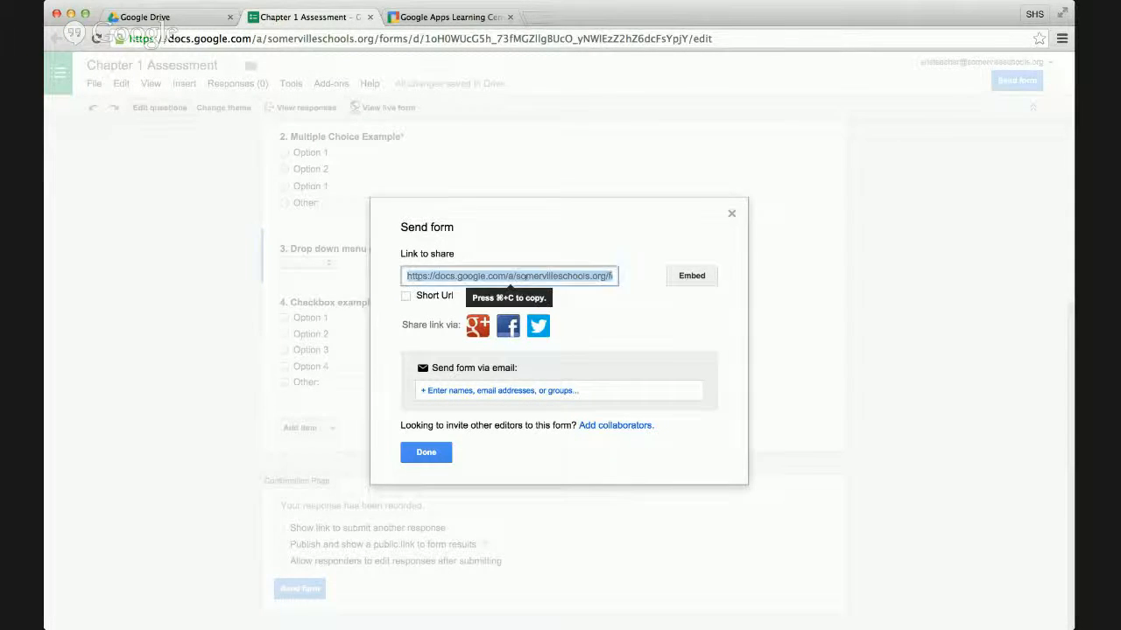
key("super+c")
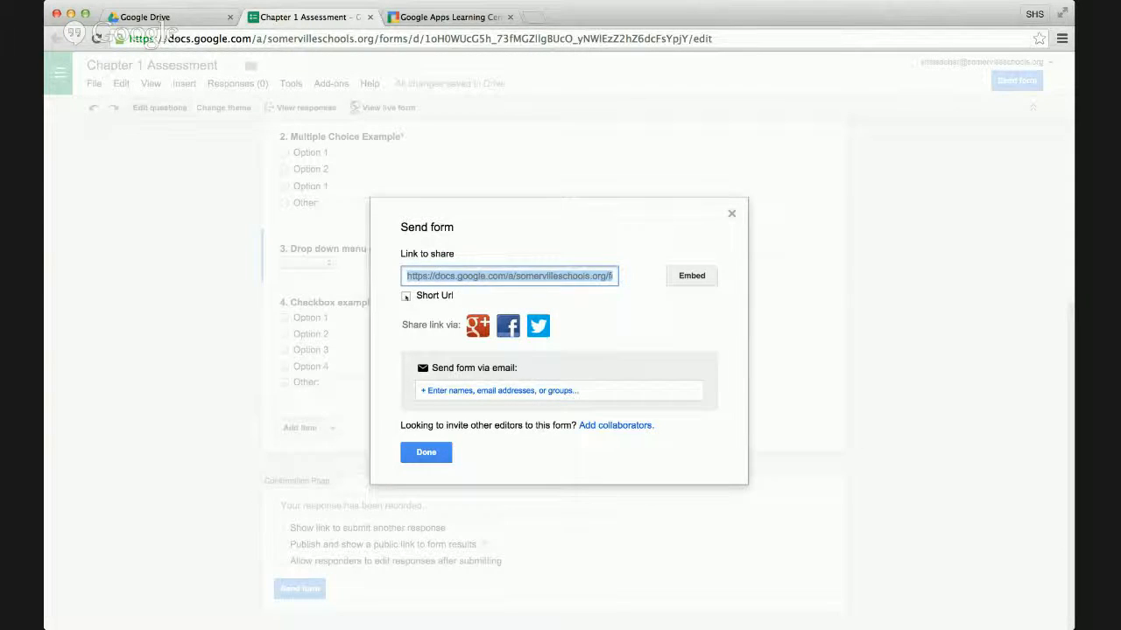
left_click(406, 296)
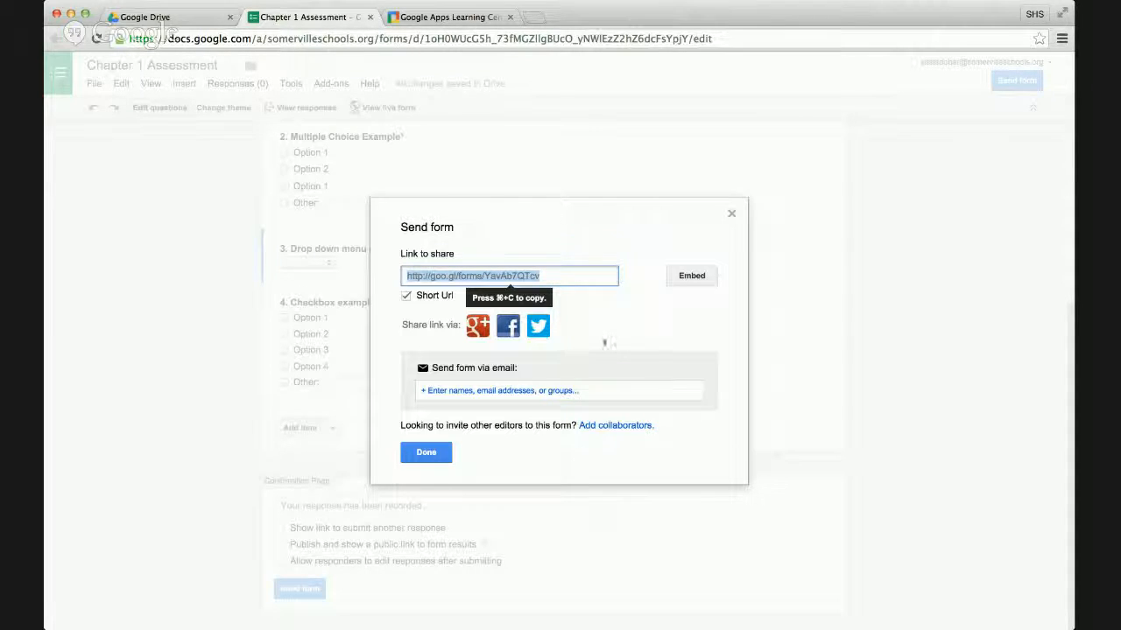
Finish the sending options and create a new spreadsheet named "Chapter 1 Assessment (Responses)" as the response destination.
left_click(433, 455)
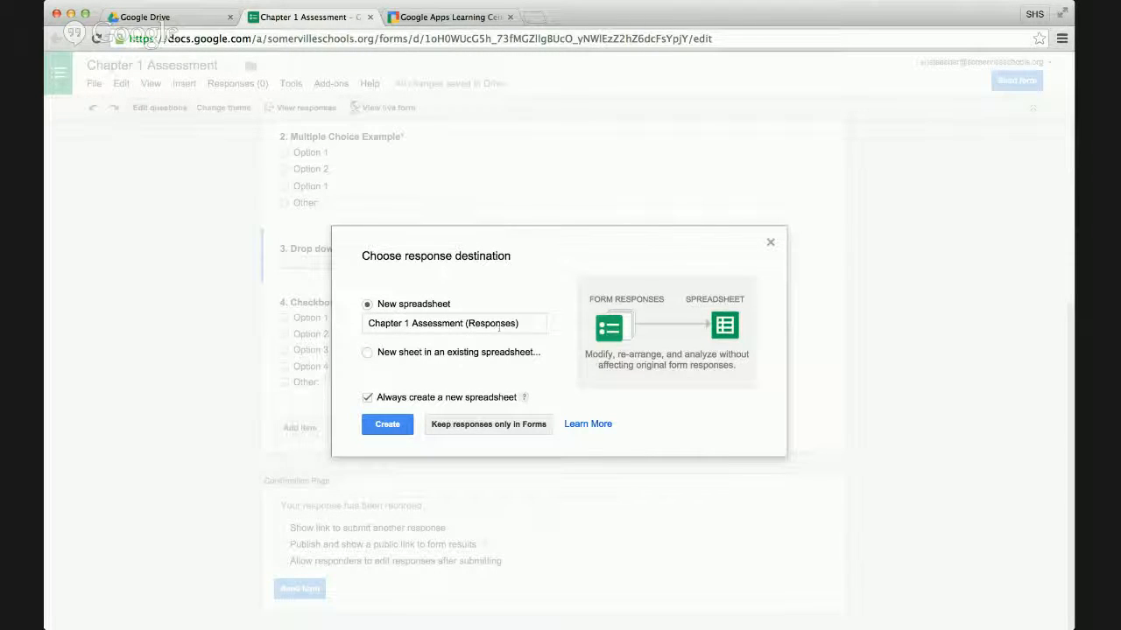
left_click(388, 424)
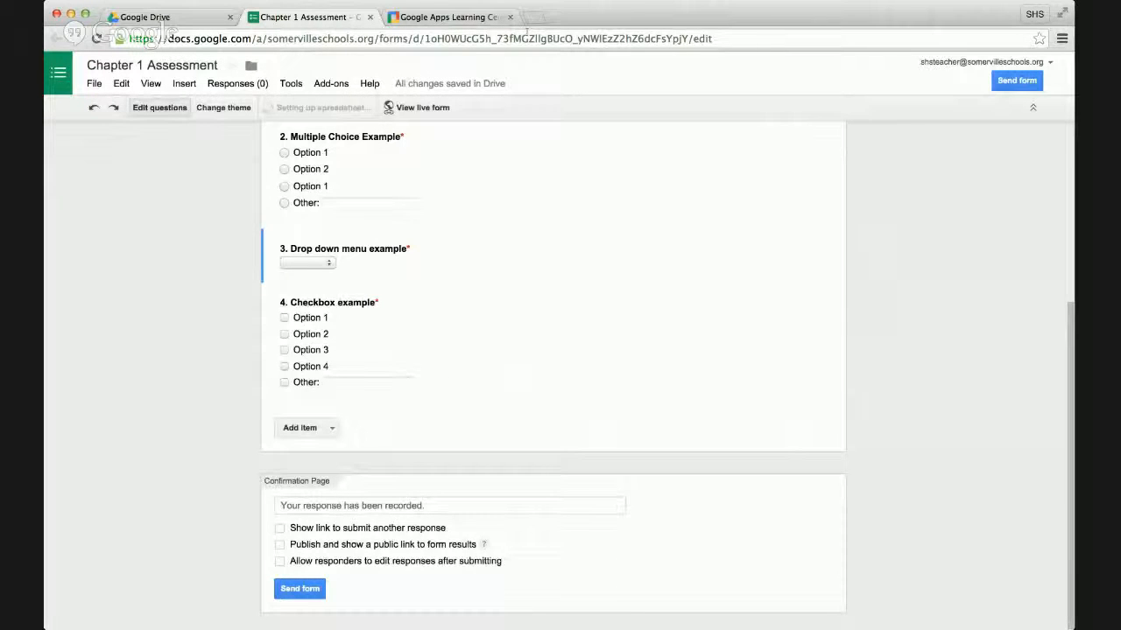
left_click(533, 18)
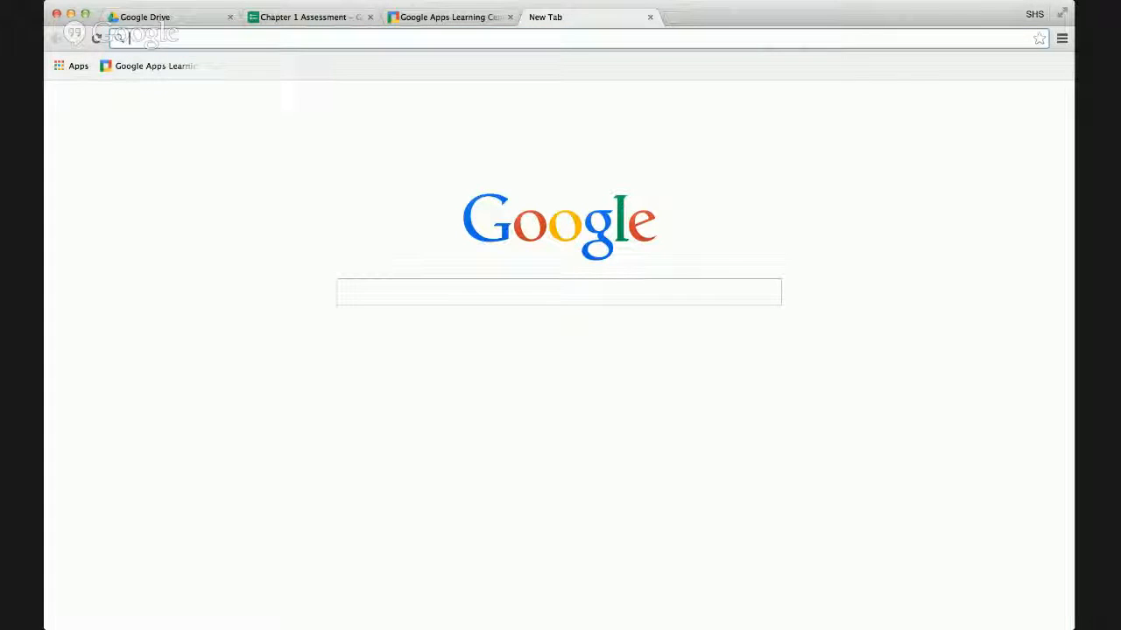
left_click(1035, 14)
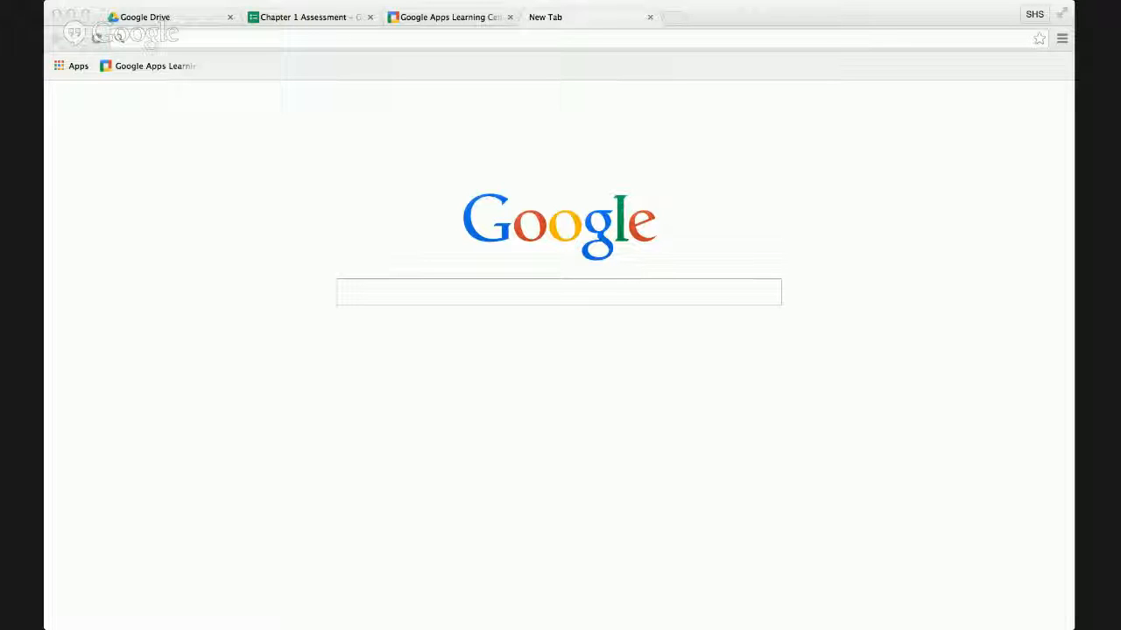
left_click(406, 265)
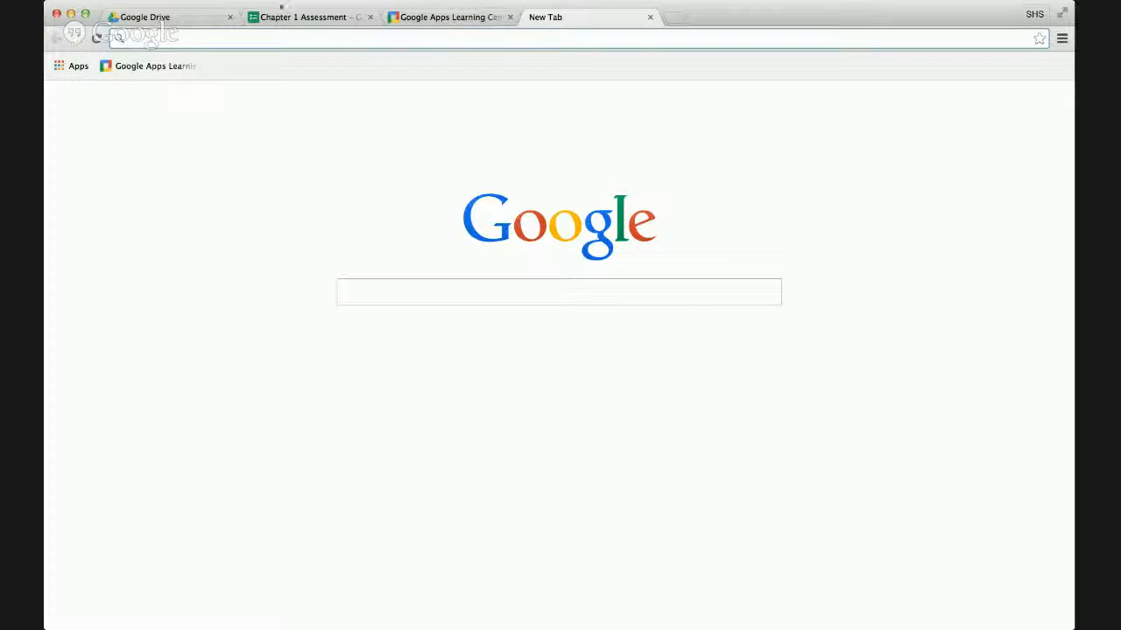
Return to the Chapter 1 Assessment form and open its collected responses in the spreadsheet.
left_click(296, 17)
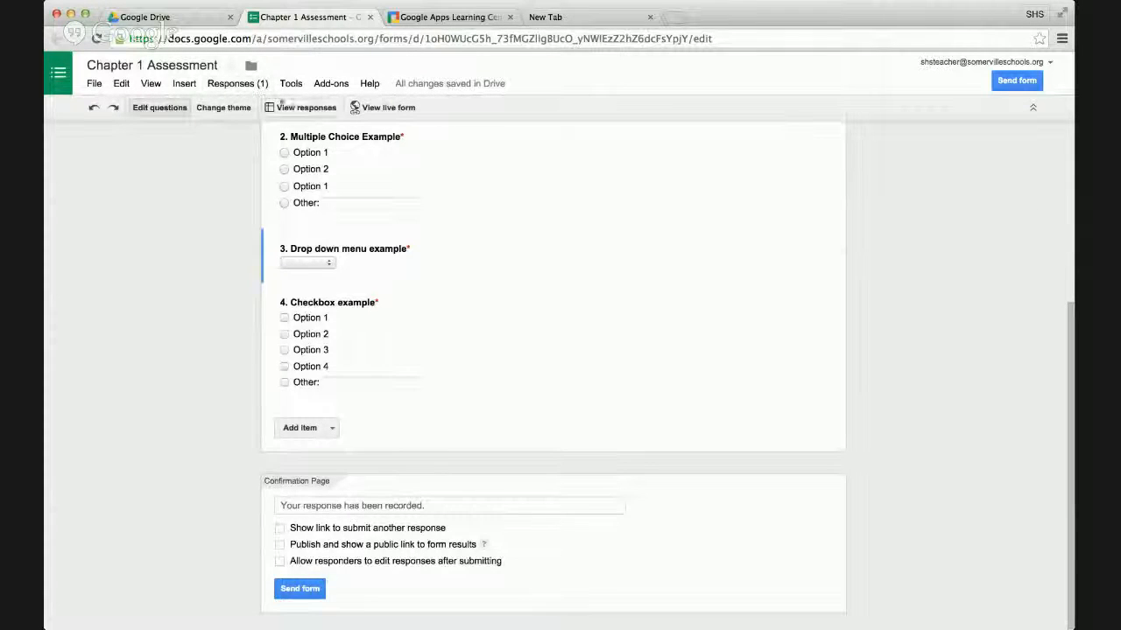
left_click(299, 108)
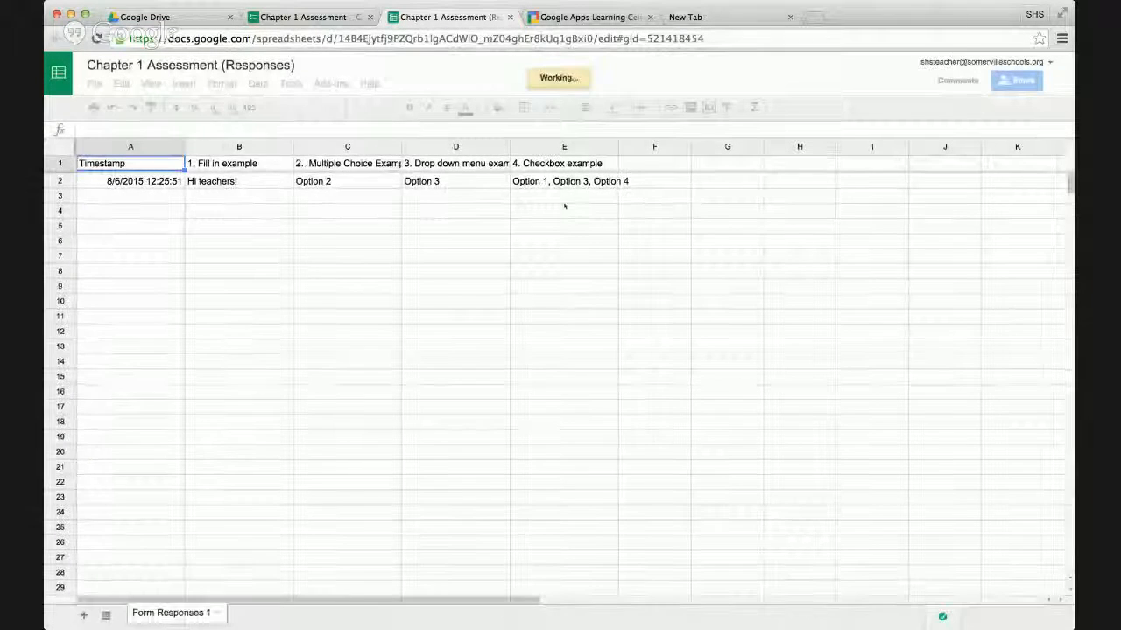
Go back to the form editor and review the form settings and the four example questions.
left_click(322, 19)
scroll(488, 343, "up", 3)
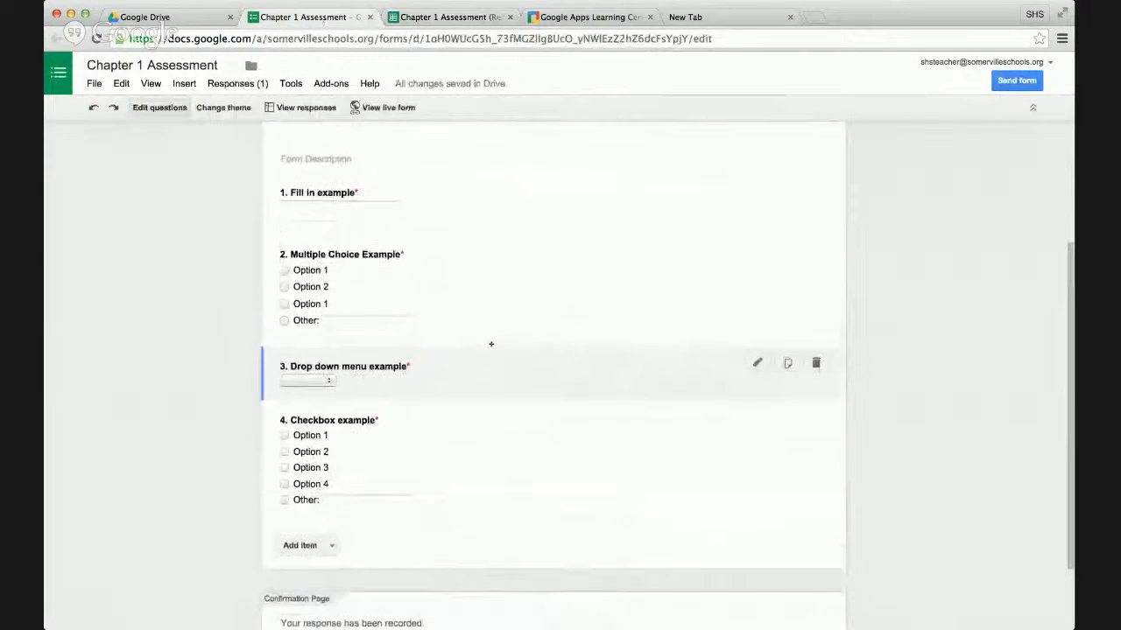
scroll(491, 343, "up", 1)
scroll(491, 343, "down", 1)
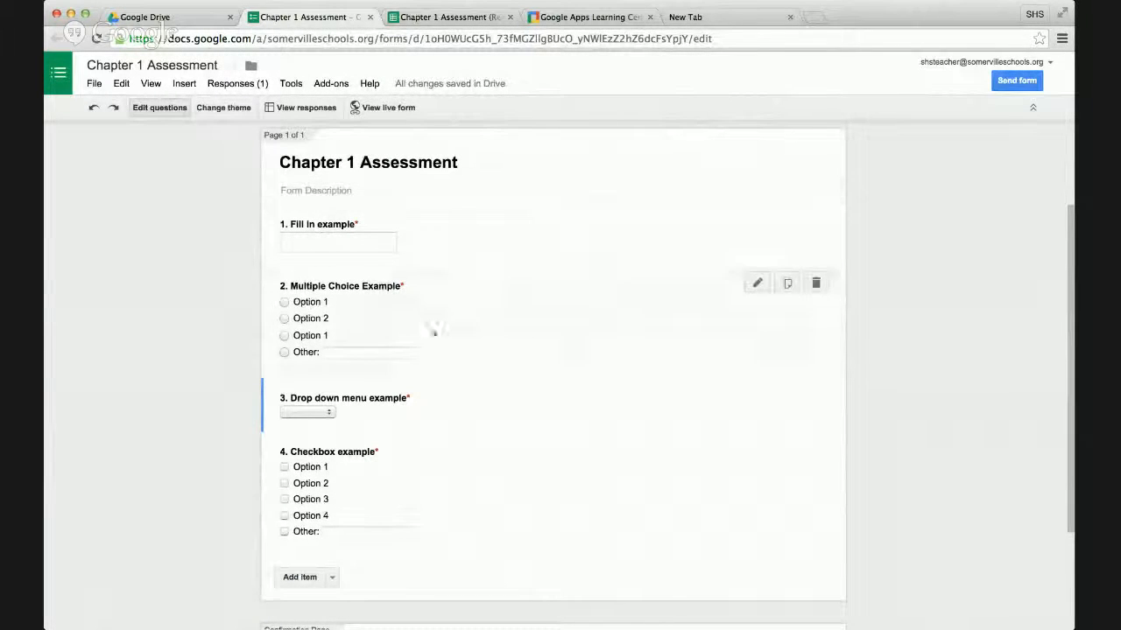
scroll(457, 298, "up", 3)
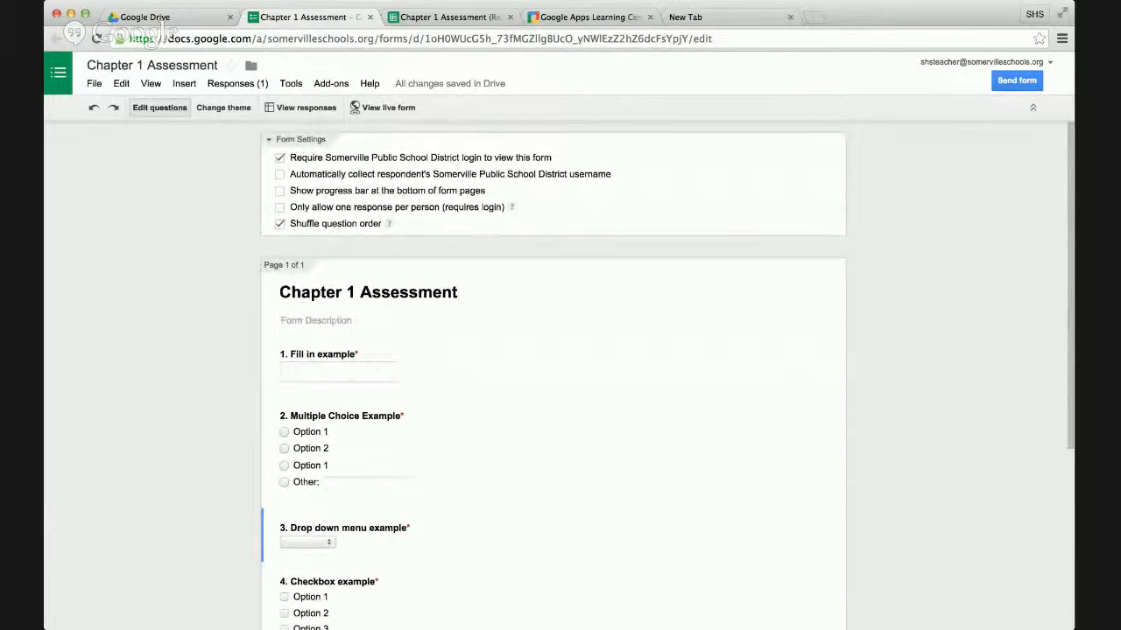
Recheck the response spreadsheet, and open the live version of the form from the form editor.
left_click(448, 17)
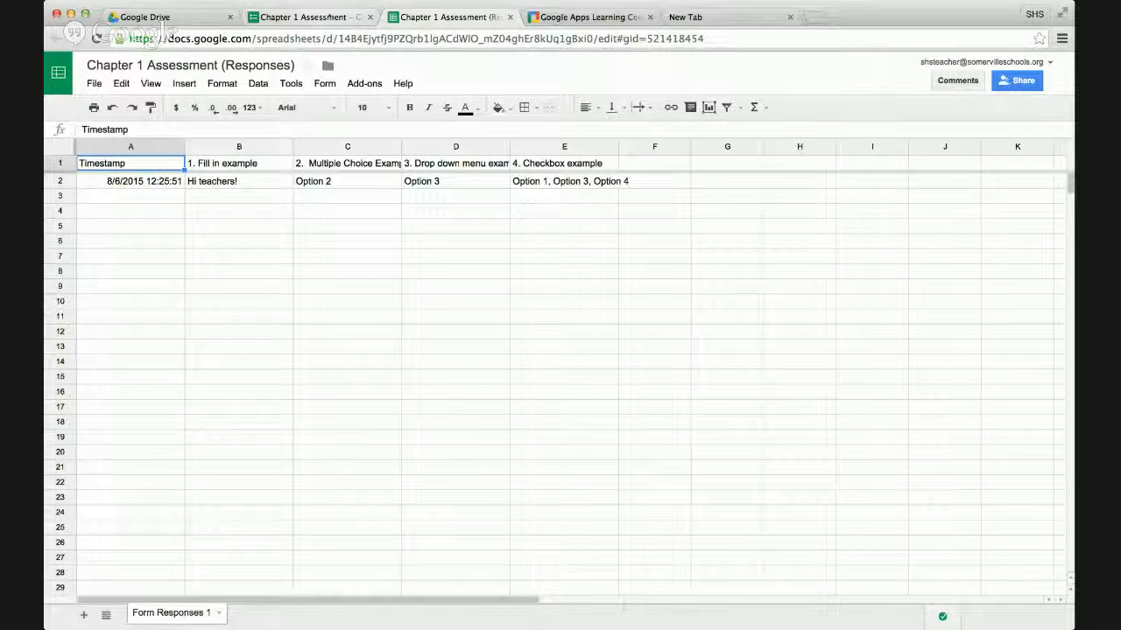
left_click(330, 18)
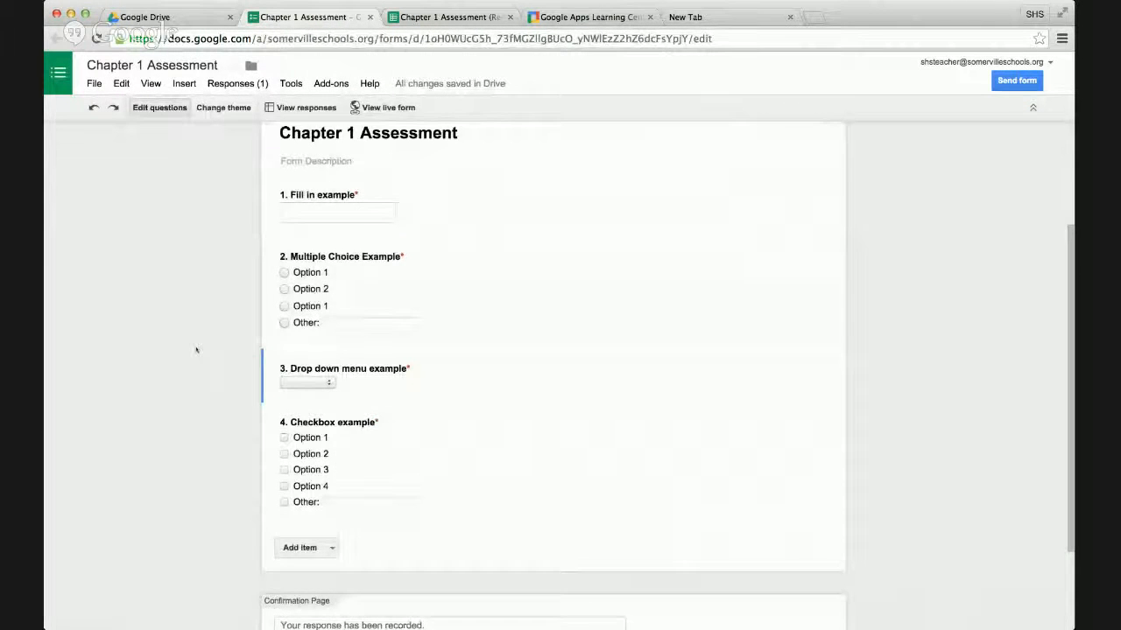
scroll(193, 349, "up", 4)
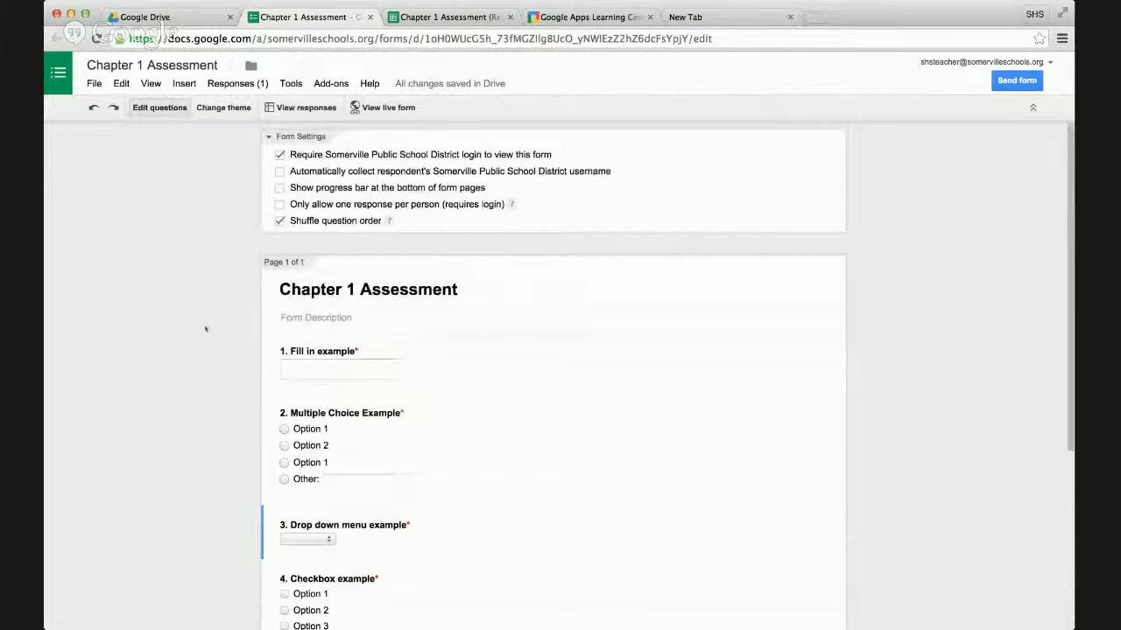
scroll(206, 330, "down", 1)
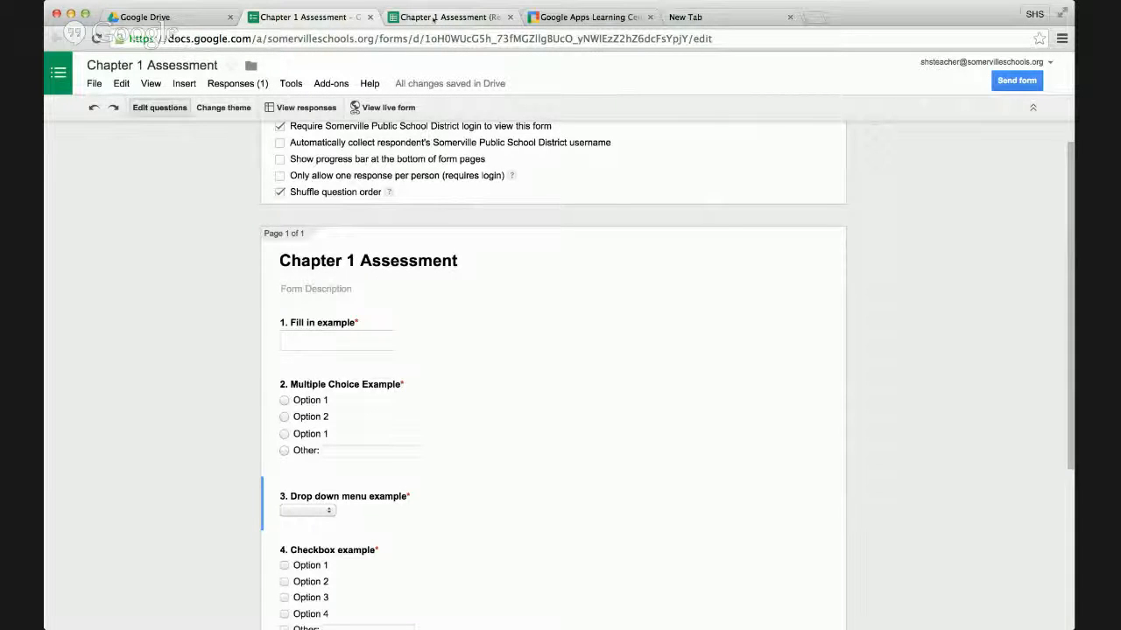
left_click(380, 107)
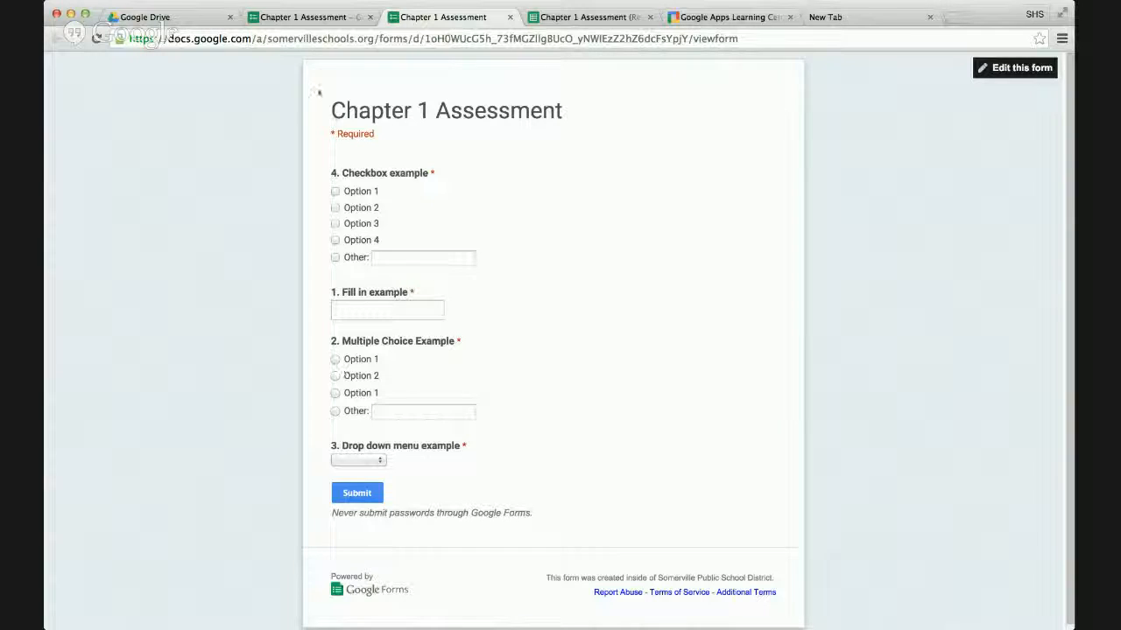
Return to the form editor and remove the number from question 1's title, leaving "Fill in example".
left_click(319, 18)
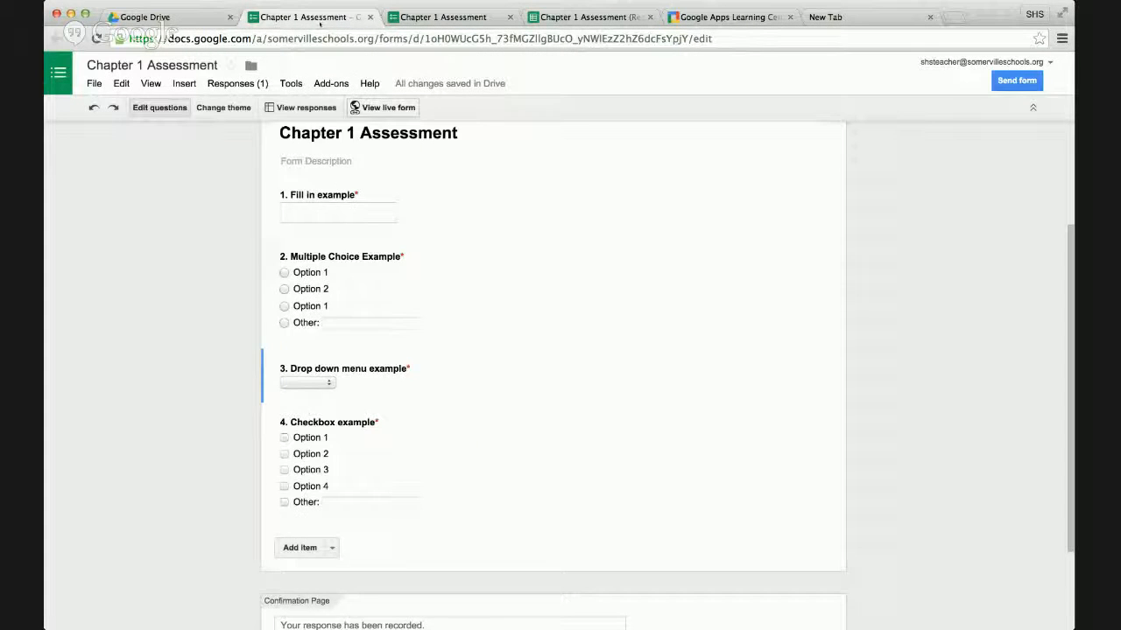
left_click(536, 221)
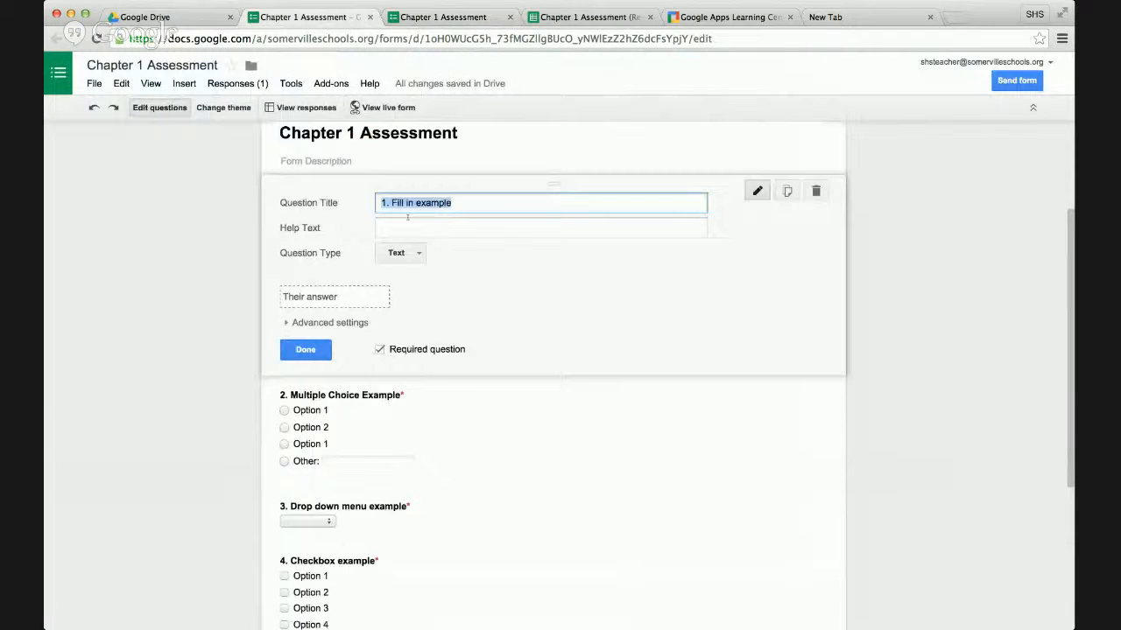
left_click(386, 202)
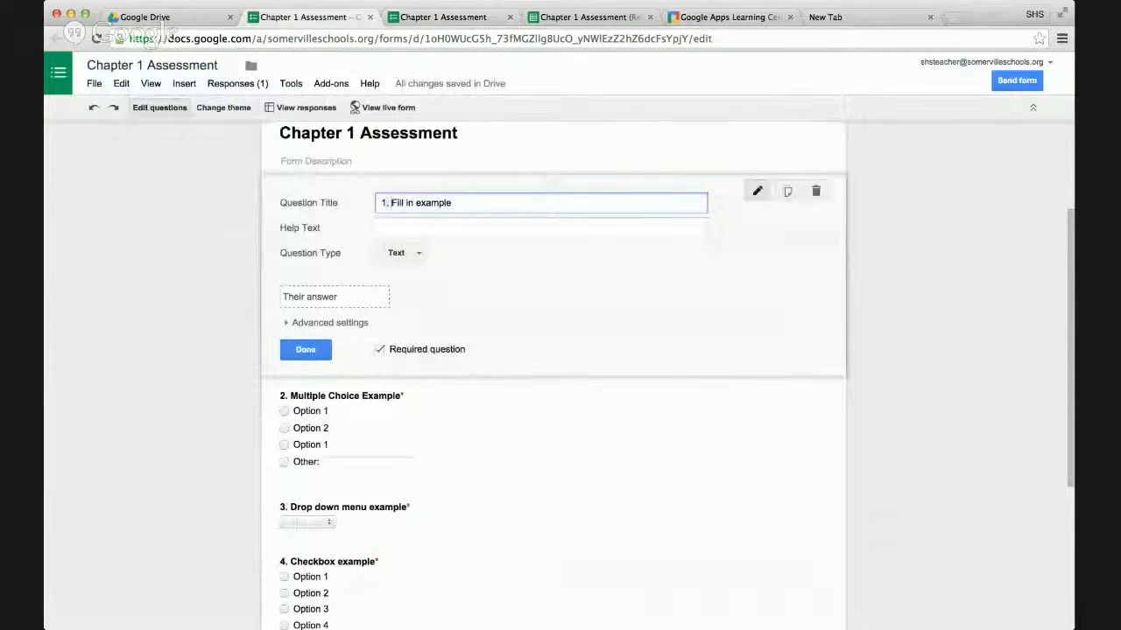
left_click_drag(392, 202, 361, 204)
key("BackSpace")
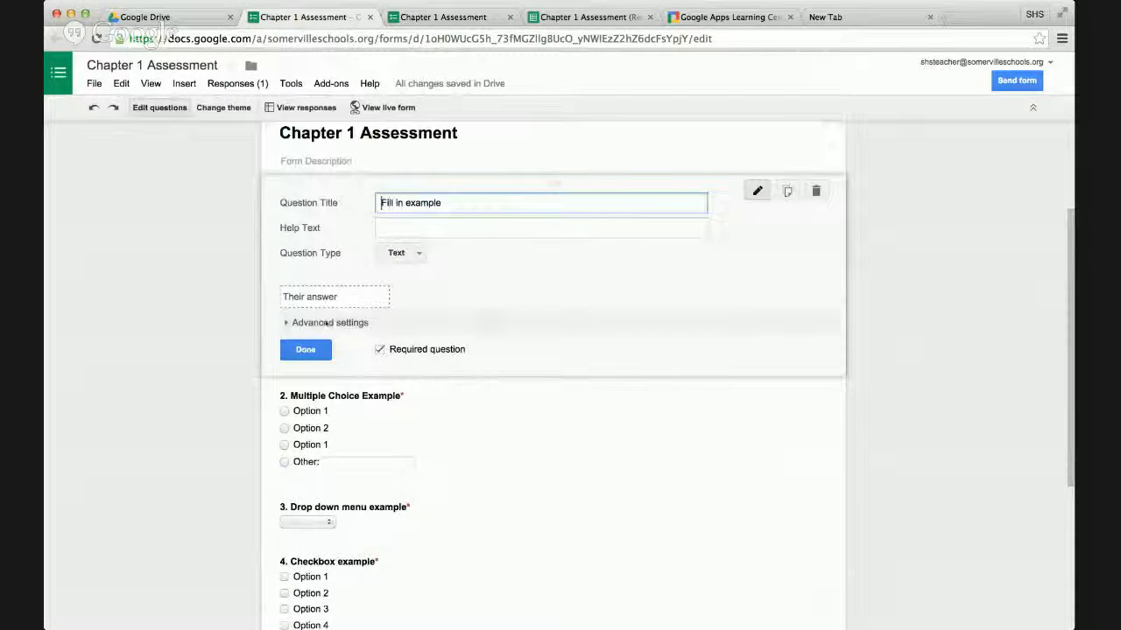
left_click(305, 349)
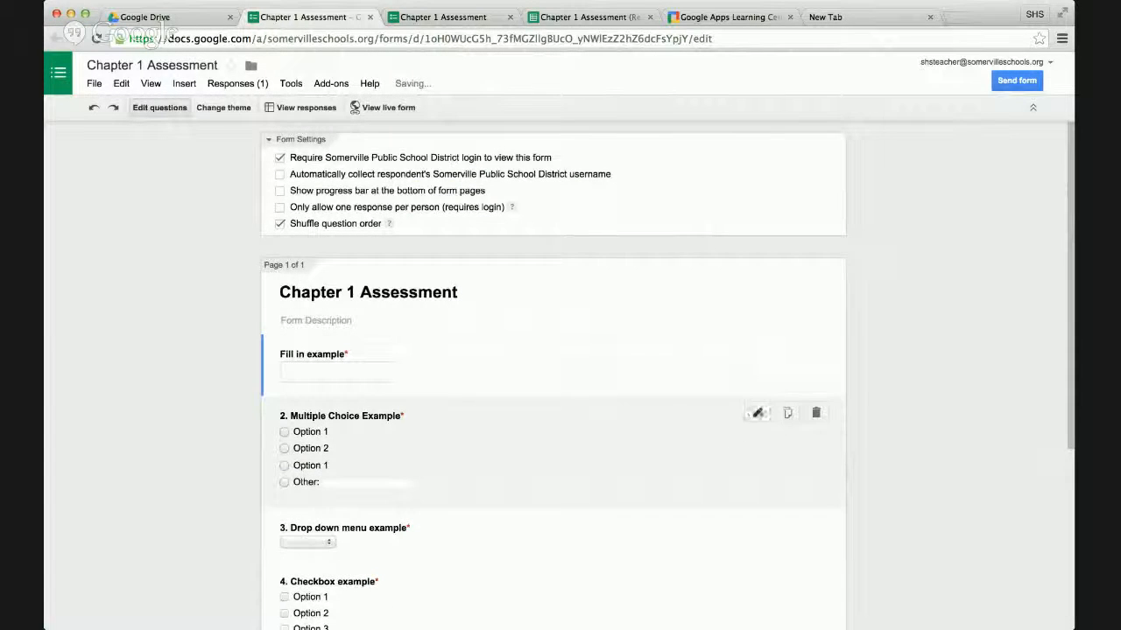
Remove the number from question 2's title, leaving "Multiple Choice Example", and finish editing the question.
left_click(757, 411)
left_click(394, 424)
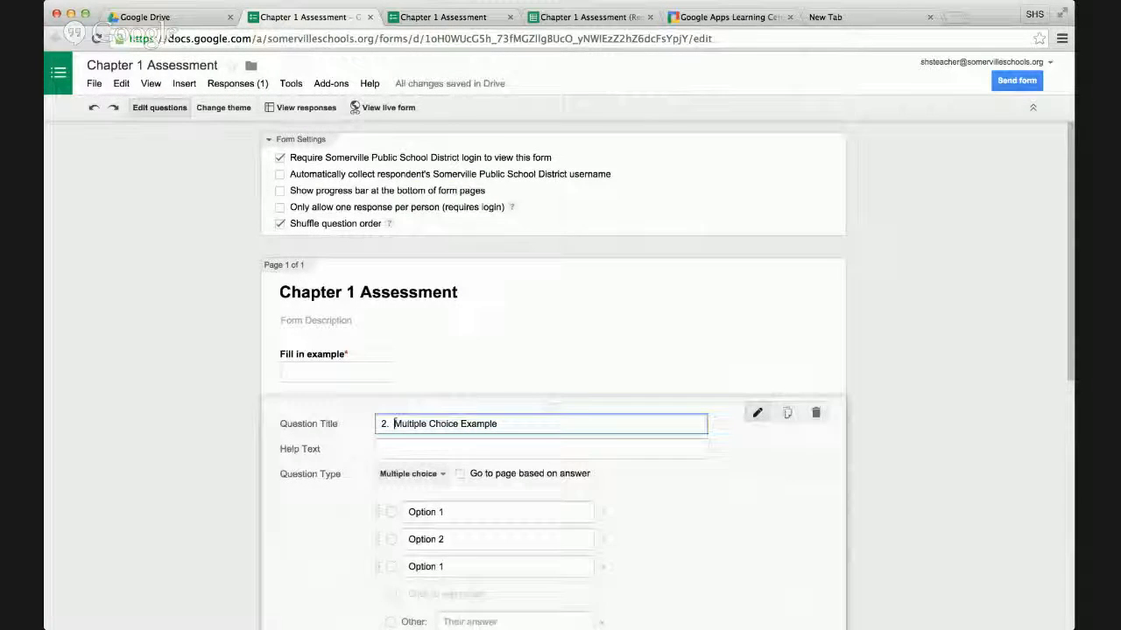
left_click_drag(394, 423, 372, 426)
key("BackSpace")
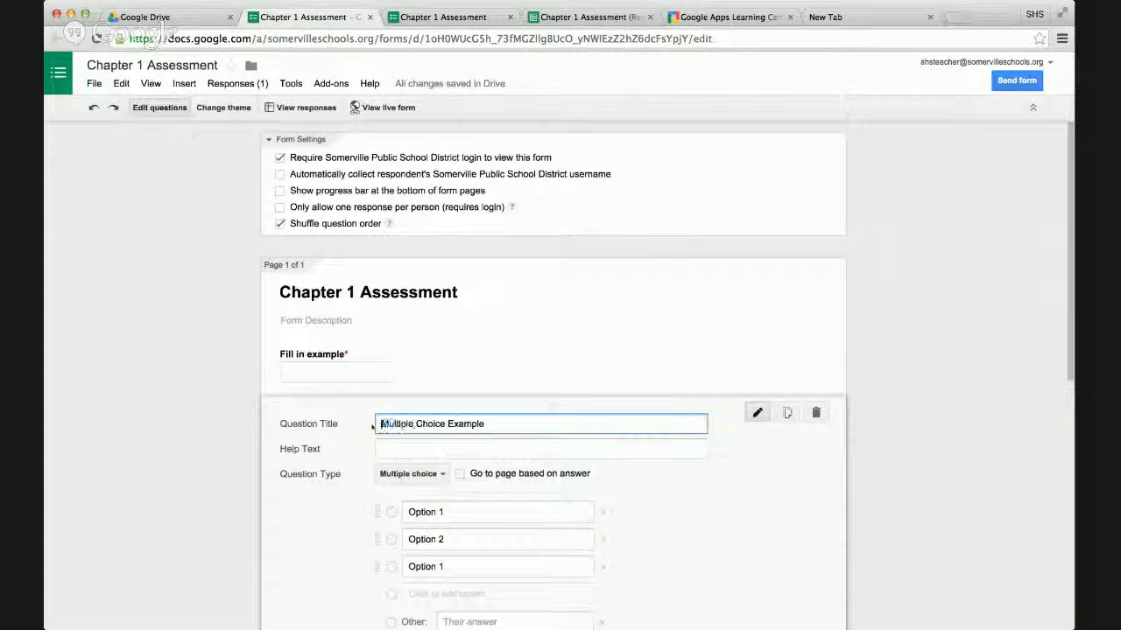
scroll(311, 523, "down", 3)
left_click(305, 499)
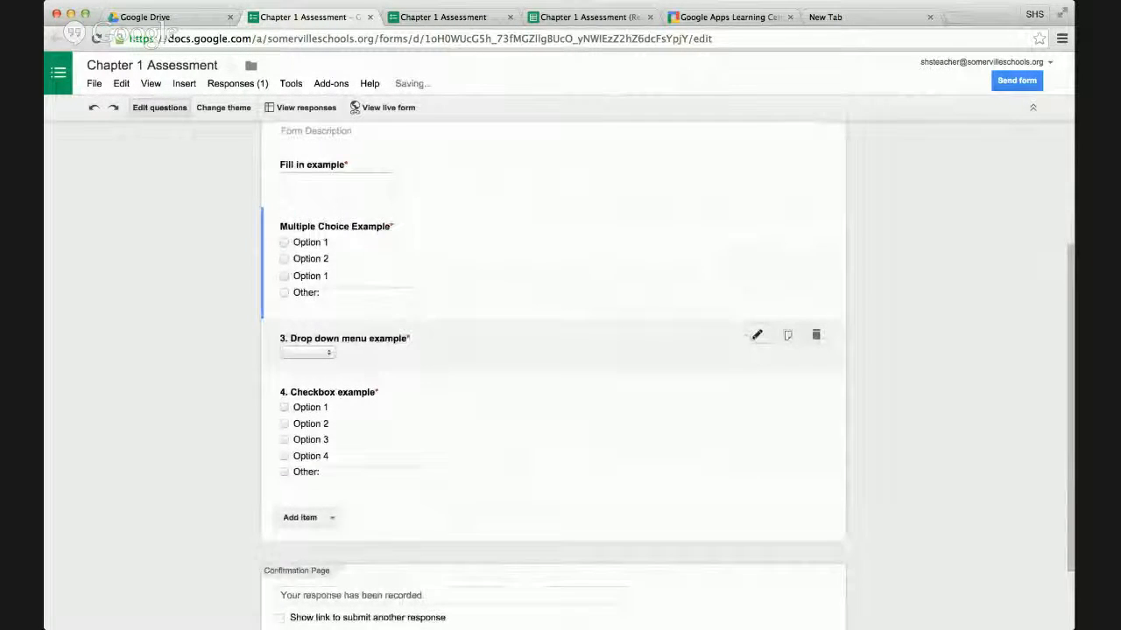
Remove the number from question 3's title, leaving "Drop down menu example", and finish editing the question.
left_click(758, 334)
left_click(390, 346)
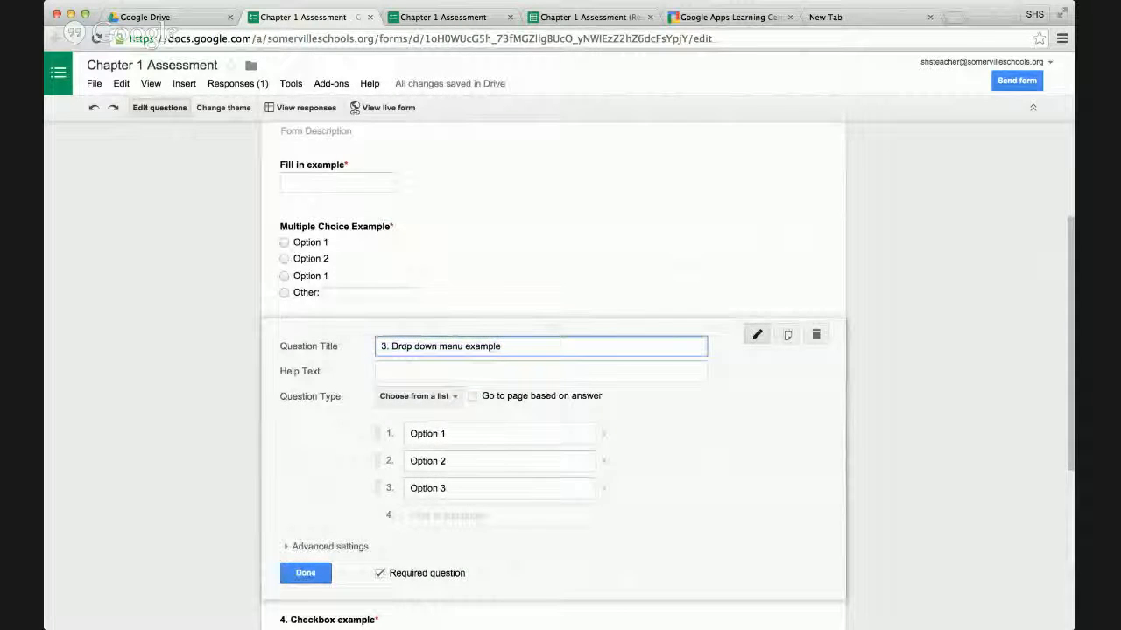
key("BackSpace")
key("BackSpace")
key("BackSpace")
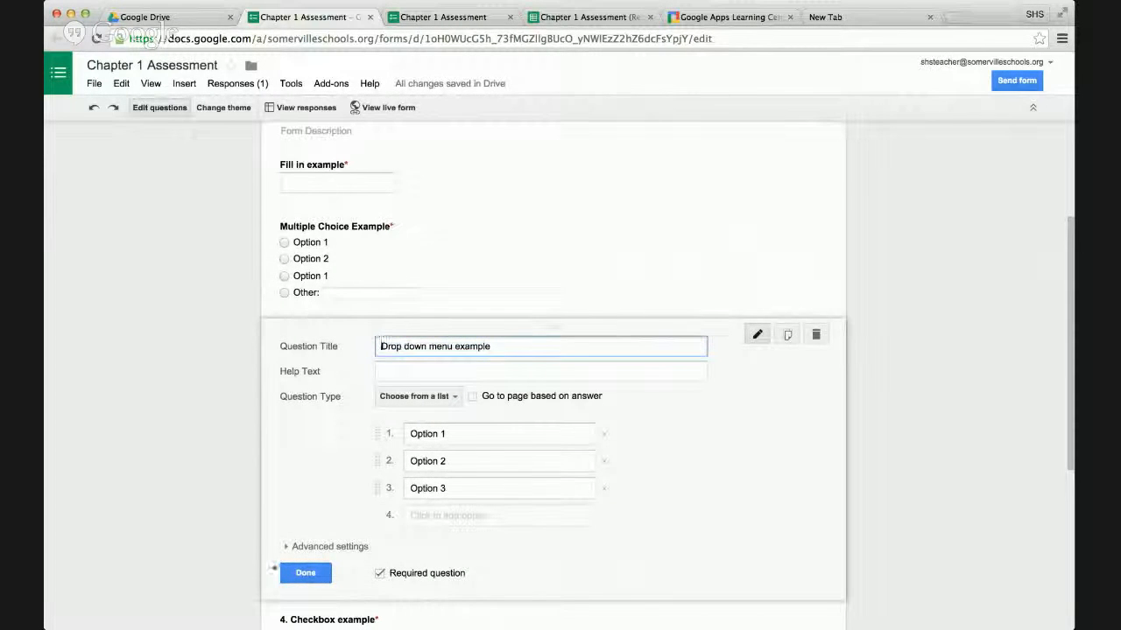
left_click(306, 573)
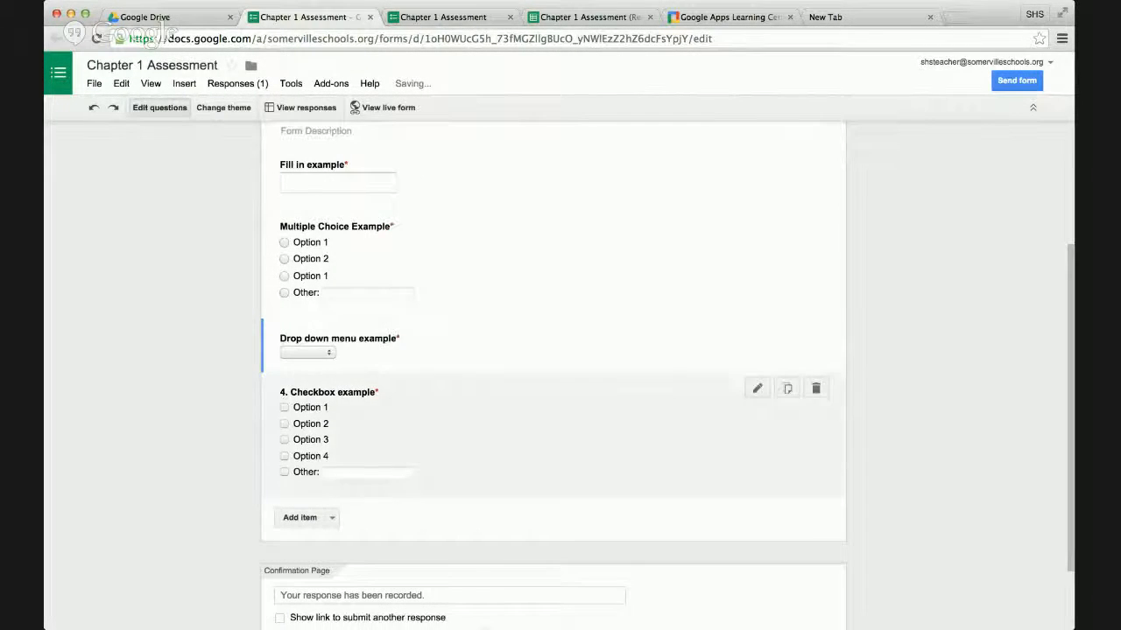
Remove the number from question 4's title, leaving "Checkbox example", and finish editing the question.
left_click(758, 387)
left_click(382, 400)
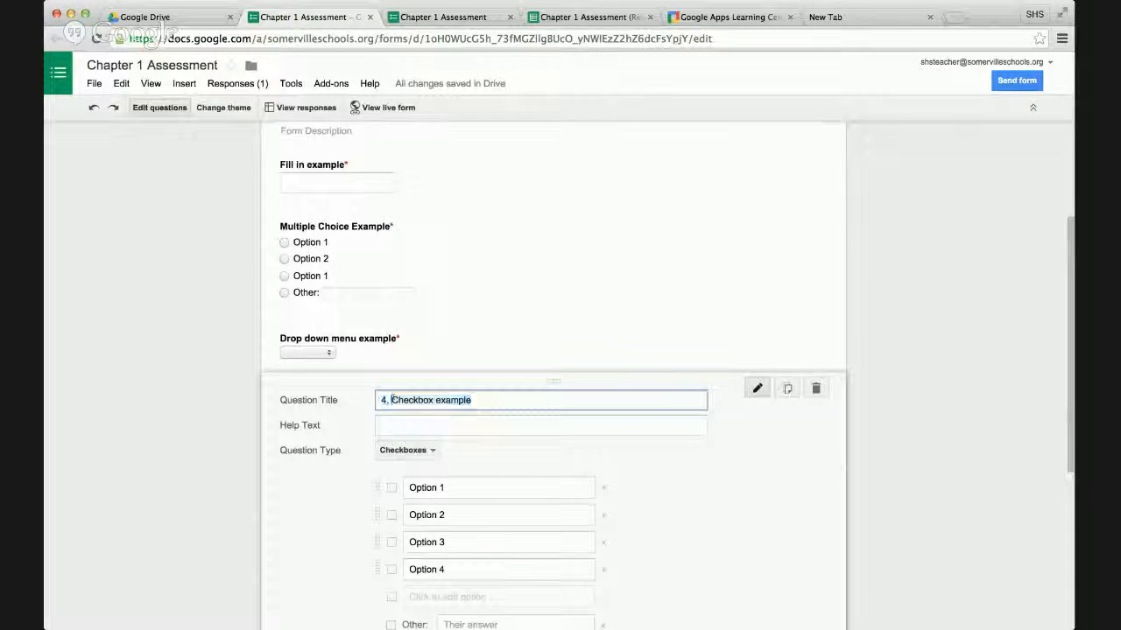
left_click_drag(391, 400, 359, 400)
key("BackSpace")
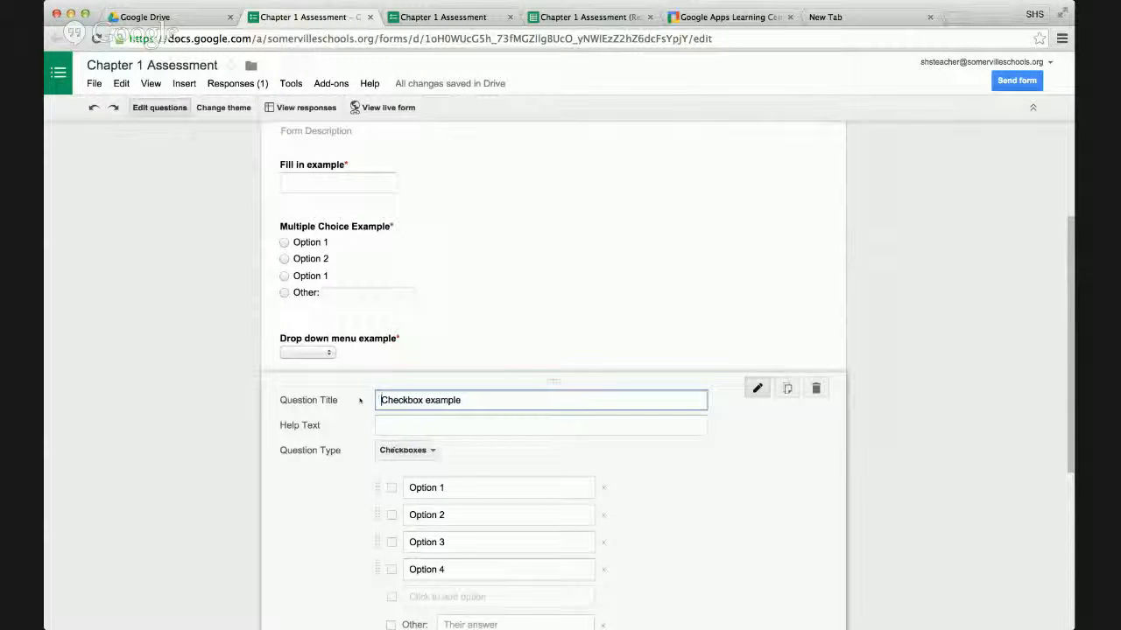
scroll(288, 468, "down", 3)
scroll(287, 473, "down", 5)
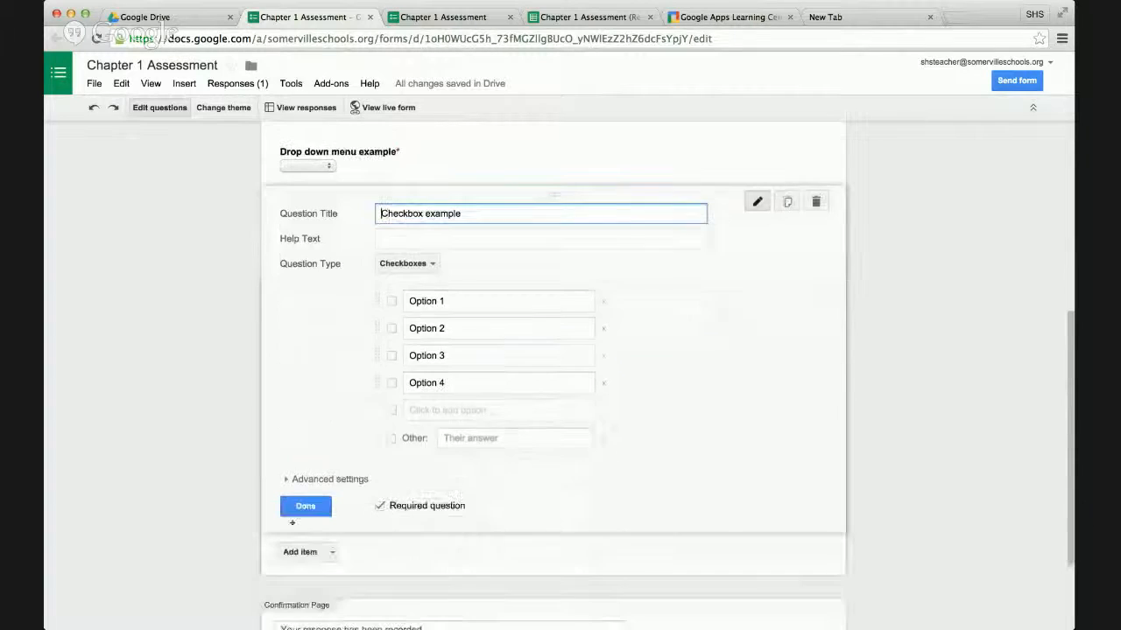
left_click(302, 505)
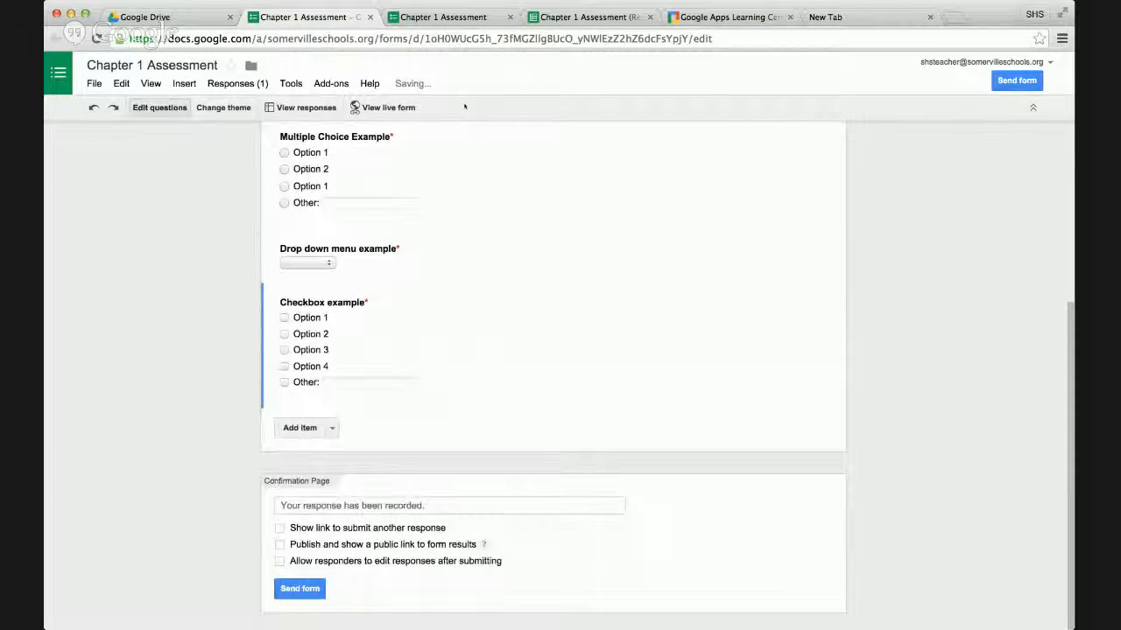
Check the unnumbered questions and their order on the live form, and return to the form editor.
left_click(462, 18)
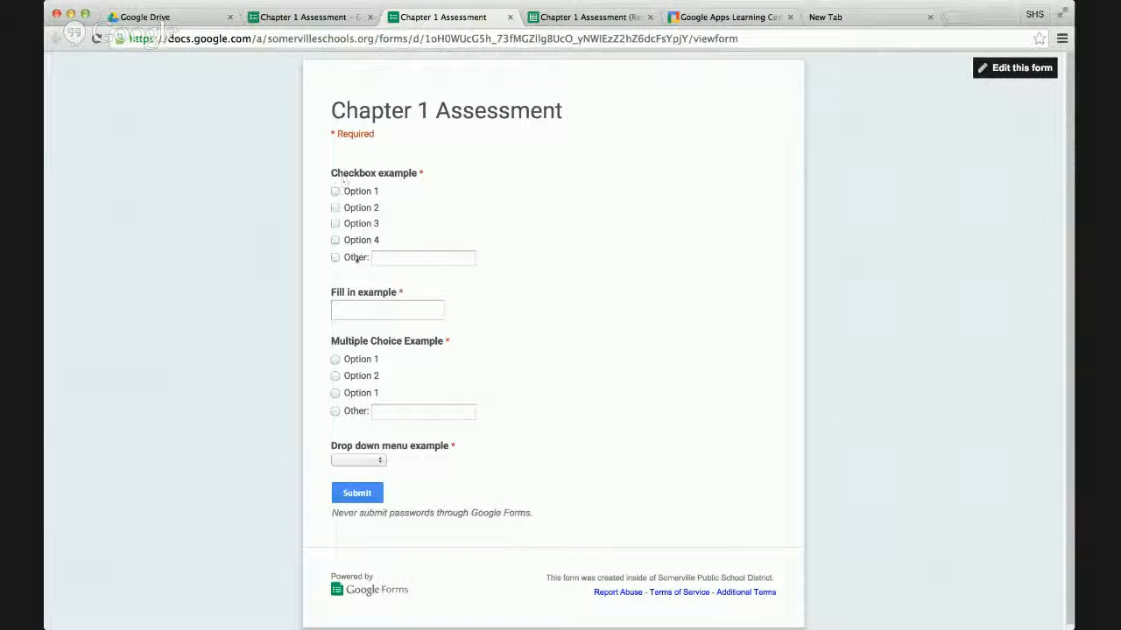
left_click(338, 18)
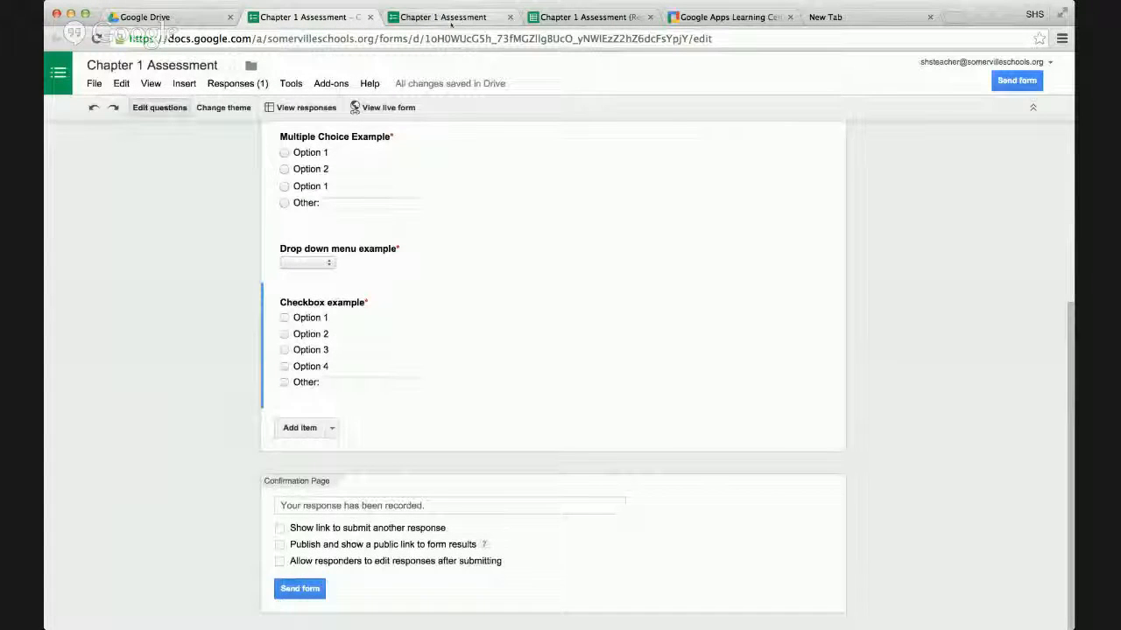
Switch to Google Drive and create a new Google Form in the Assignments folder, accepting the shared folder's permissions.
left_click(166, 16)
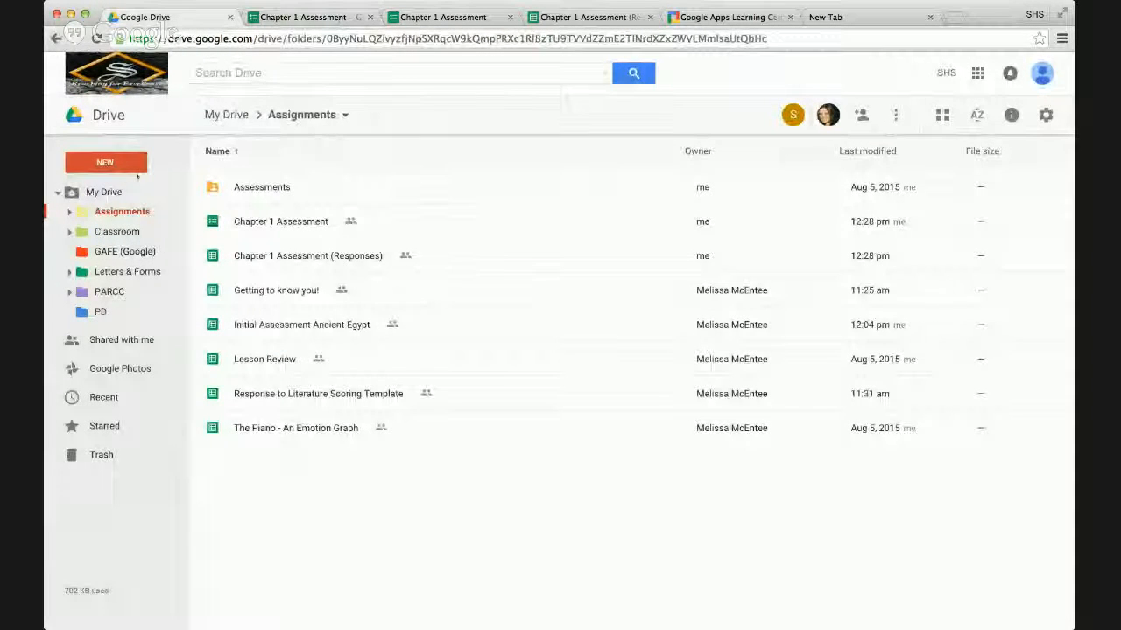
left_click(113, 163)
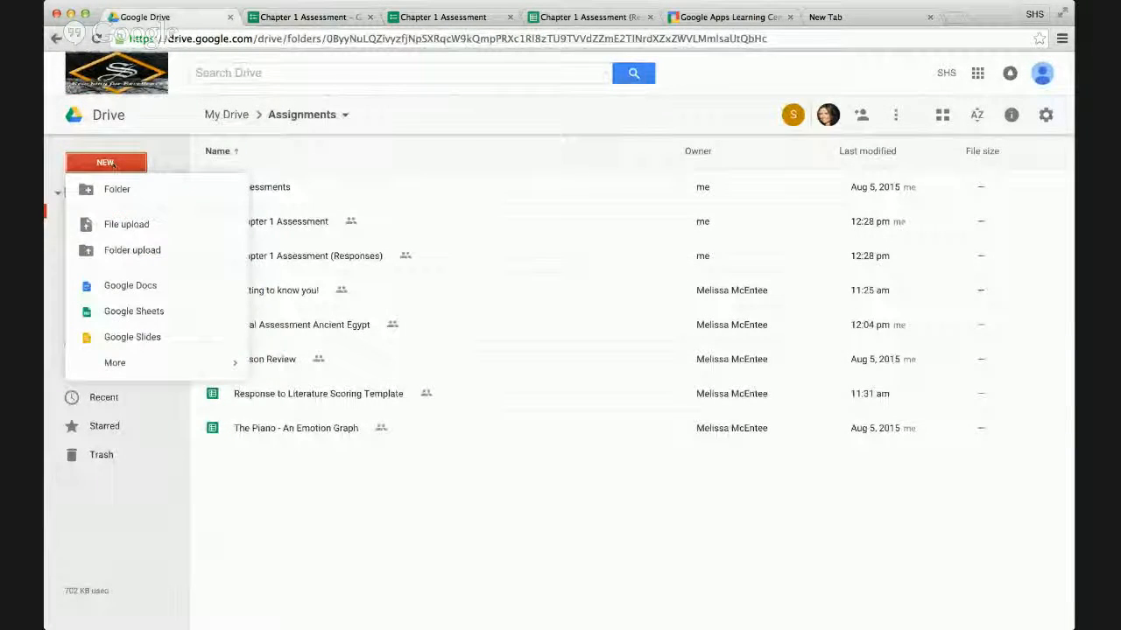
mouse_move(150, 365)
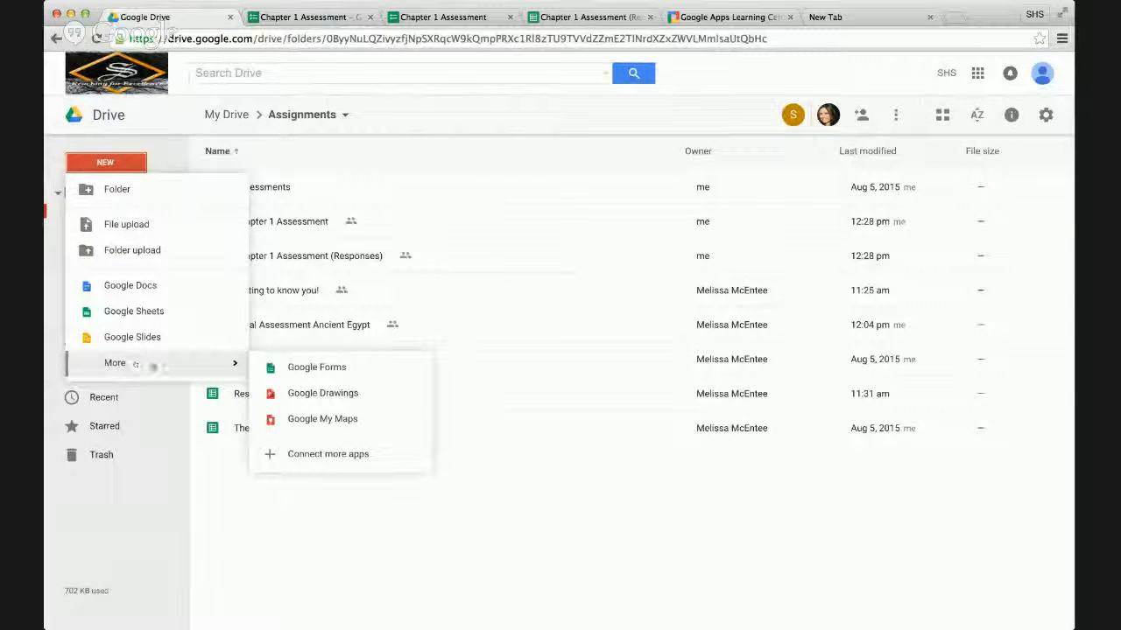
left_click(350, 371)
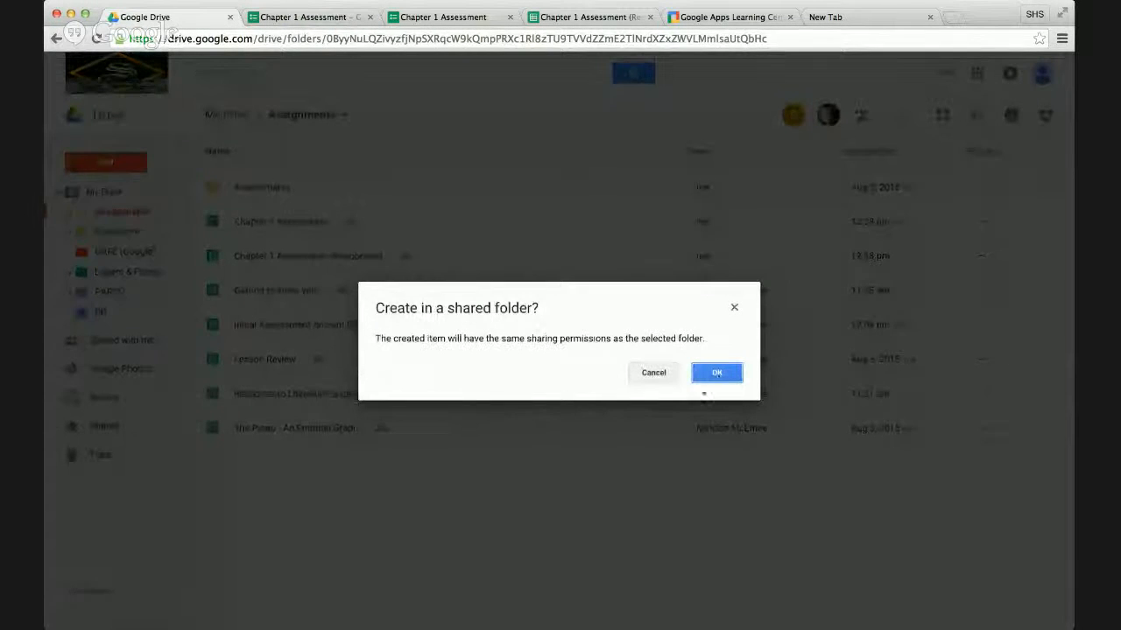
left_click(716, 373)
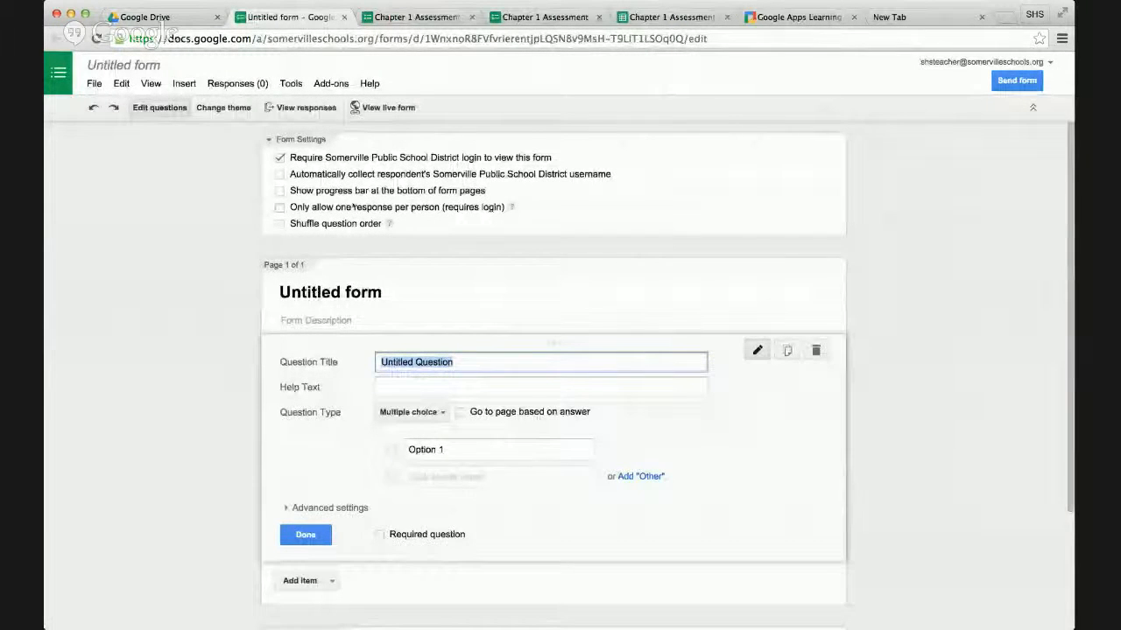
Return to the Chapter 1 Assessment editor, look at the file commands such as making a copy, and review the form's questions.
left_click(432, 16)
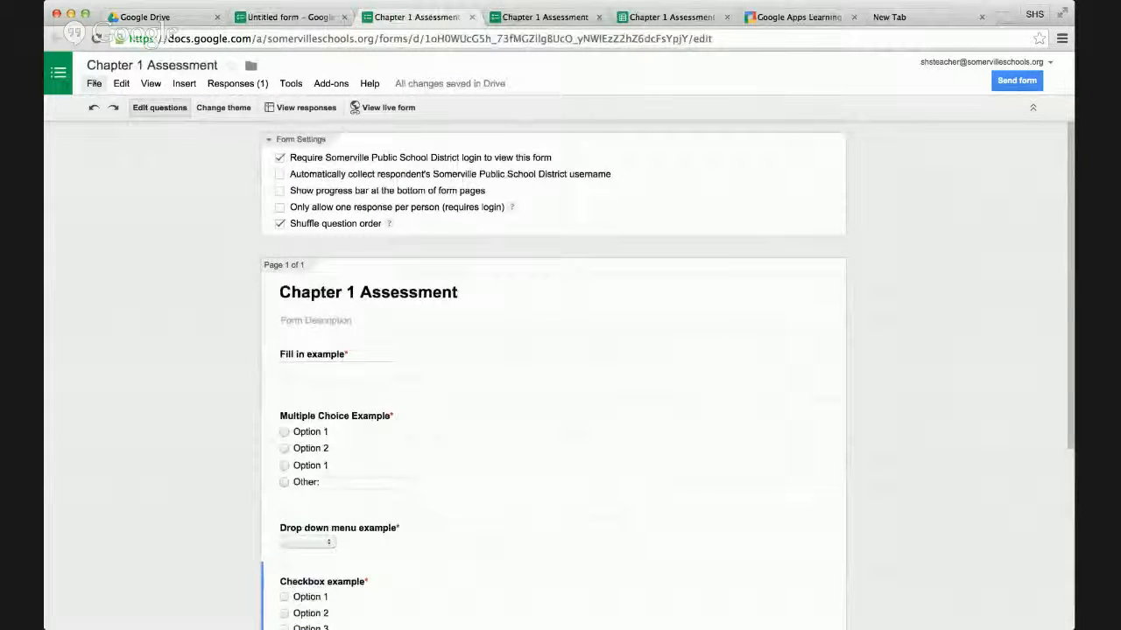
left_click(95, 84)
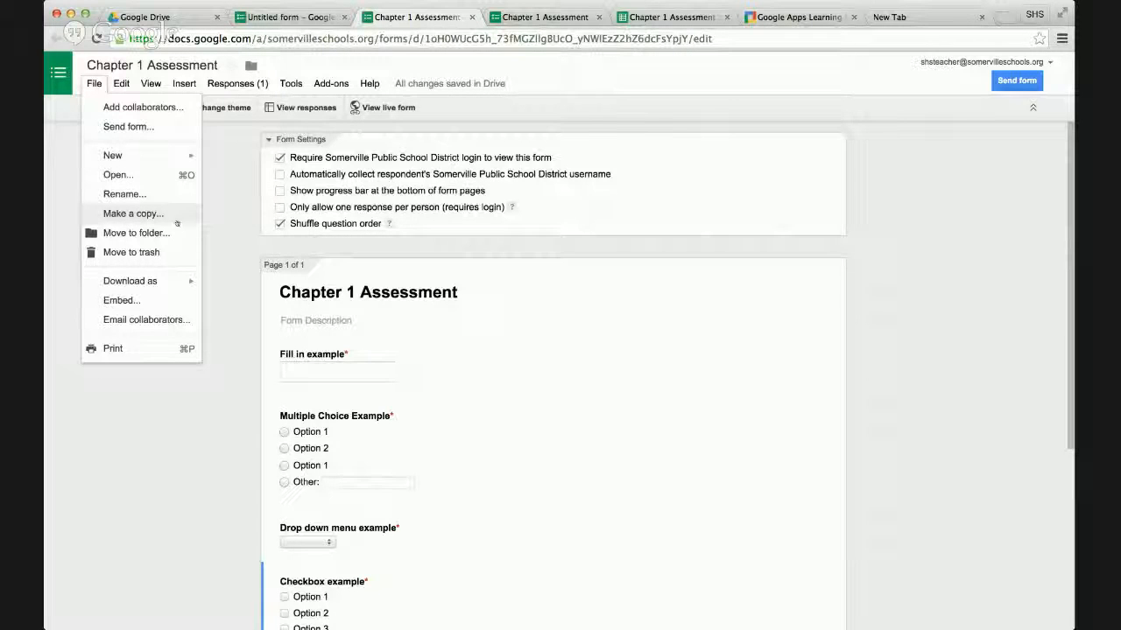
left_click(219, 227)
scroll(223, 229, "down", 5)
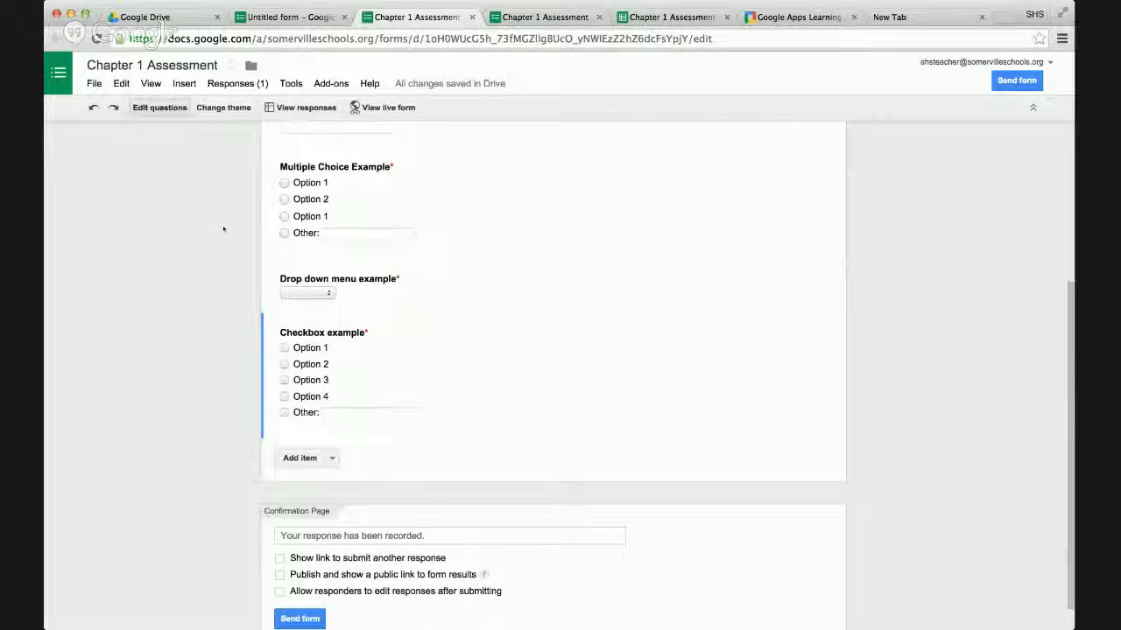
scroll(481, 350, "up", 2)
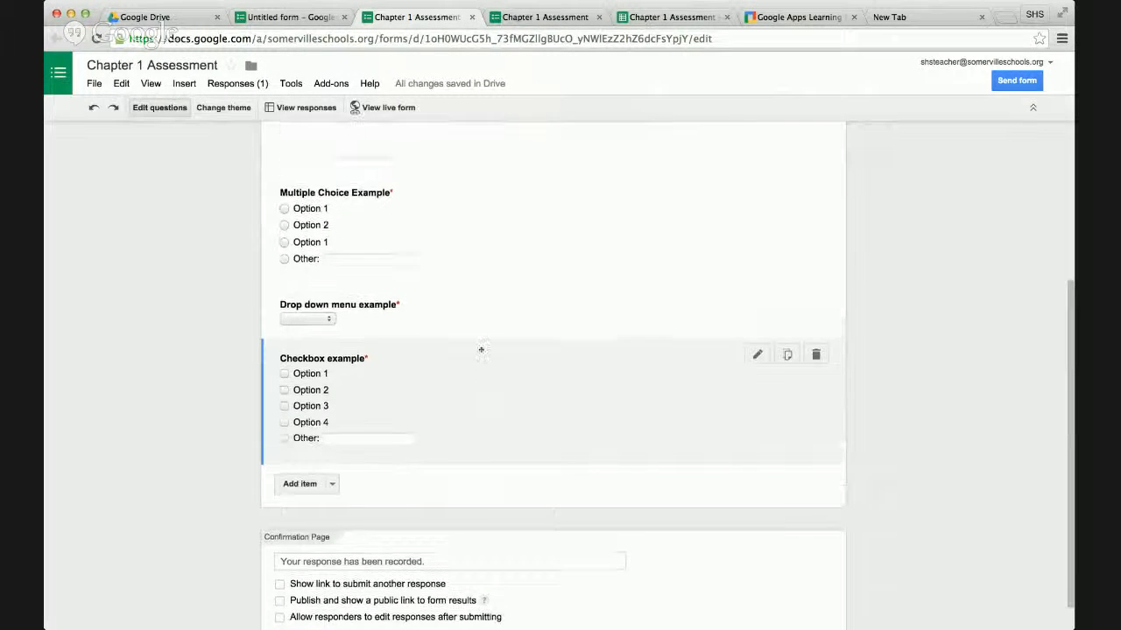
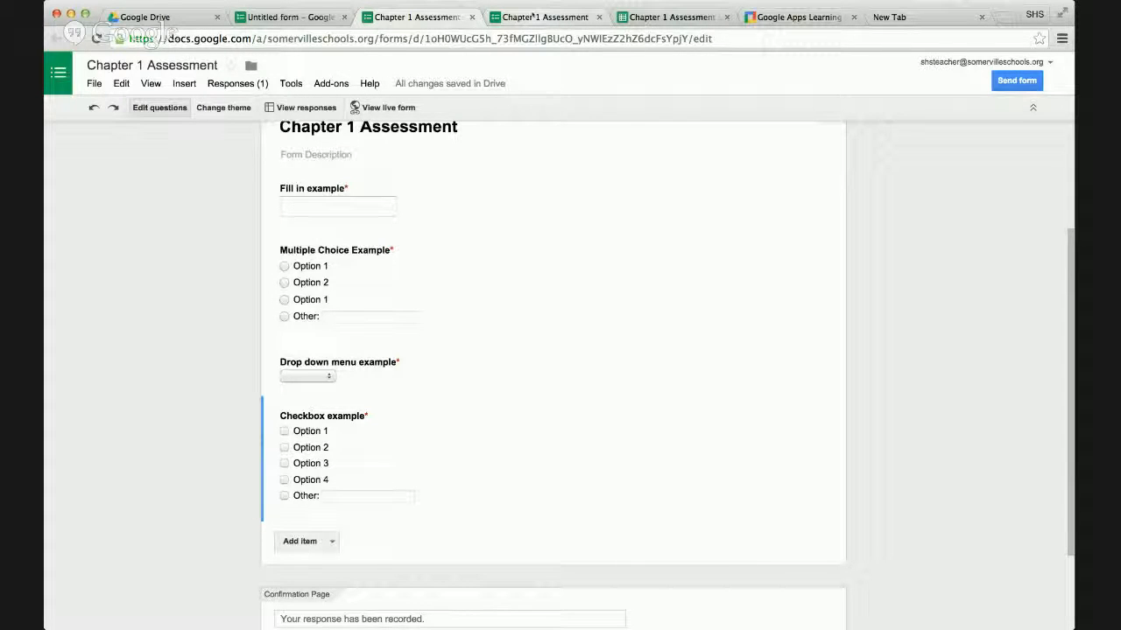
Switch to Google Drive and open the Initial Assessment Ancient Egypt spreadsheet from the Assignments folder.
left_click(138, 17)
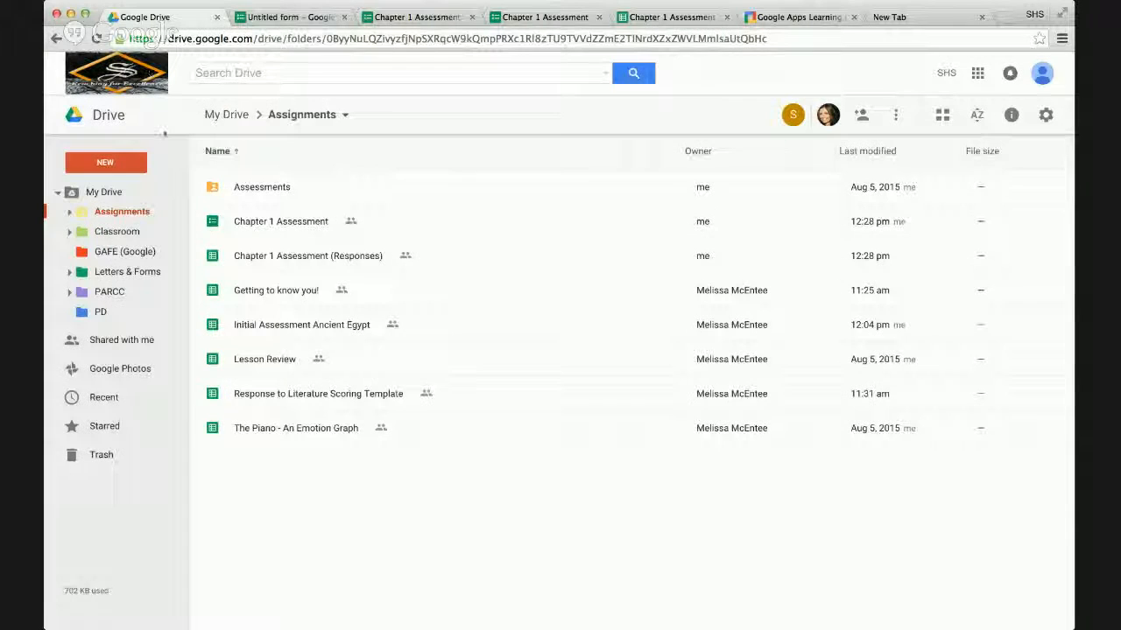
left_click(322, 326)
double_click(321, 325)
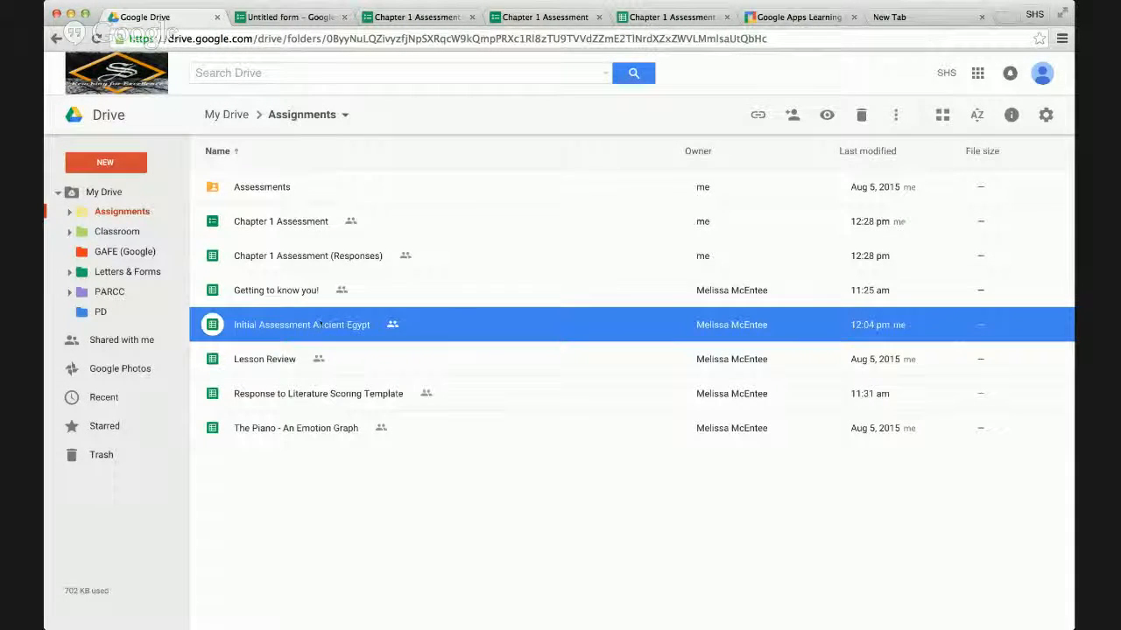